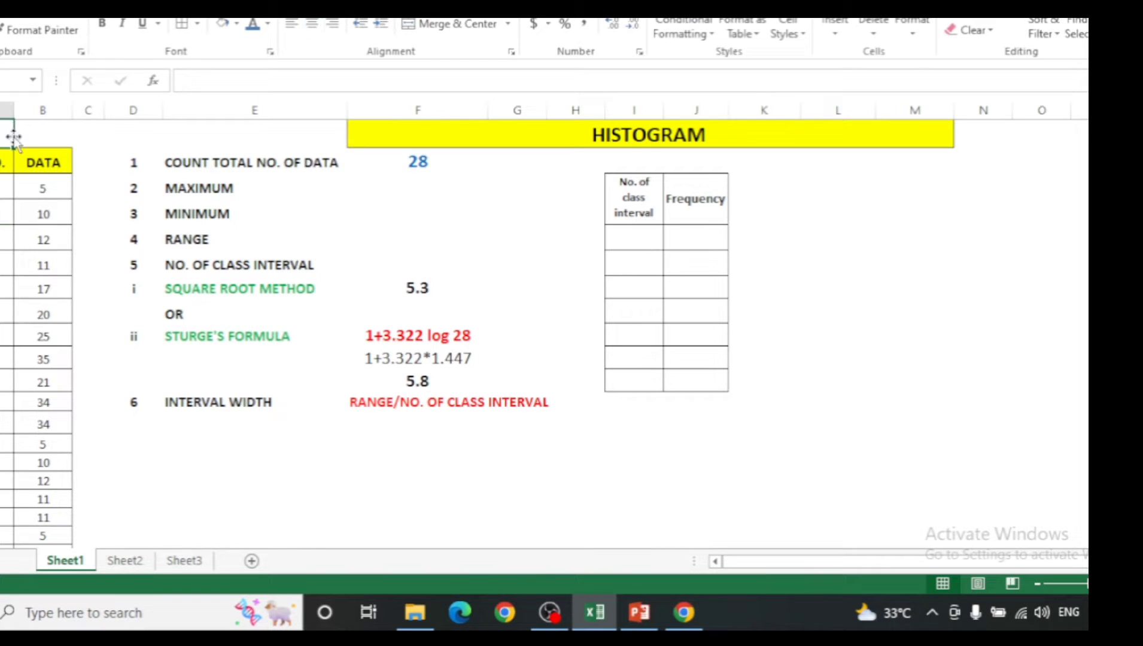
# Examine the serial number column down to its last entry to see how many data points are listed.
pyautogui.press('Down')
pyautogui.press('Down')
pyautogui.press('Down')
pyautogui.press('Down')
pyautogui.press('Down')
pyautogui.press('Down')
pyautogui.press('Down')
pyautogui.press('Down')
pyautogui.press('Down')
pyautogui.press('Down')
pyautogui.press('Down')
pyautogui.press('Down')
pyautogui.press('Down')
pyautogui.press('Down')
pyautogui.press('Down')
pyautogui.press('Down')
pyautogui.press('Down')
pyautogui.press('Down')
pyautogui.press('Down')
pyautogui.press('Down')
pyautogui.press('Down')
pyautogui.press('Down')
pyautogui.press('Down')
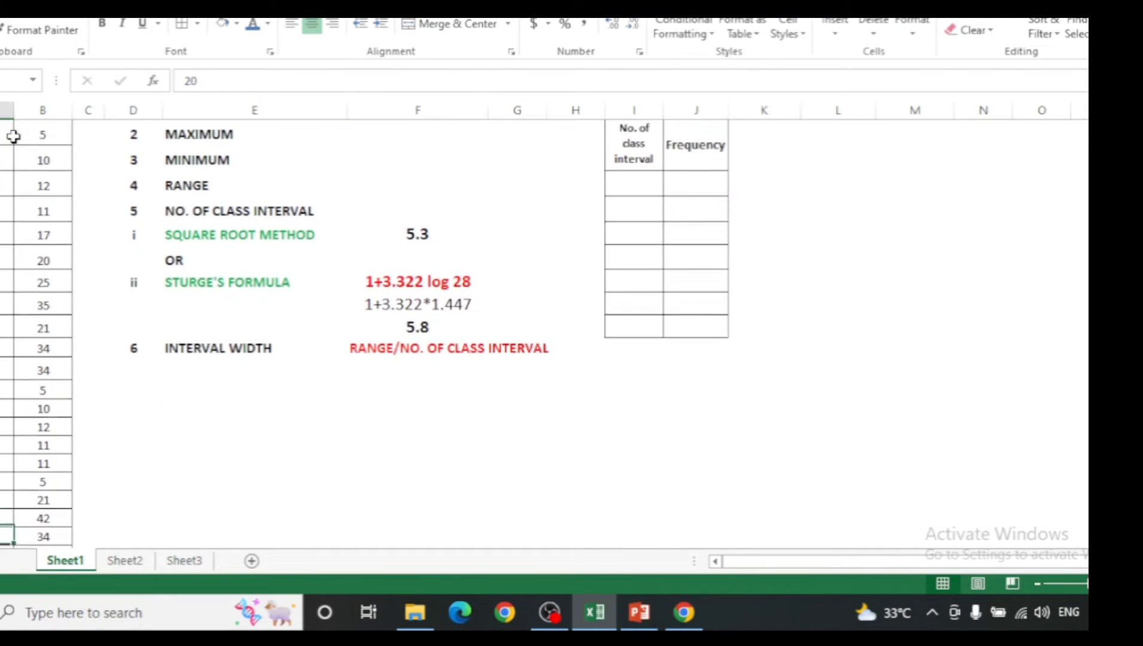
pyautogui.press('Down')
pyautogui.press('Down')
pyautogui.press('Down')
pyautogui.press('Down')
pyautogui.press('Down')
pyautogui.press('Down')
pyautogui.press('Down')
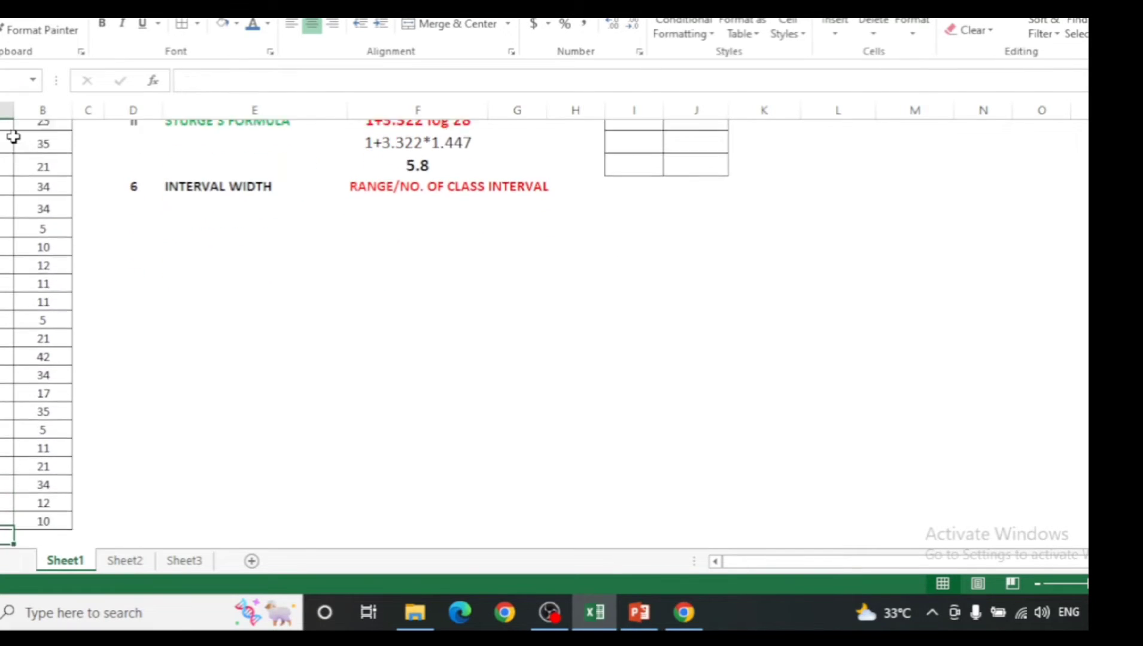
pyautogui.press('Up')
pyautogui.press('Up')
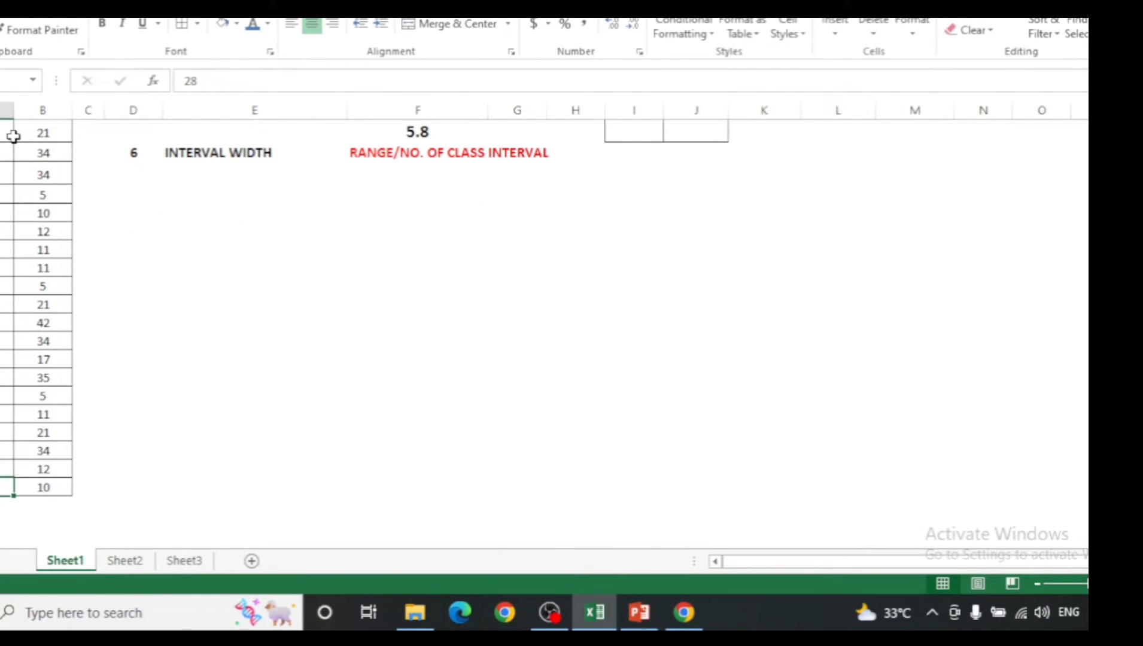
# Review the values in the DATA column from the last entry back up to the first.
pyautogui.press('Right')
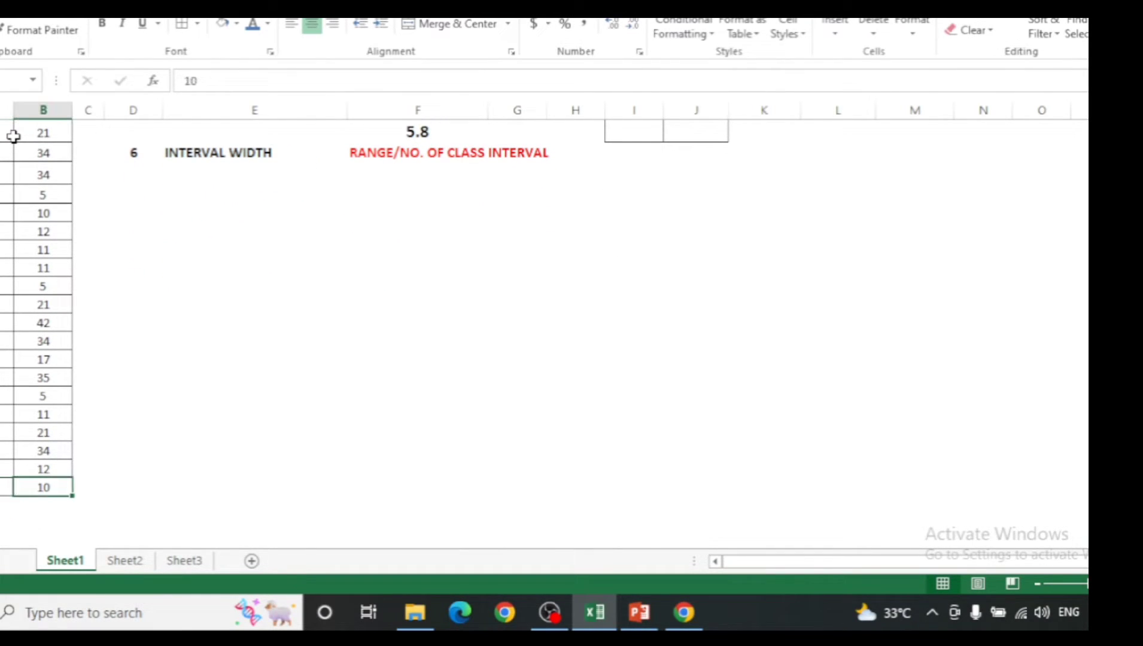
pyautogui.press('Up')
pyautogui.press('Up')
pyautogui.press('Up')
pyautogui.press('Up')
pyautogui.press('Up')
pyautogui.press('Up')
pyautogui.press('Up')
pyautogui.press('Up')
pyautogui.press('Up')
pyautogui.press('Up')
pyautogui.press('Up')
pyautogui.press('Up')
pyautogui.press('Up')
pyautogui.press('Up')
pyautogui.press('Up')
pyautogui.press('Up')
pyautogui.press('Up')
pyautogui.press('Up')
pyautogui.press('Up')
pyautogui.press('Up')
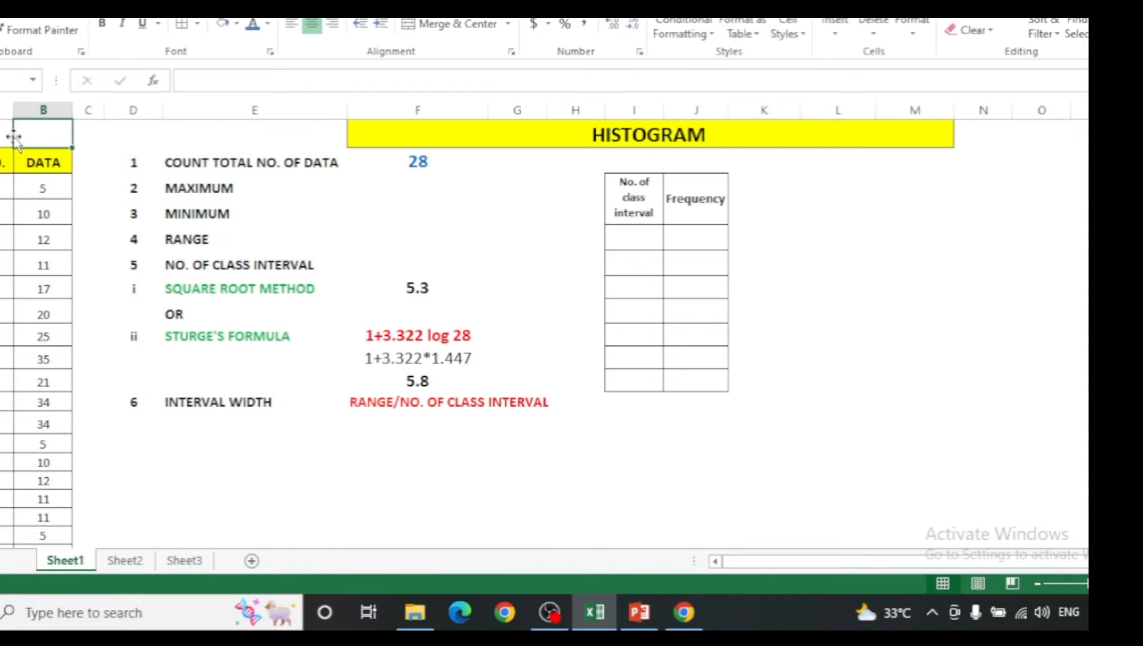
pyautogui.press('Down')
pyautogui.press('Down')
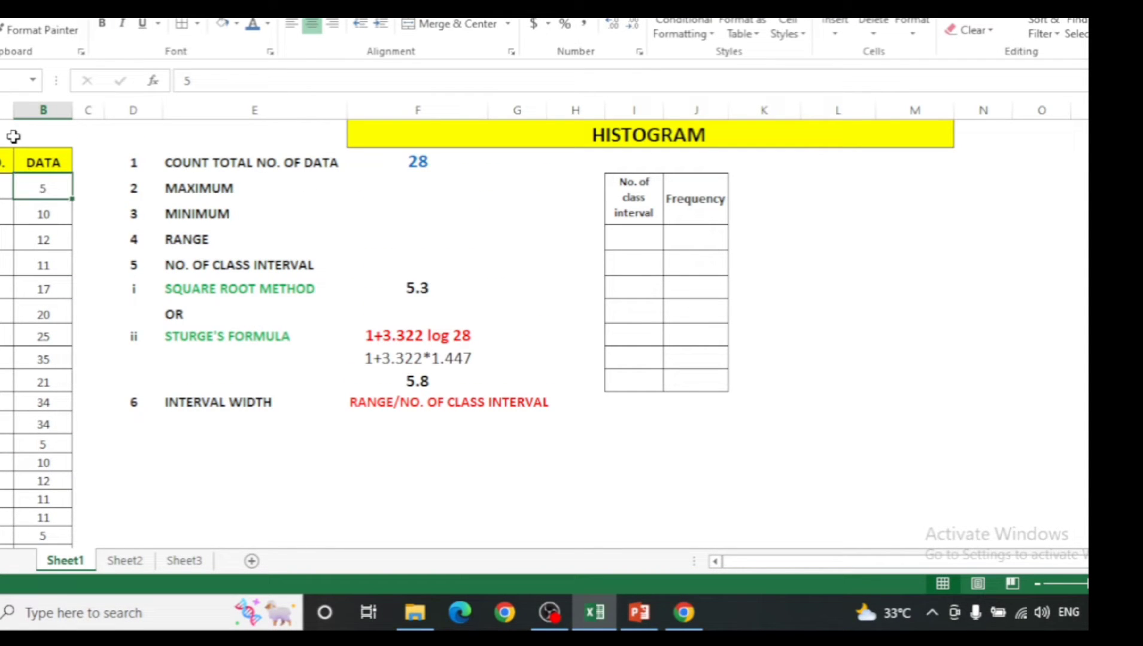
# Examine the COUNT TOTAL NO. OF DATA label and its value in cell F2.
pyautogui.press('Right')
pyautogui.press('Right')
pyautogui.press('Right')
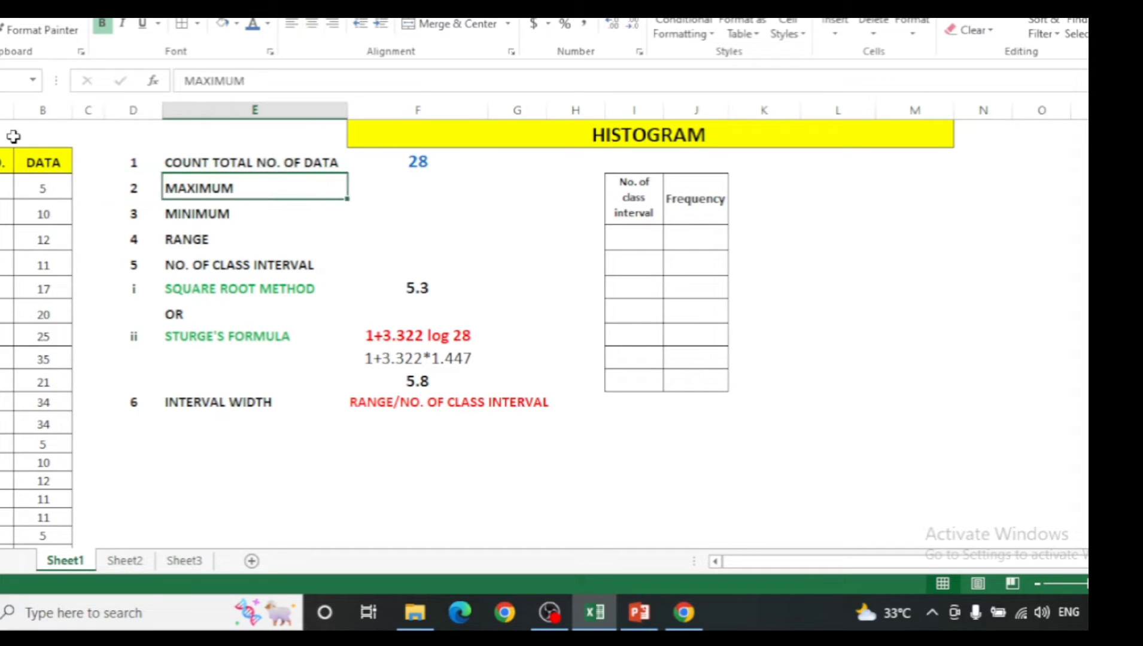
pyautogui.press('Up')
pyautogui.press('Down')
pyautogui.press('Up')
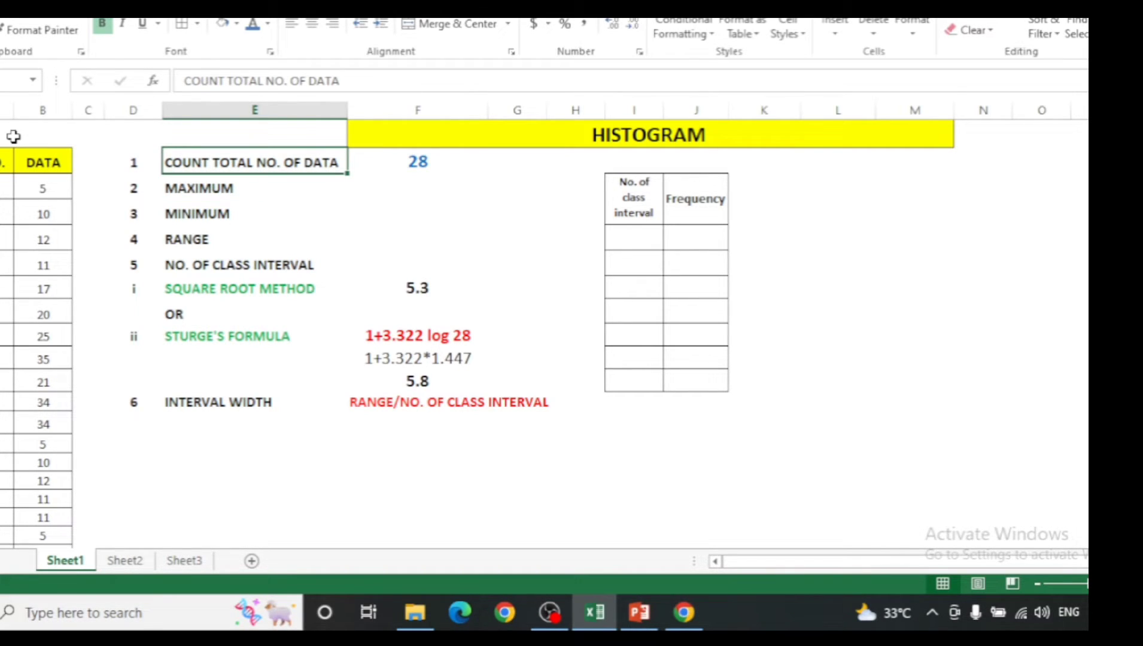
pyautogui.press('Right')
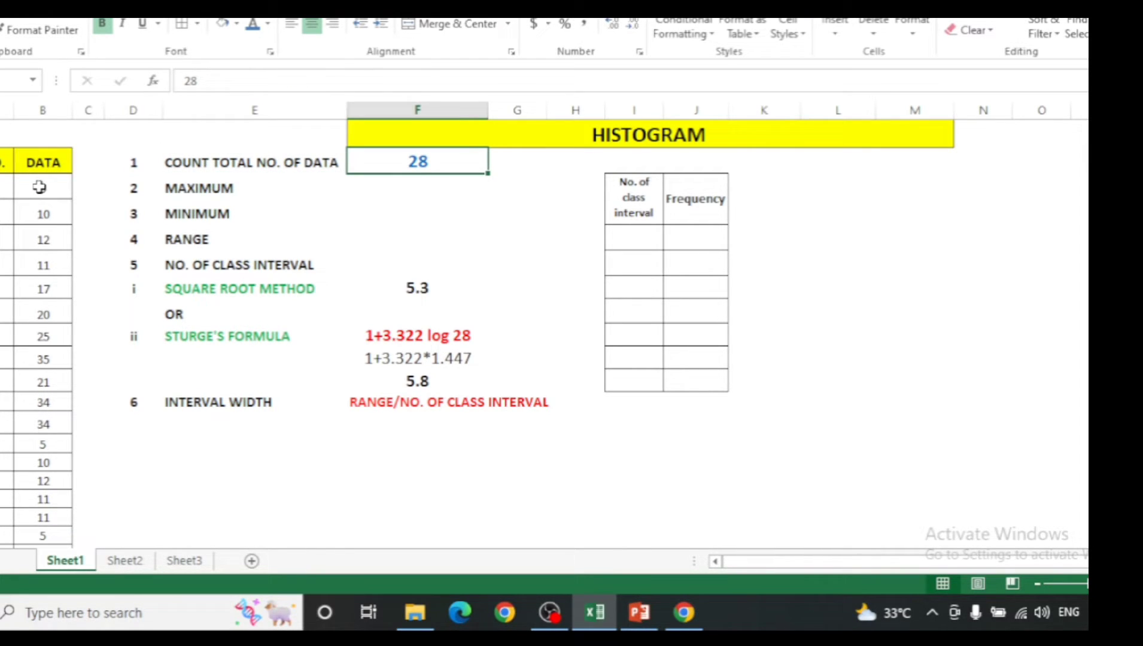
# Calculate the maximum of the DATA column in F3 with the formula =MAX(B3:B30).
pyautogui.click(392, 188)
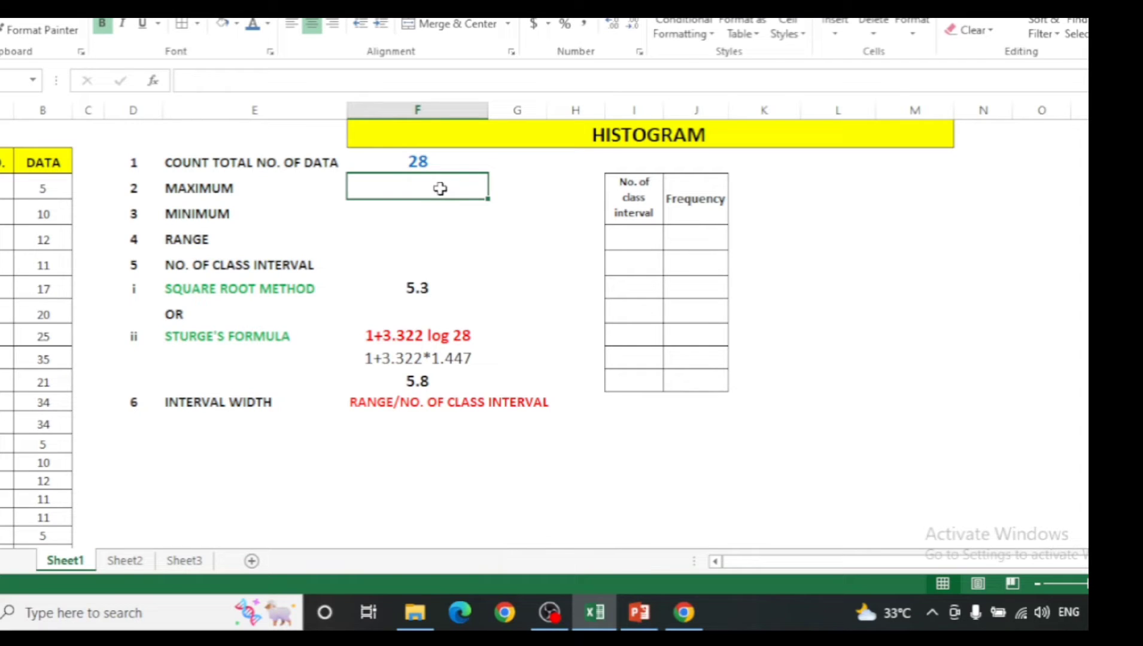
pyautogui.write('=')
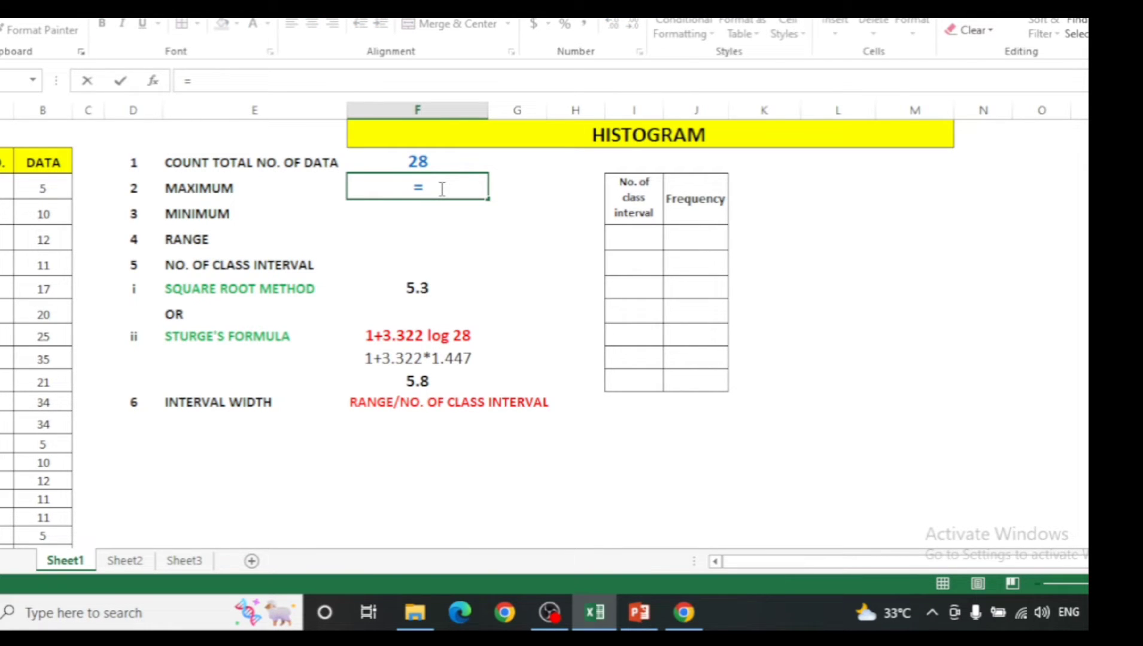
pyautogui.write('MI')
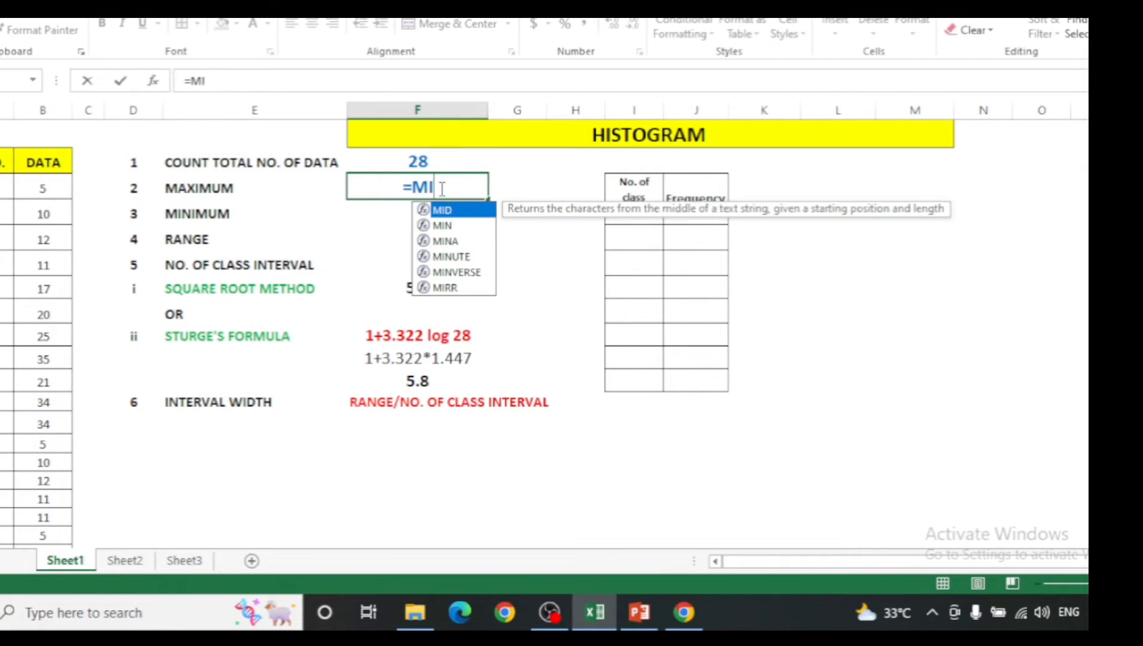
pyautogui.write('X')
pyautogui.press('BackSpace')
pyautogui.press('BackSpace')
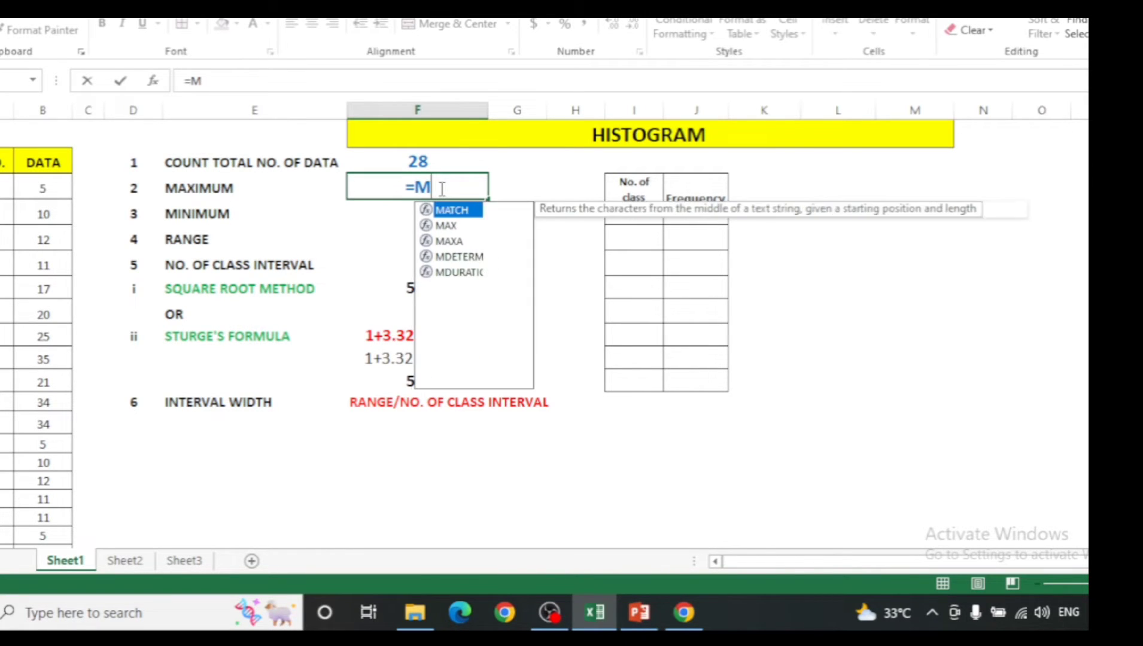
pyautogui.write('A')
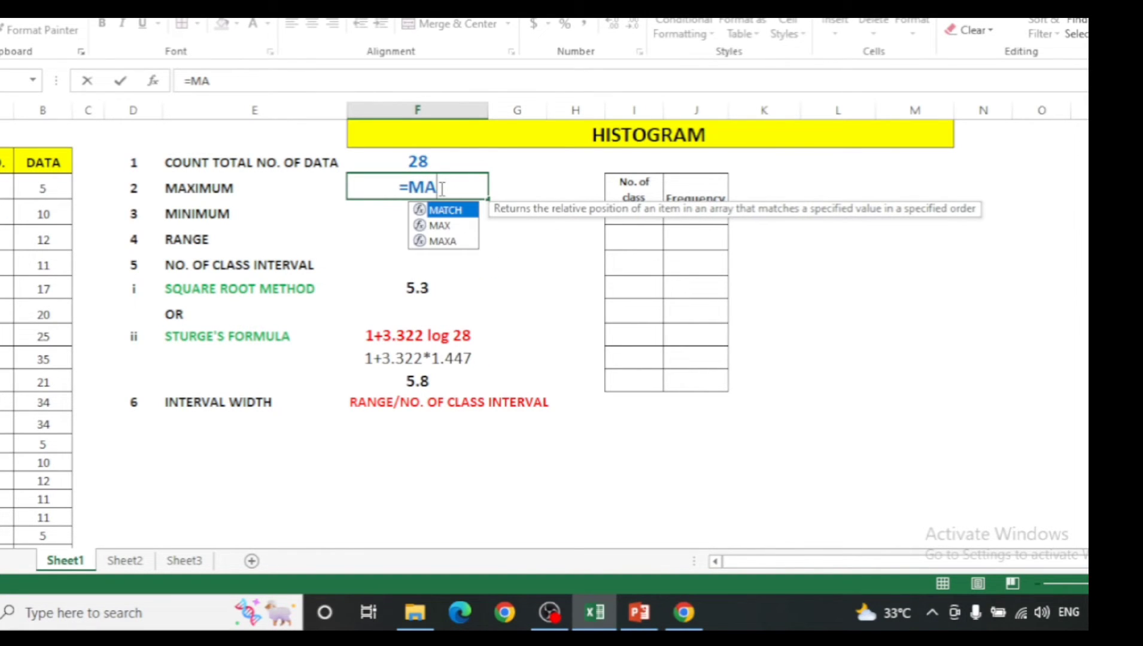
pyautogui.doubleClick(446, 227)
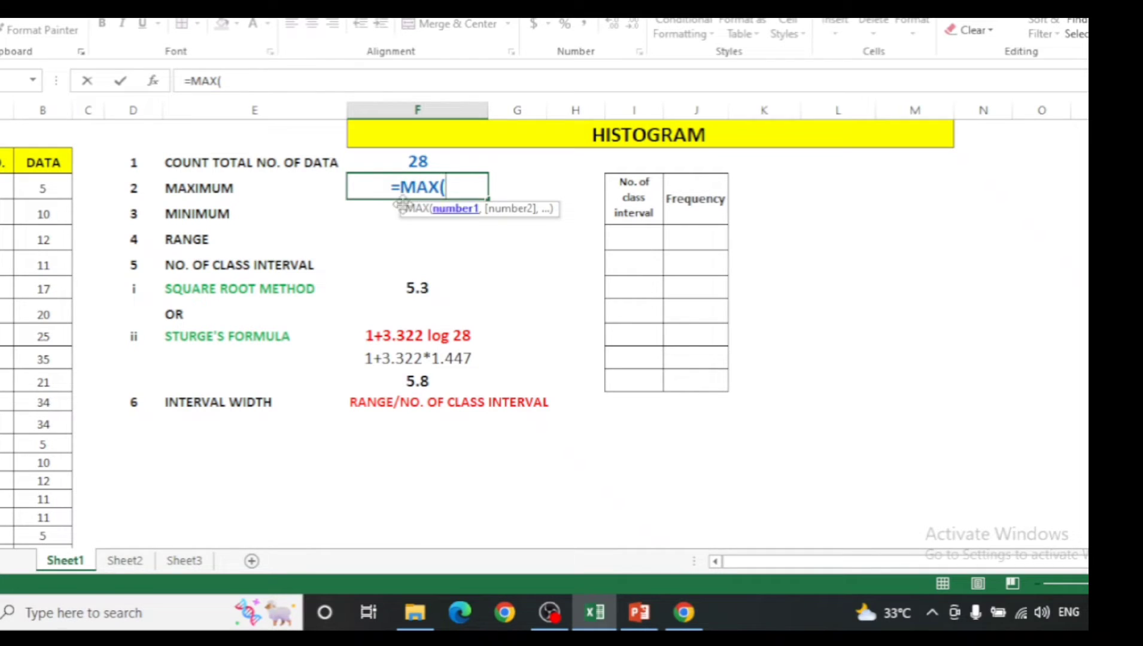
pyautogui.click(48, 188)
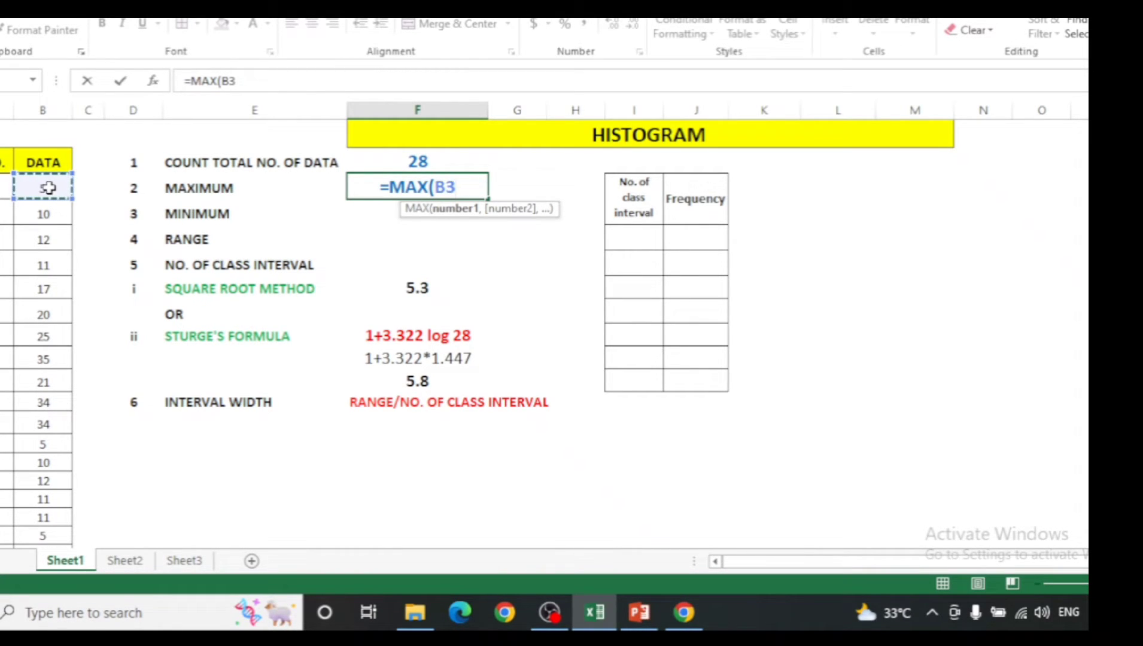
pyautogui.hotkey('ctrl', 'shift', 'Down')
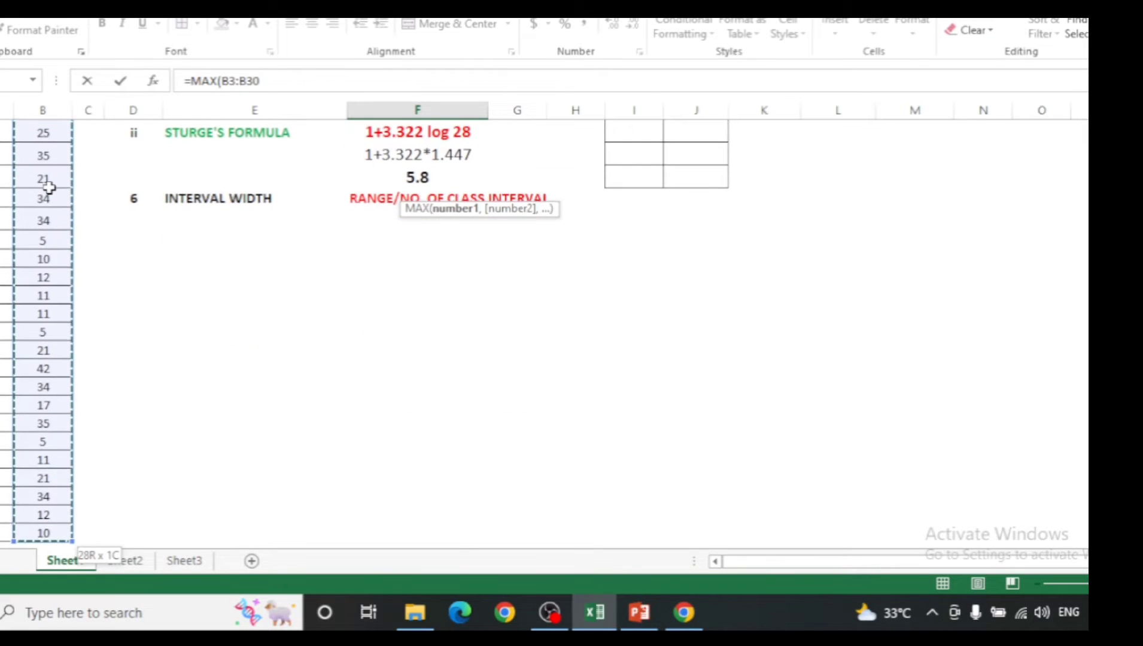
pyautogui.press('Return')
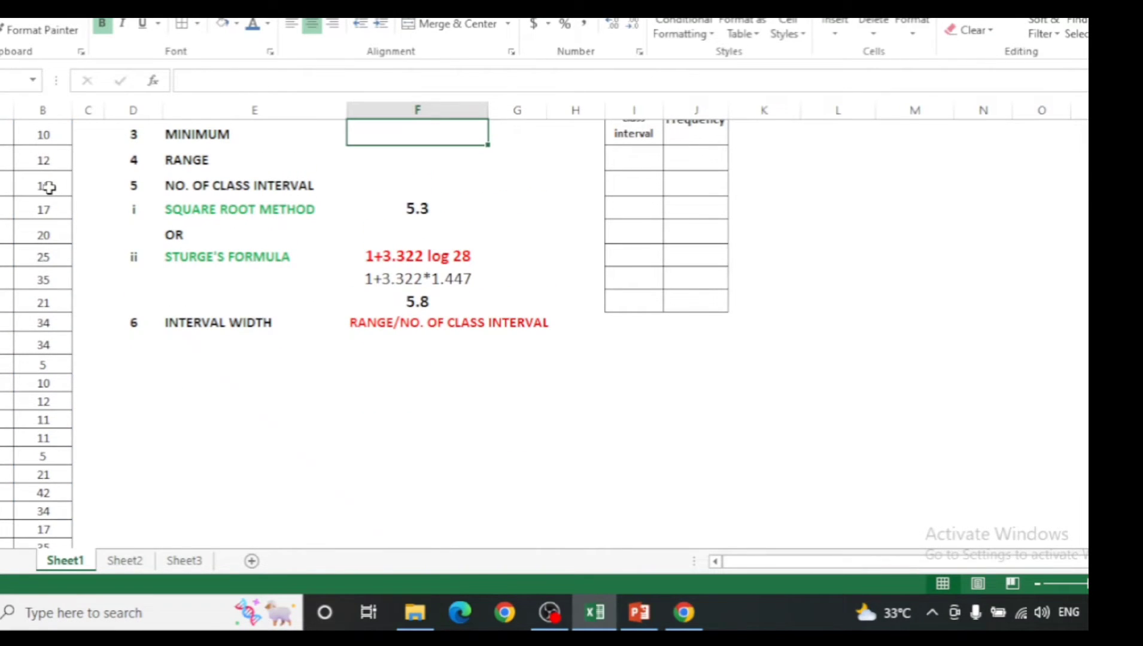
pyautogui.press('Up')
pyautogui.scroll(1, 48, 187)
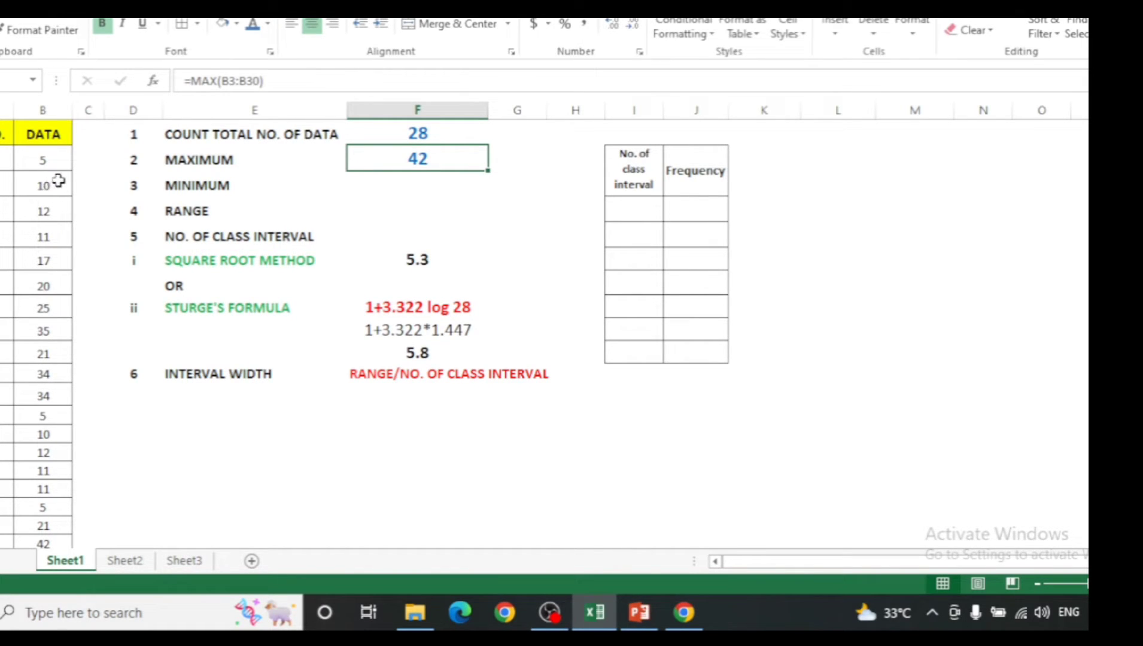
# Calculate the minimum of the DATA column in F4 with the formula =MIN(B3:B30).
pyautogui.press('Down')
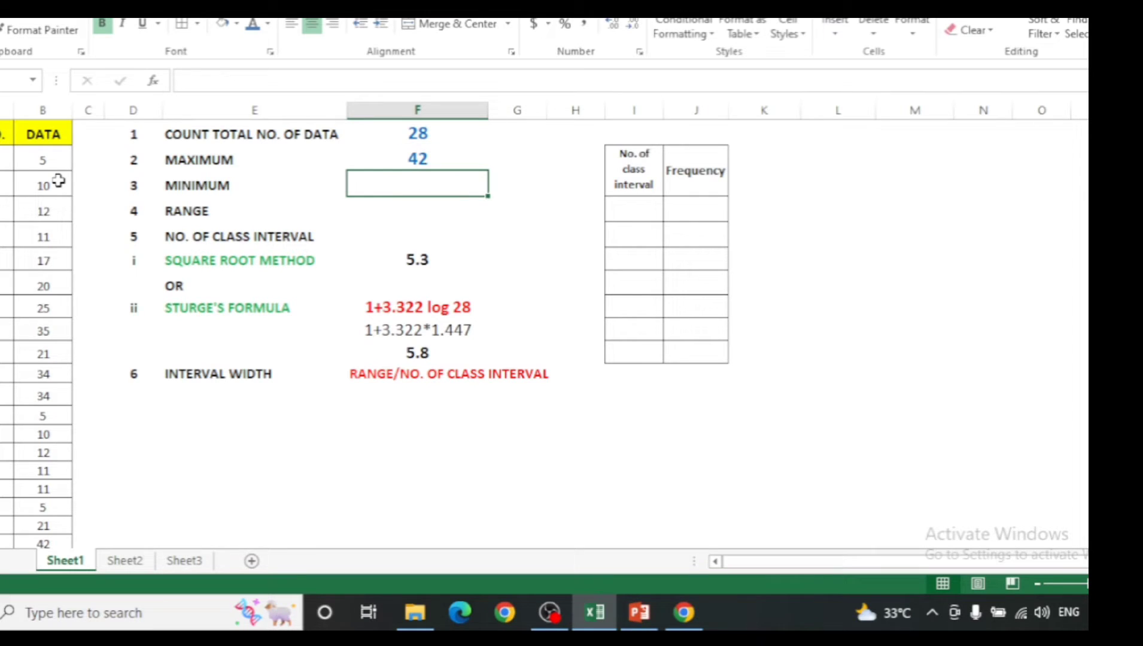
pyautogui.write('=')
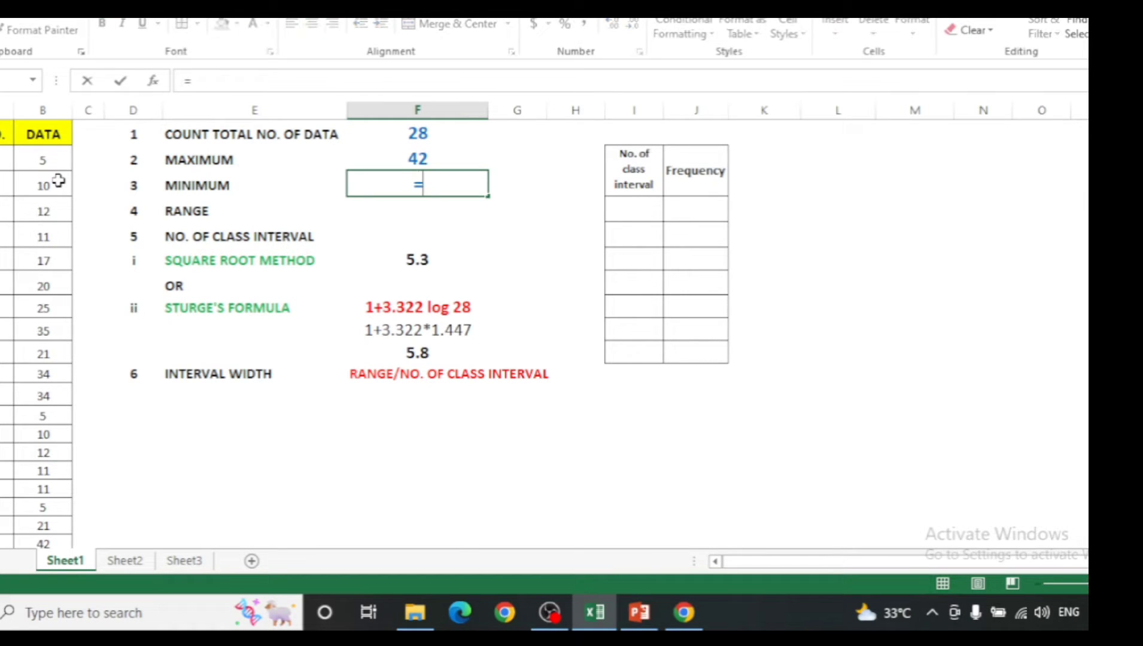
pyautogui.write('MIN')
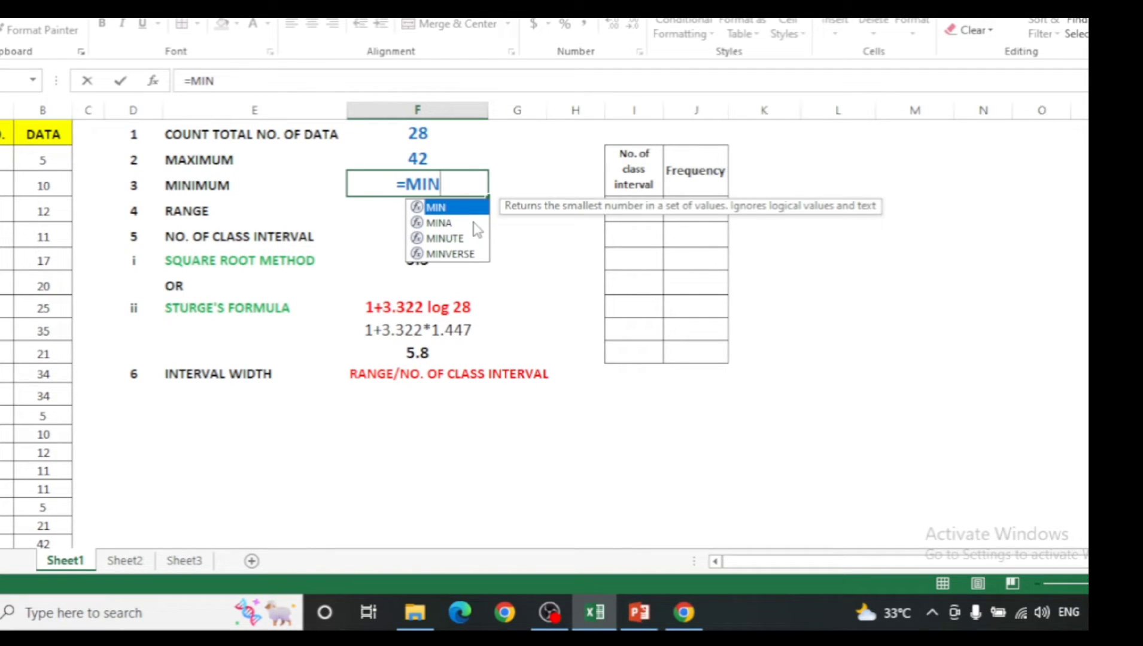
pyautogui.doubleClick(437, 208)
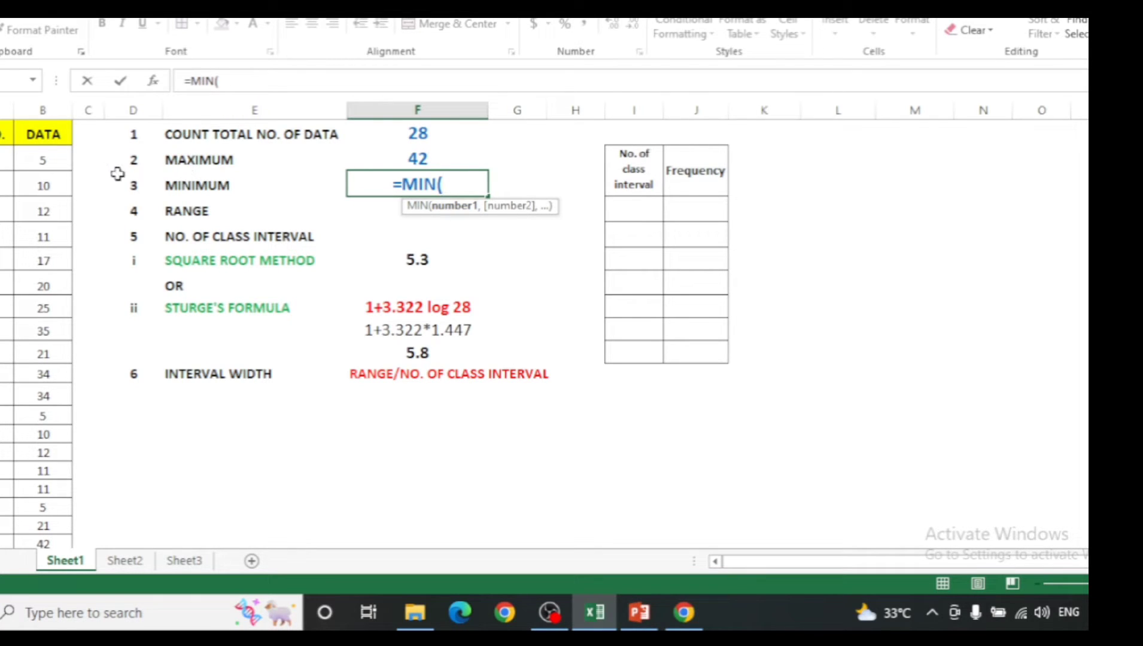
pyautogui.click(58, 156)
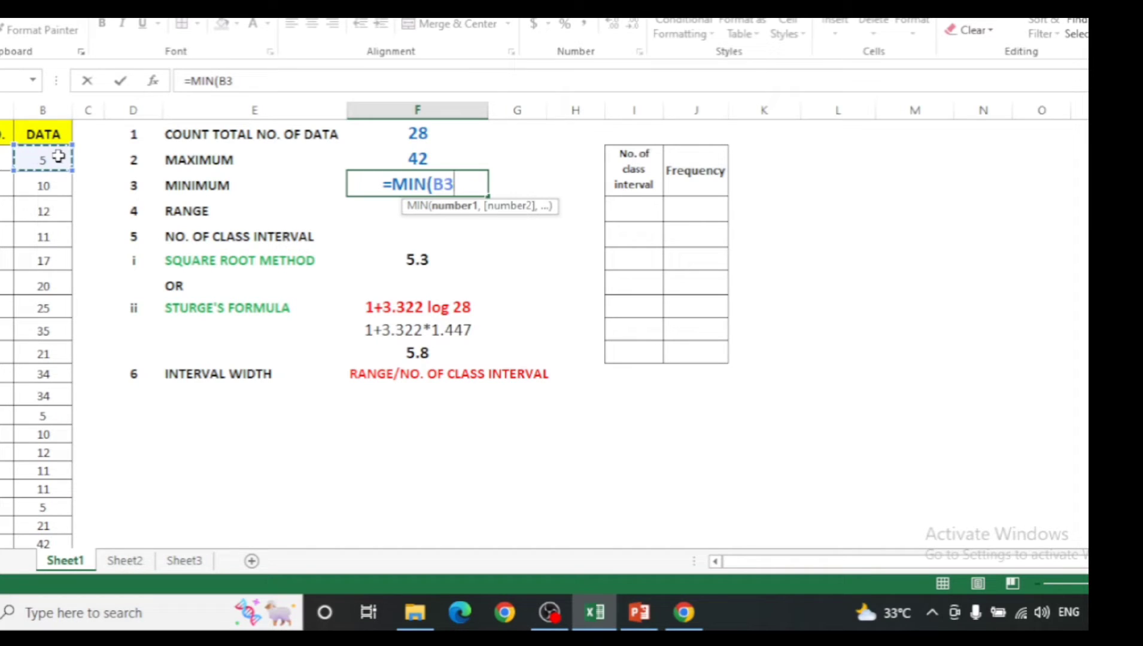
pyautogui.hotkey('ctrl', 'shift', 'Down')
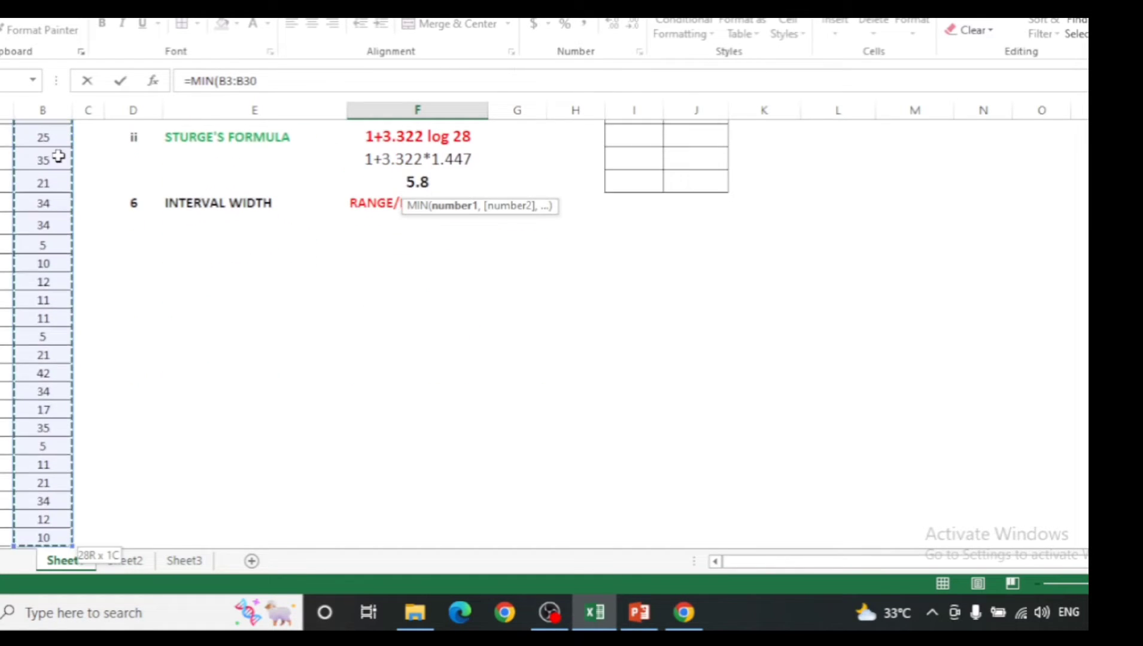
pyautogui.press('Escape')
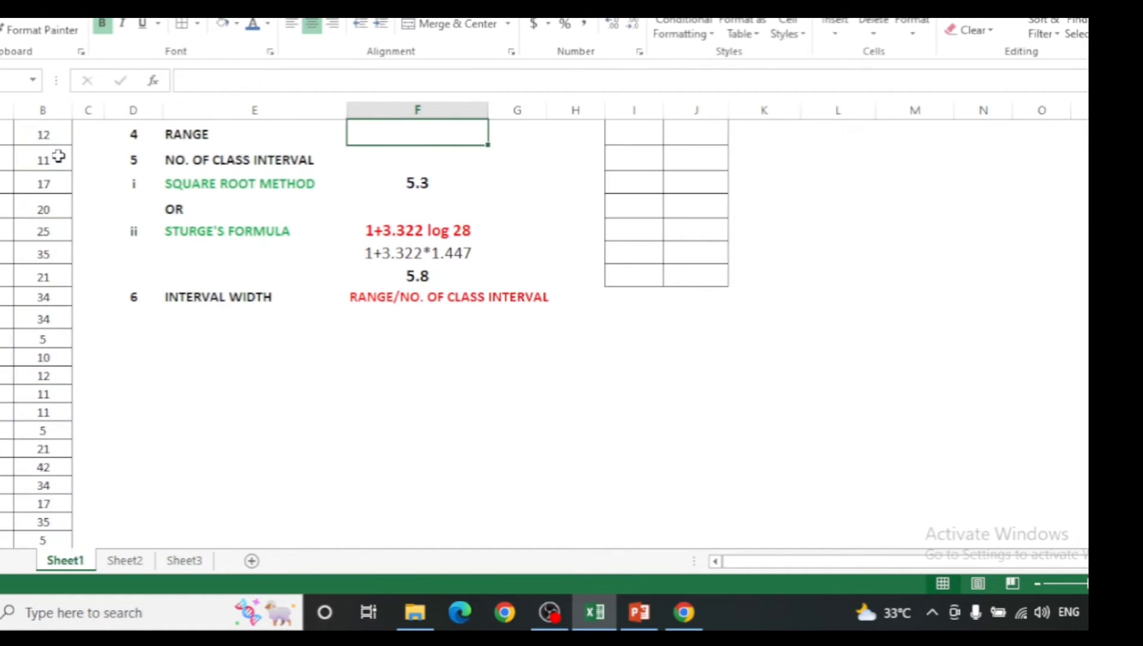
pyautogui.press('Up')
pyautogui.press('Up')
pyautogui.press('Up')
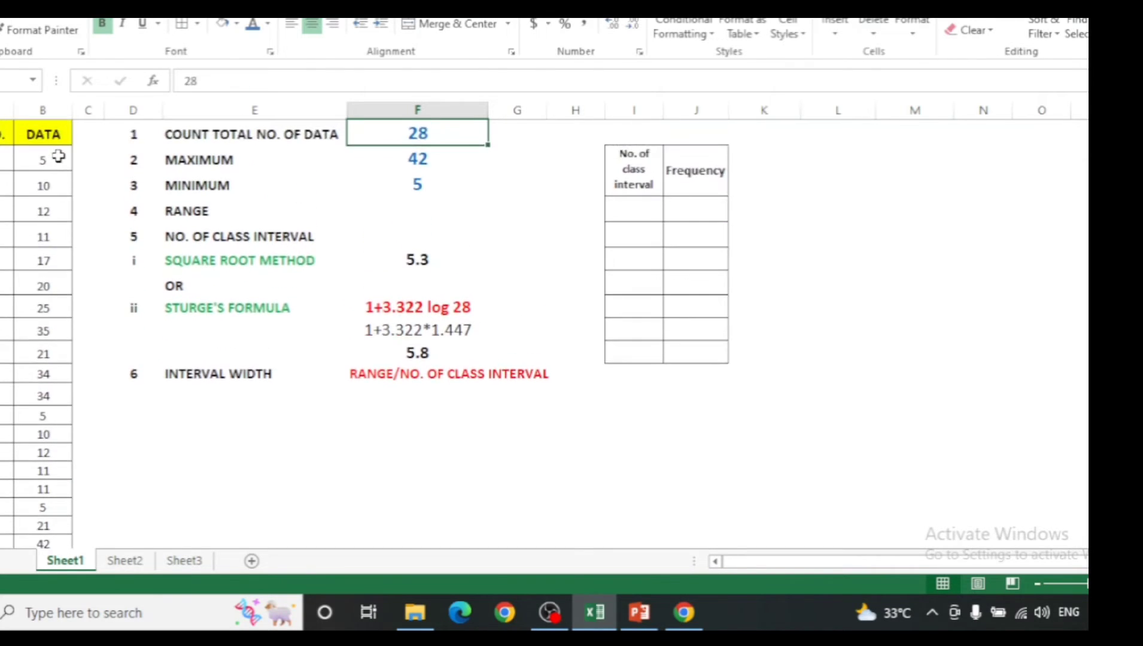
pyautogui.scroll(1, 59, 157)
pyautogui.press('Down')
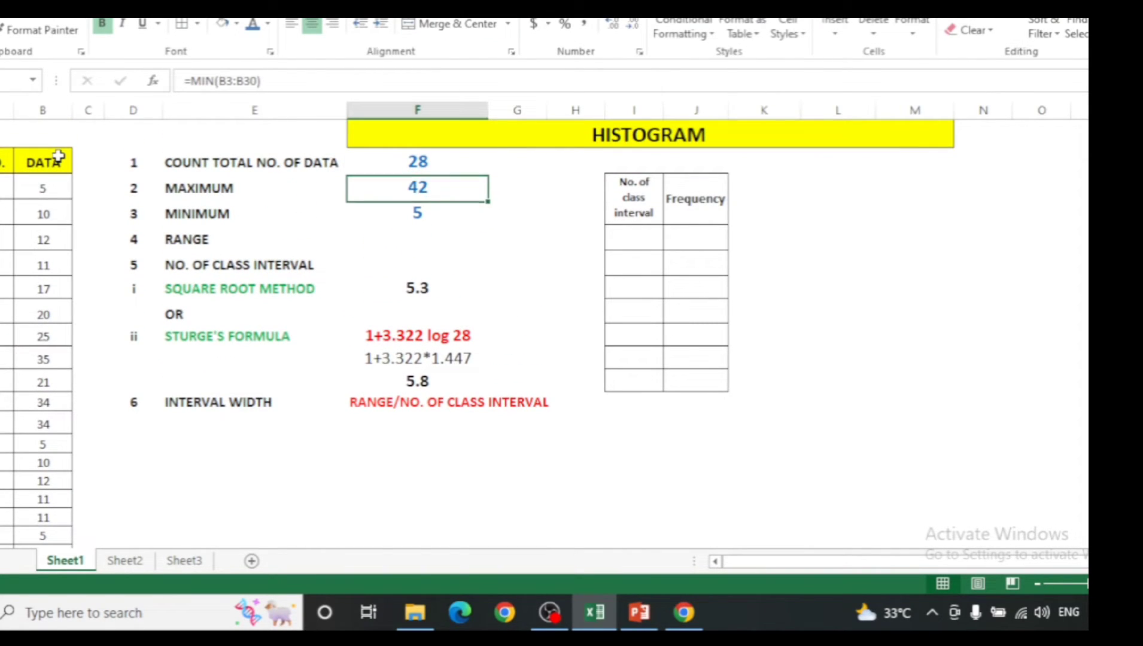
pyautogui.press('Down')
pyautogui.press('Up')
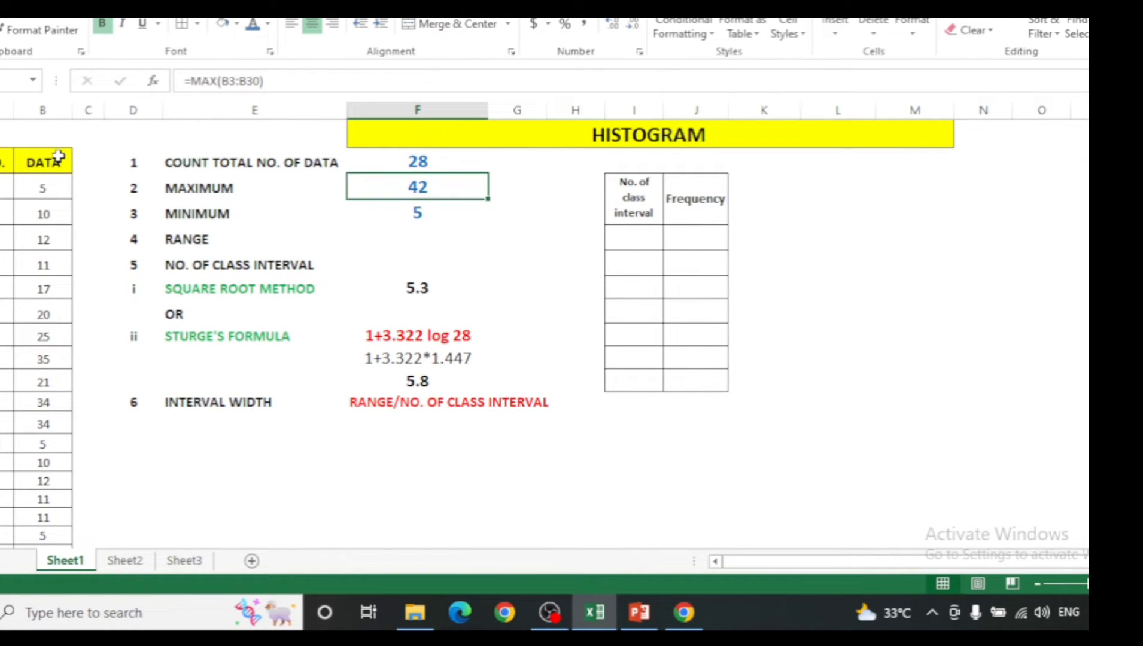
# Calculate the range in F5 by subtracting the minimum from the maximum with =F3-F4.
pyautogui.press('Down')
pyautogui.press('Down')
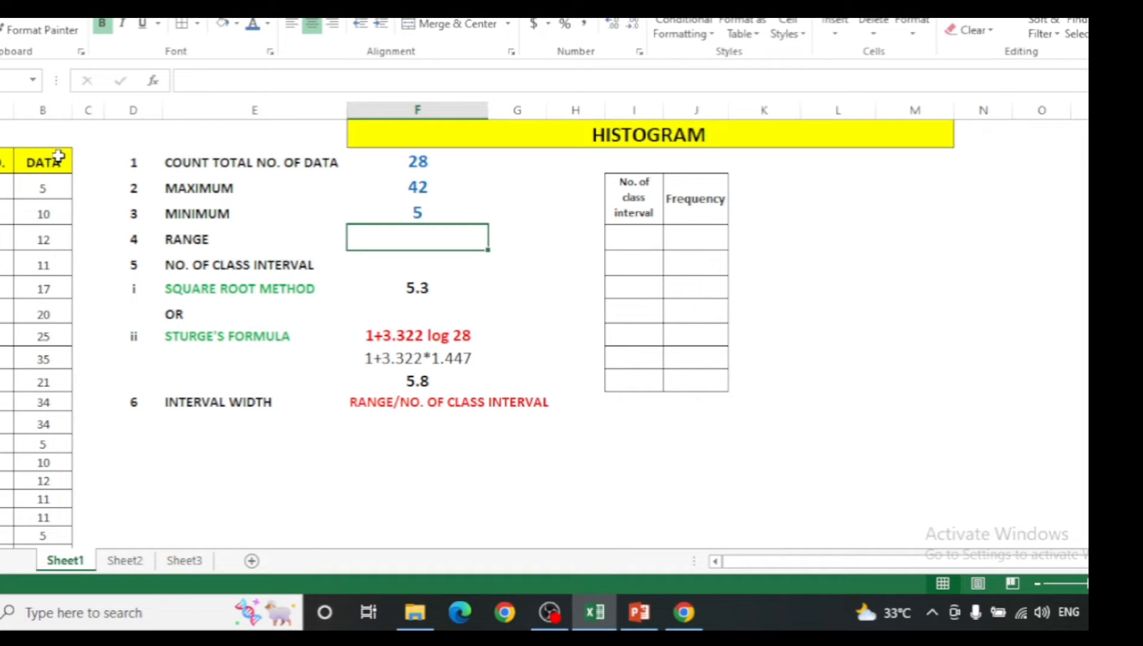
pyautogui.write('=')
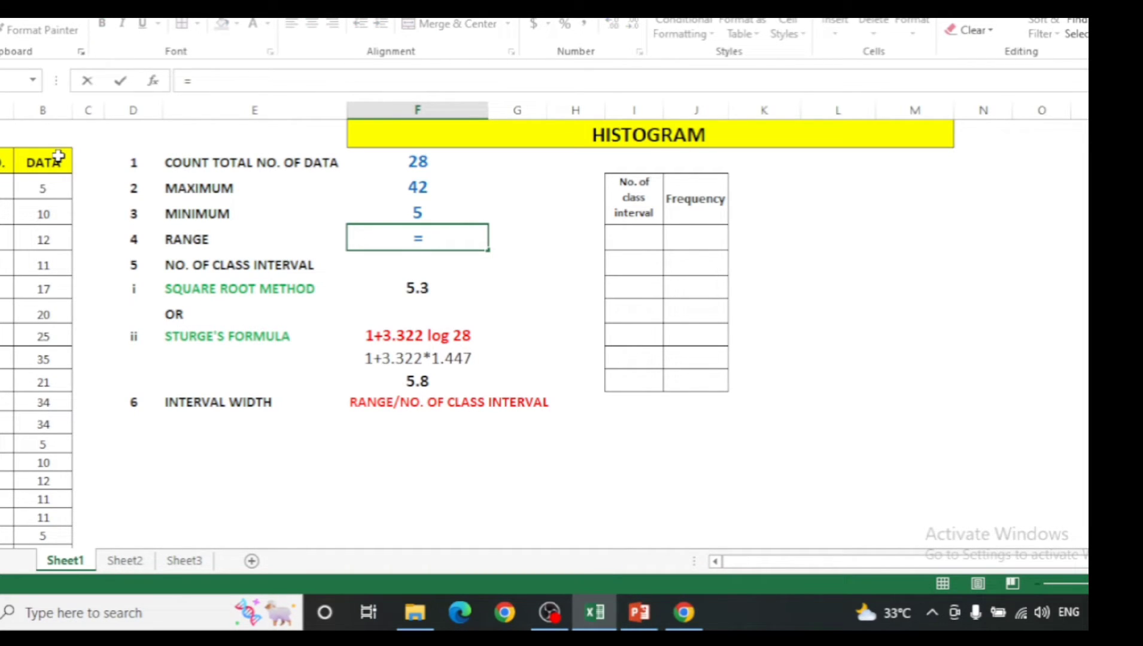
pyautogui.click(423, 189)
pyautogui.write('-')
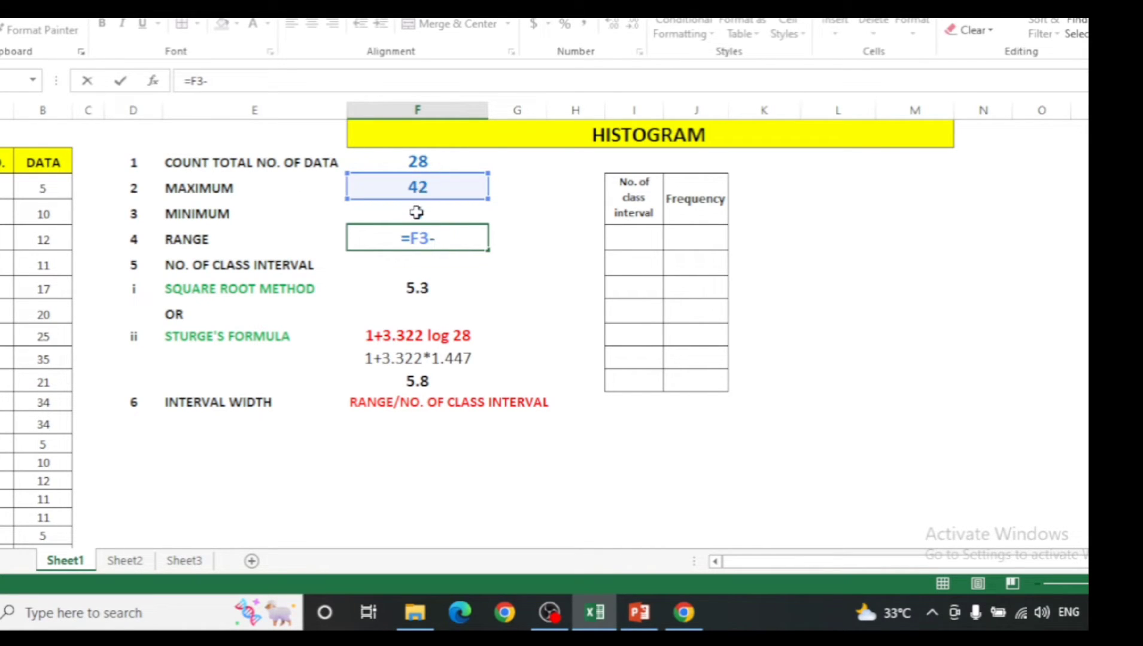
pyautogui.click(417, 212)
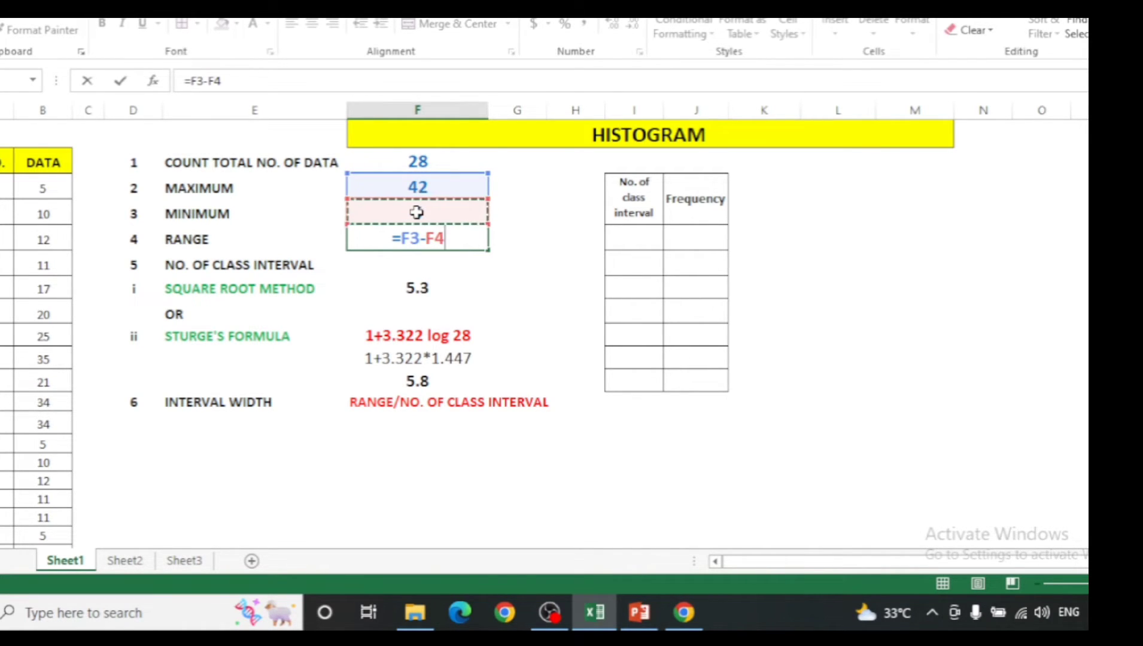
pyautogui.press('Return')
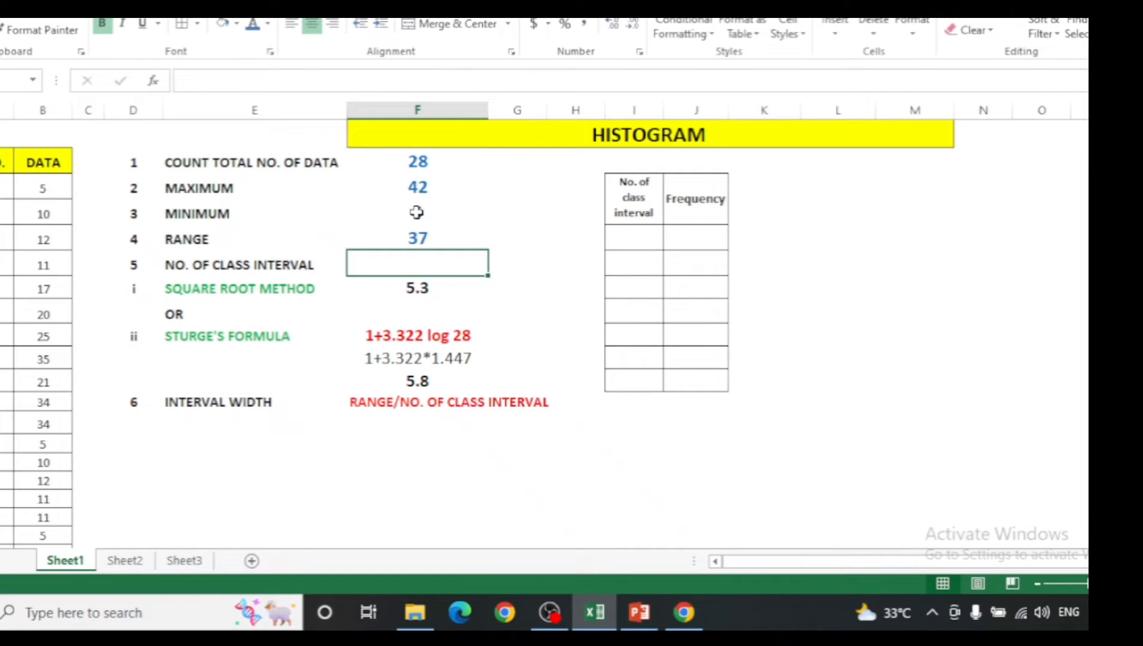
pyautogui.press('Up')
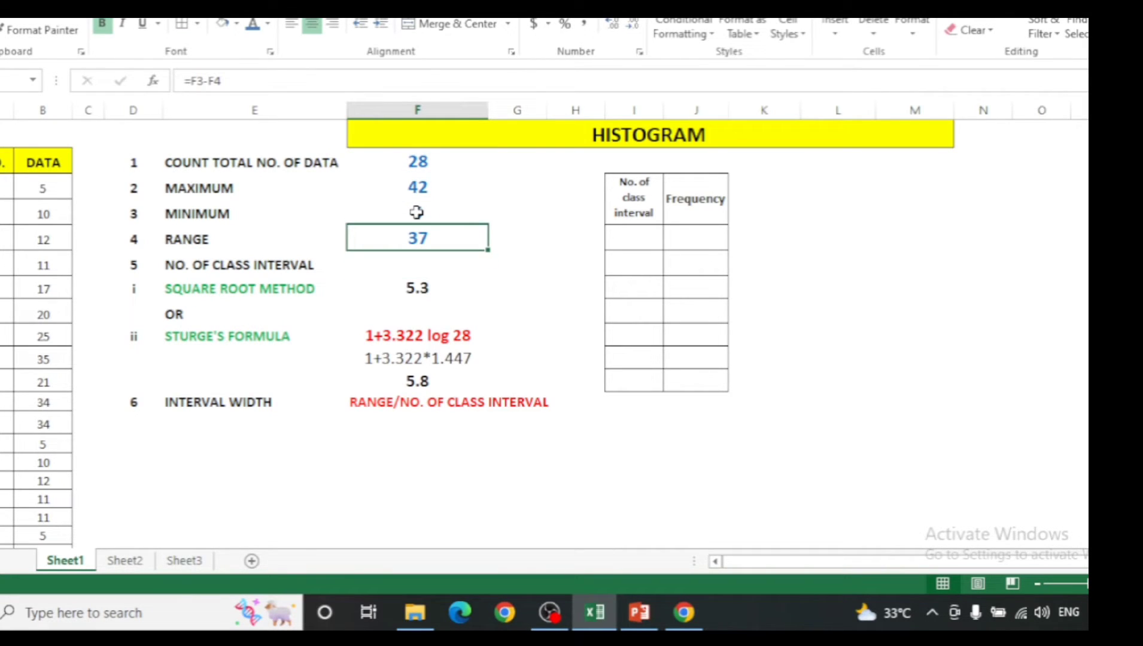
# Examine the square root method and Sturge's formula entries for the number of class intervals.
pyautogui.press('Down')
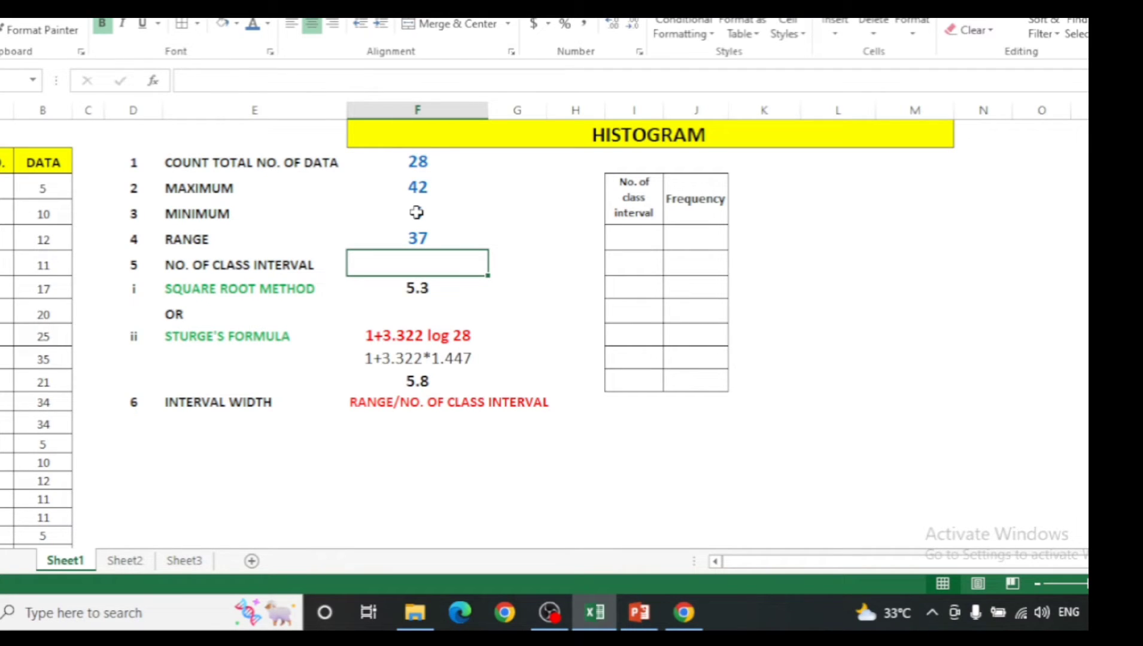
pyautogui.press('Down')
pyautogui.press('Left')
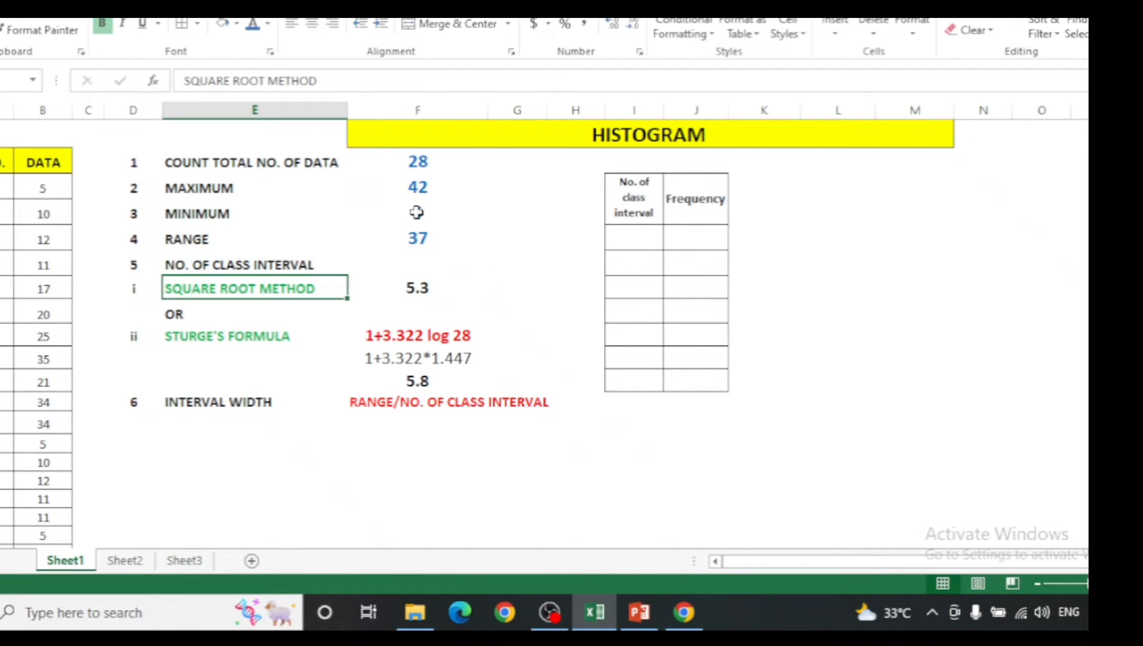
pyautogui.press('Down')
pyautogui.press('Down')
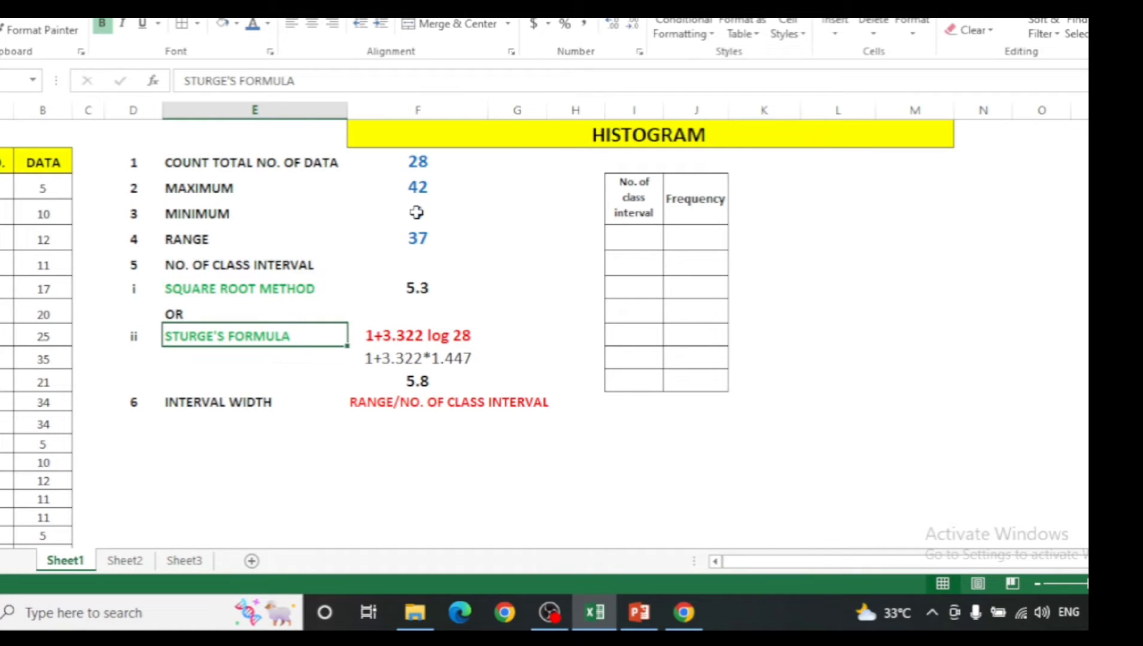
pyautogui.press('Right')
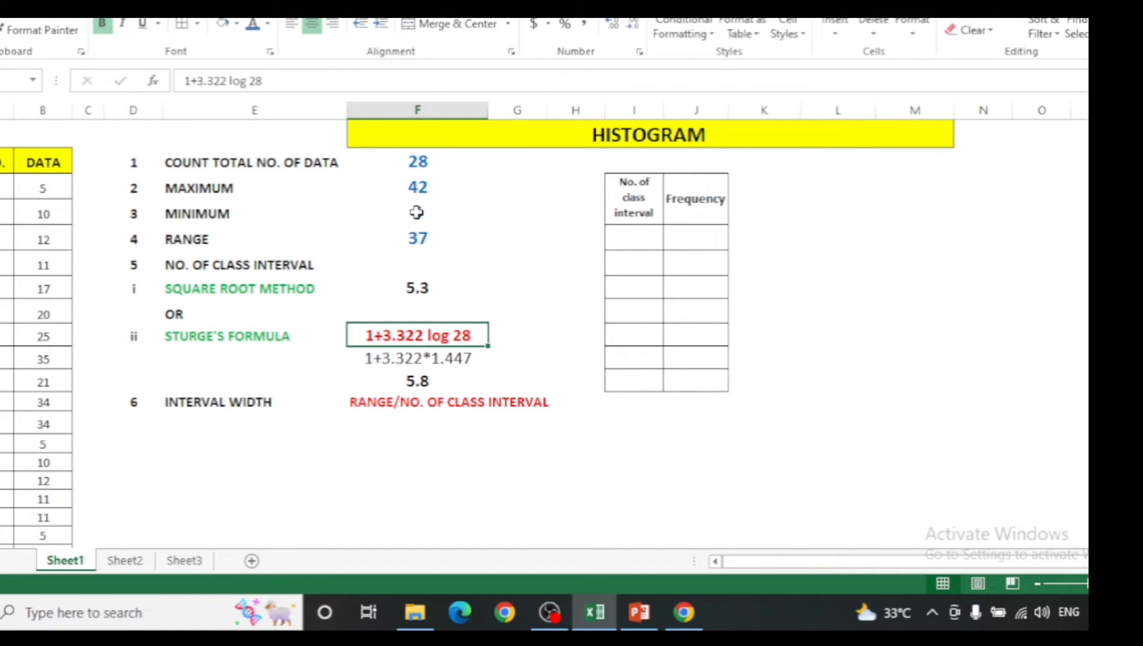
pyautogui.press('Down')
pyautogui.press('Up')
pyautogui.press('Up')
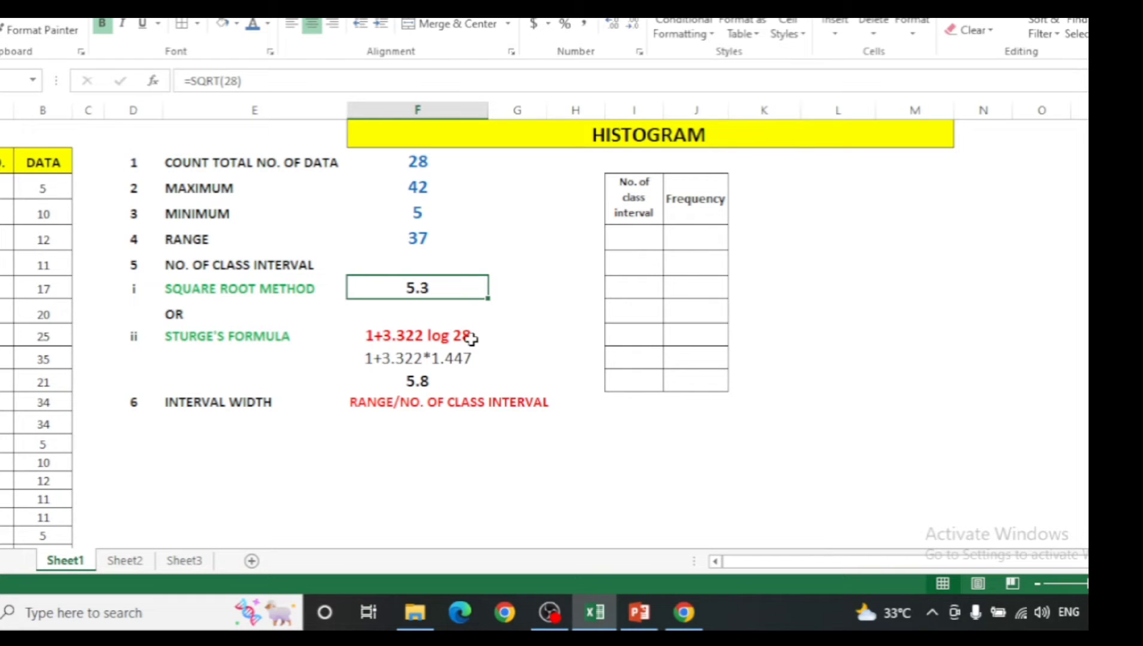
# Check the base-10 log value of 28 in Chrome, and return to Excel to inspect the Sturge's formula result cell.
pyautogui.click(675, 618)
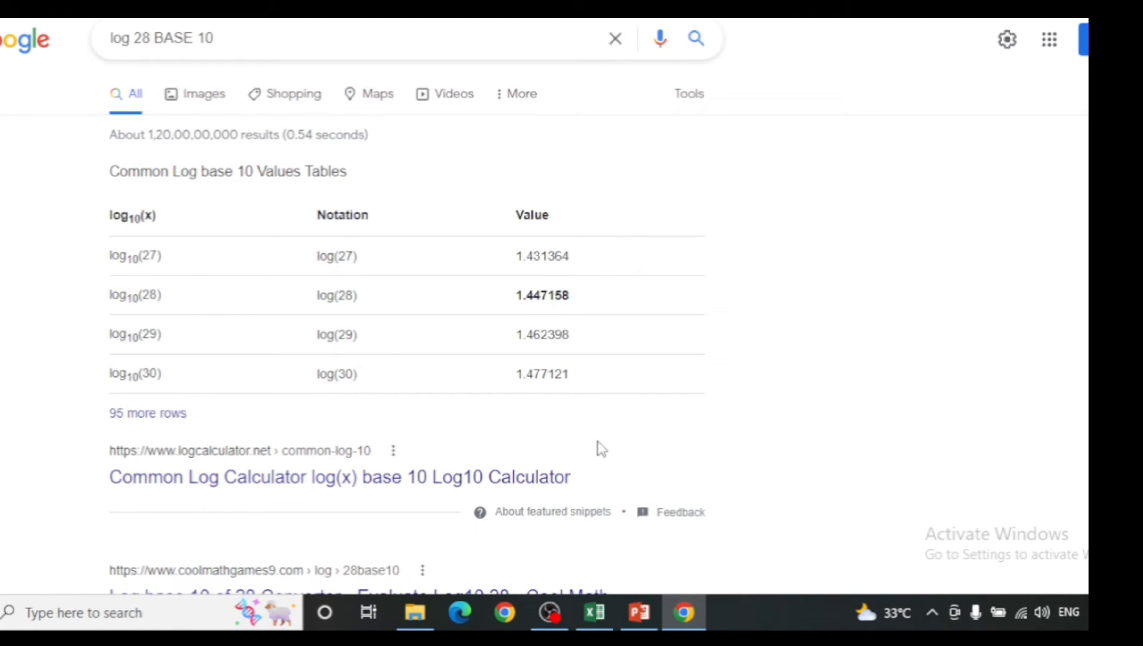
pyautogui.click(604, 616)
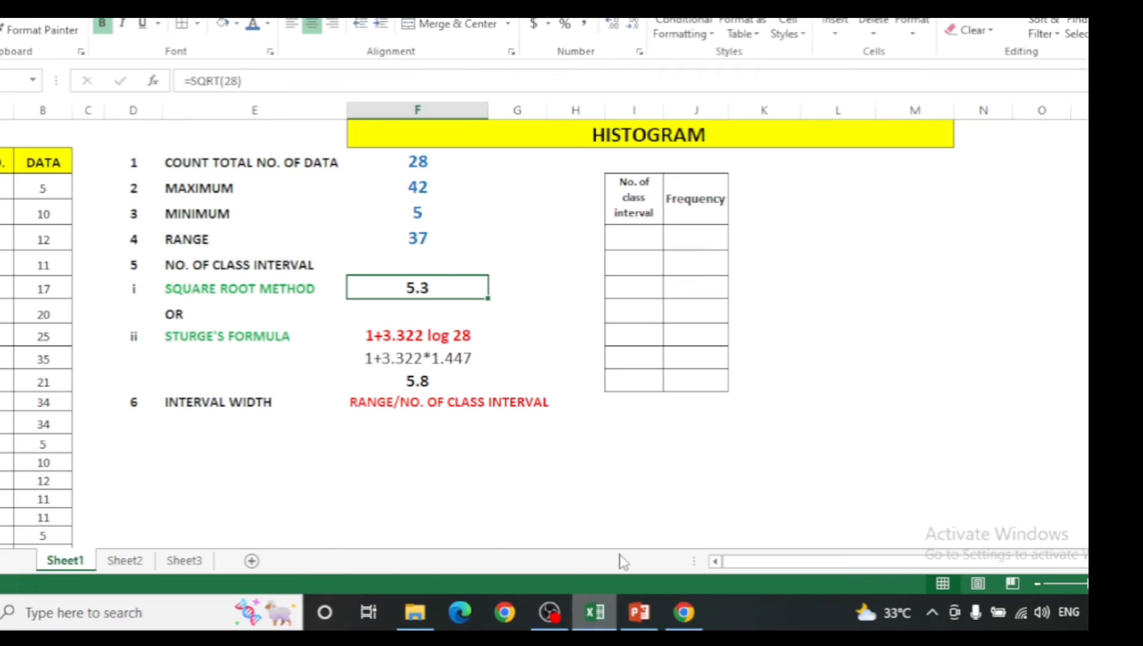
pyautogui.click(433, 380)
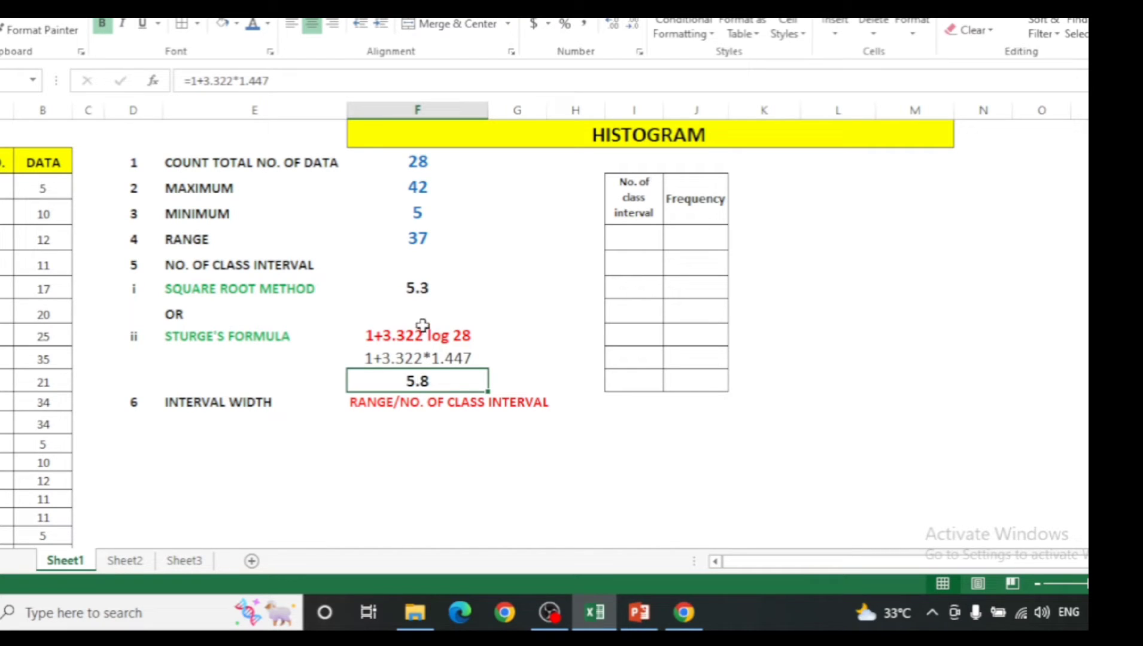
# Enter 6 as the number of class intervals in F6.
pyautogui.click(418, 262)
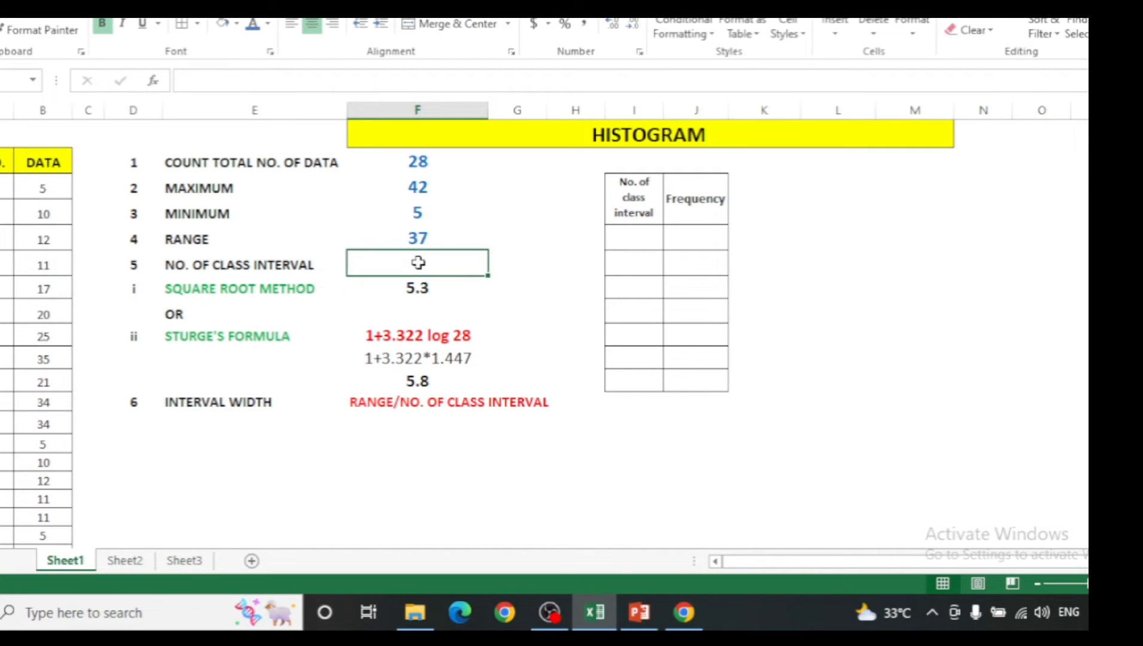
pyautogui.write('6')
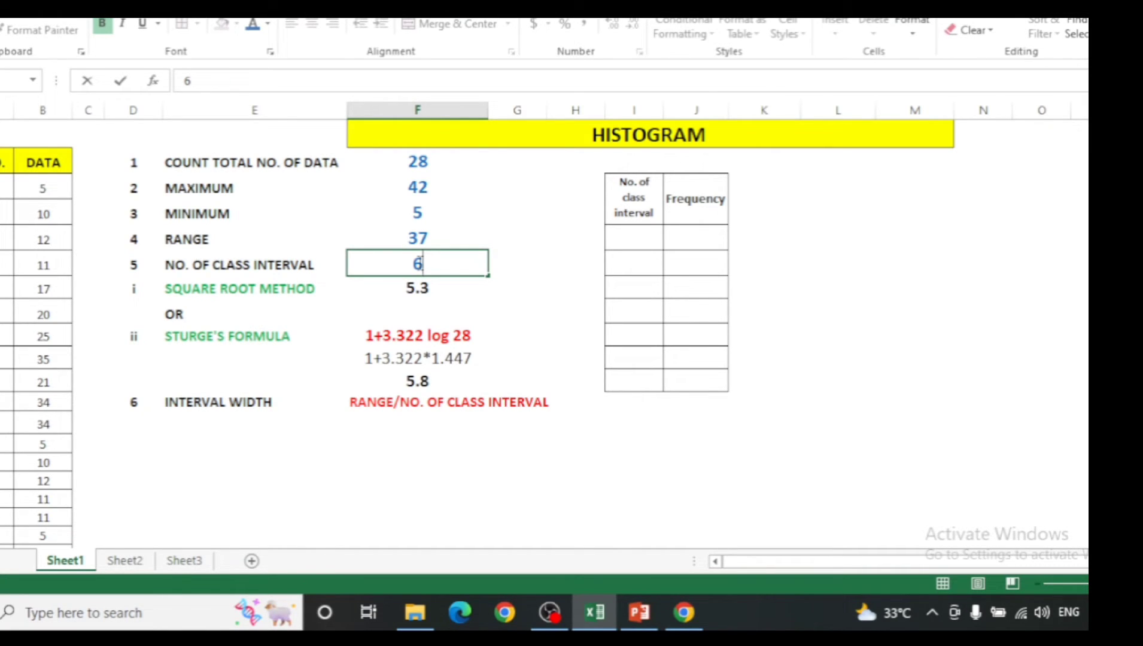
pyautogui.press('Return')
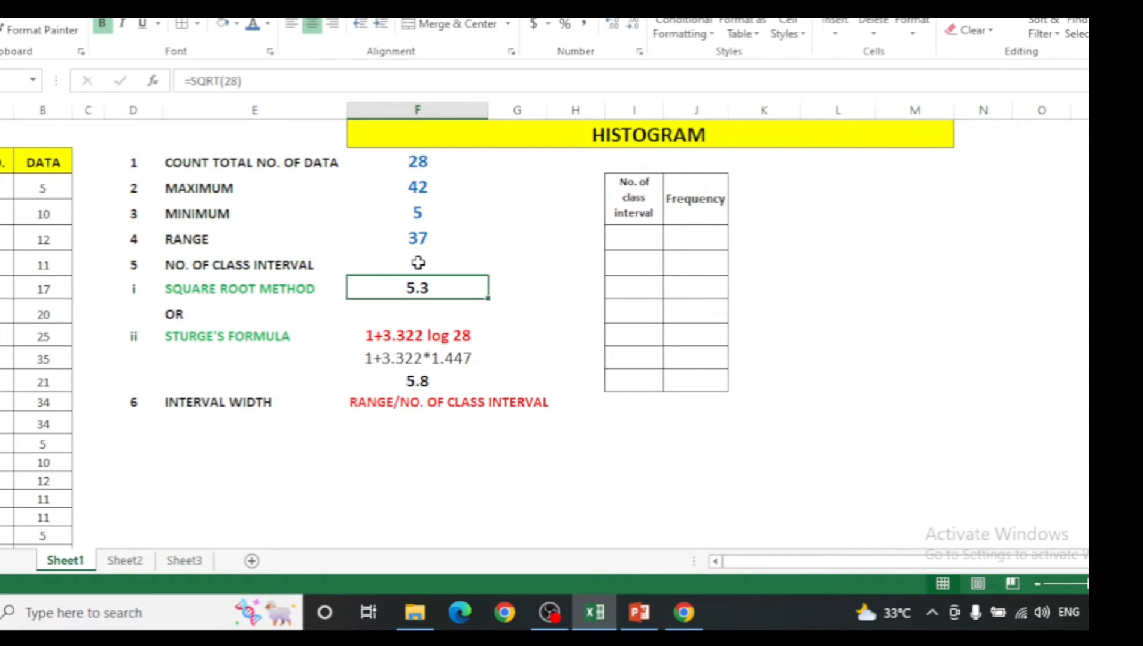
pyautogui.click(418, 262)
pyautogui.press('Return')
pyautogui.press('Return')
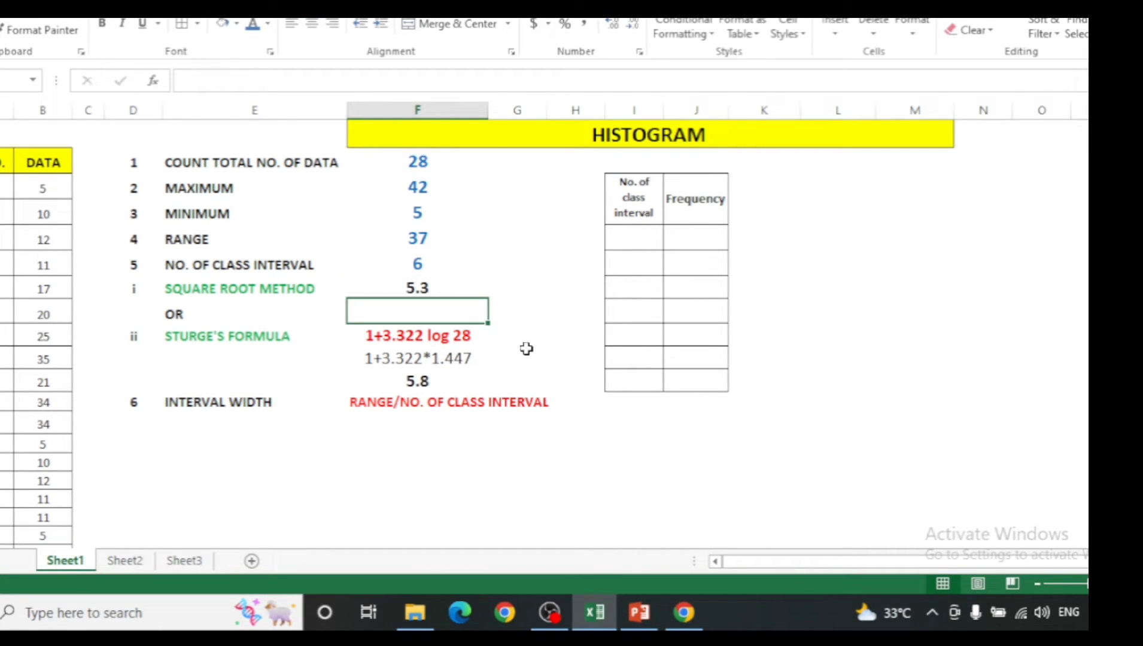
# Calculate the interval width in F13 by dividing the range by the number of class intervals with =F5/F6.
pyautogui.press('Down')
pyautogui.press('Down')
pyautogui.press('Down')
pyautogui.press('Down')
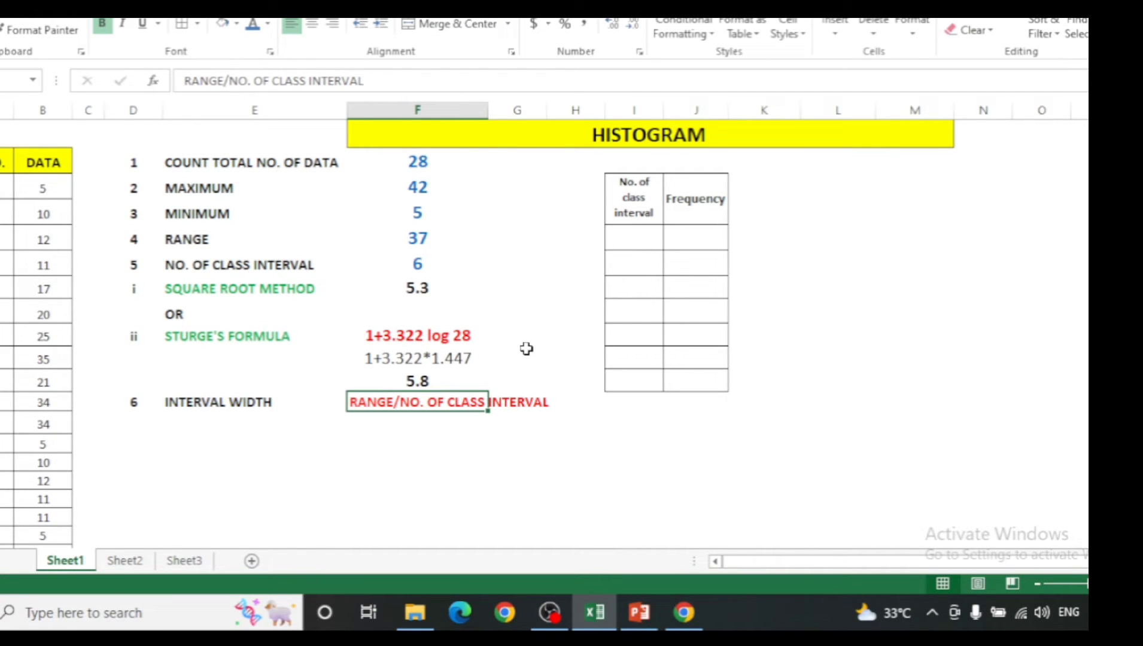
pyautogui.press('Down')
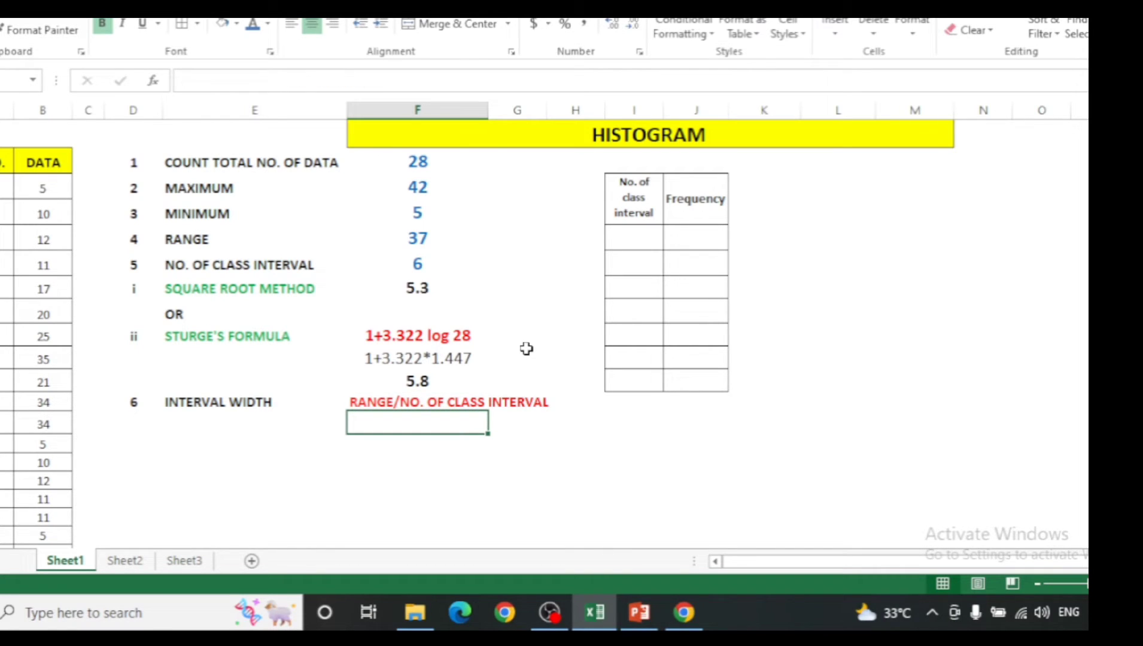
pyautogui.write('=')
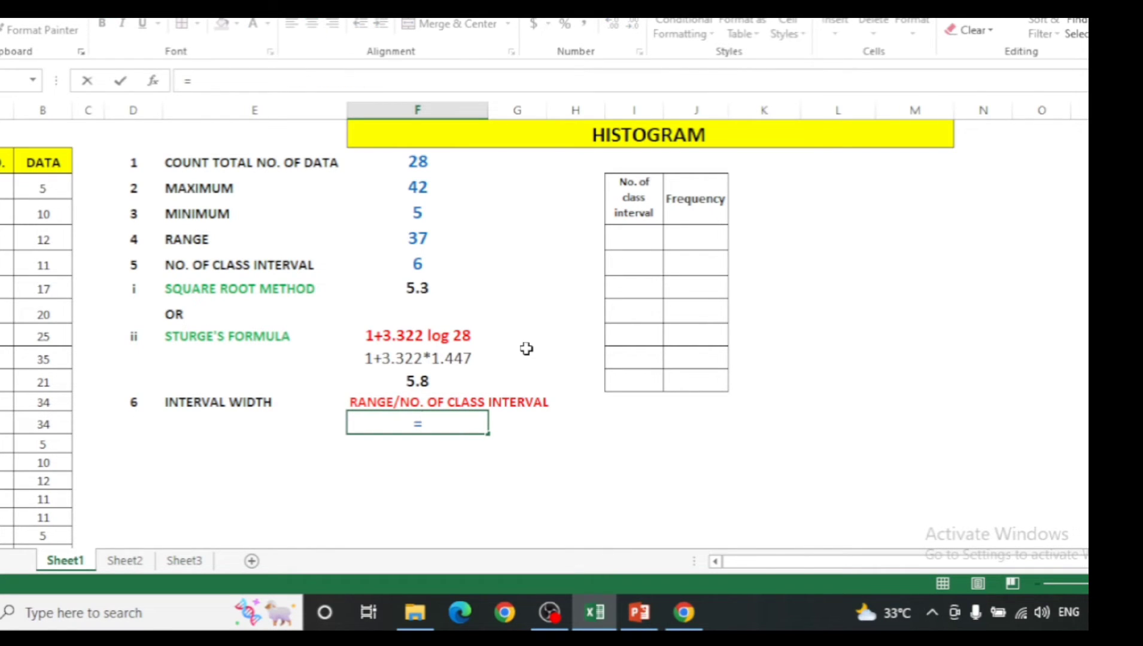
pyautogui.click(427, 239)
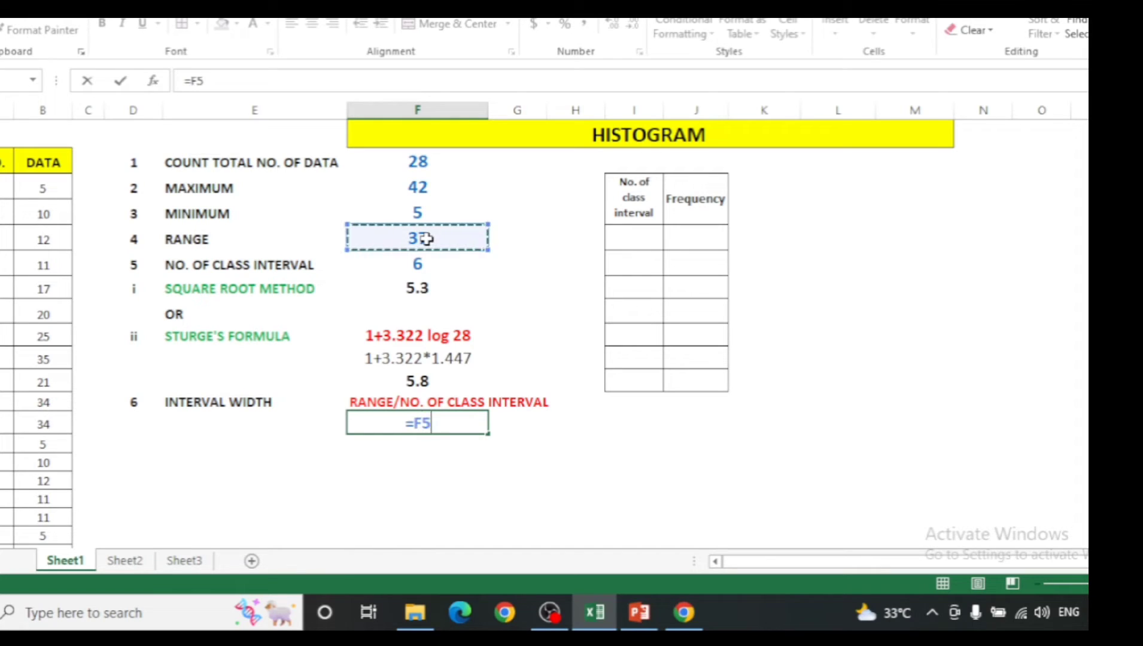
pyautogui.write('/')
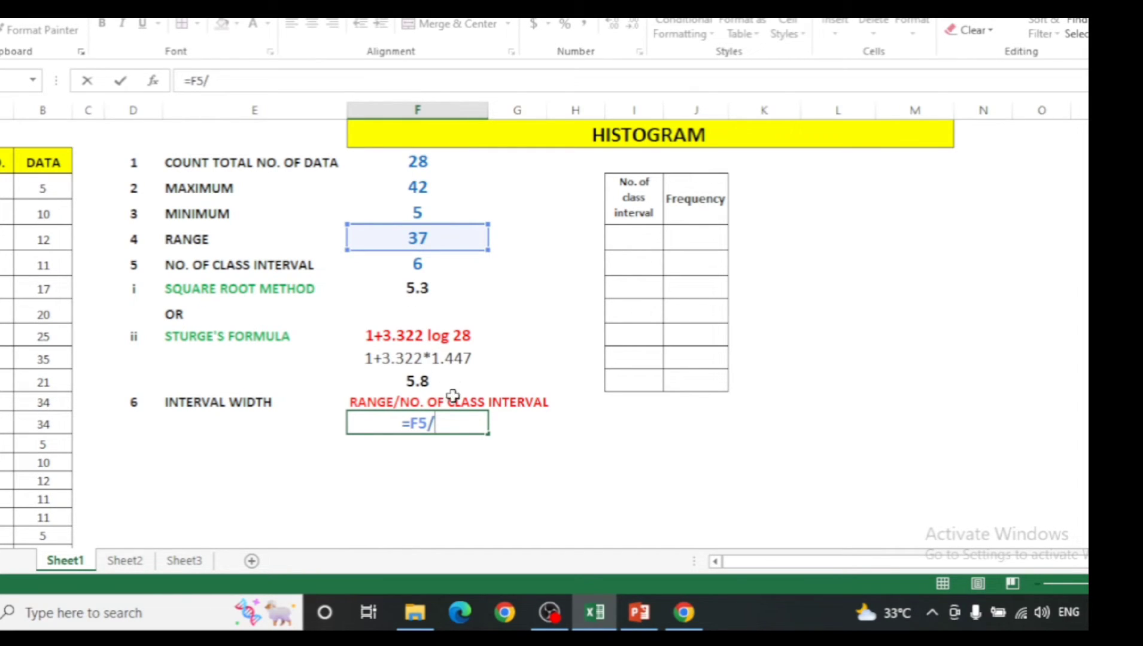
pyautogui.click(419, 264)
pyautogui.press('Return')
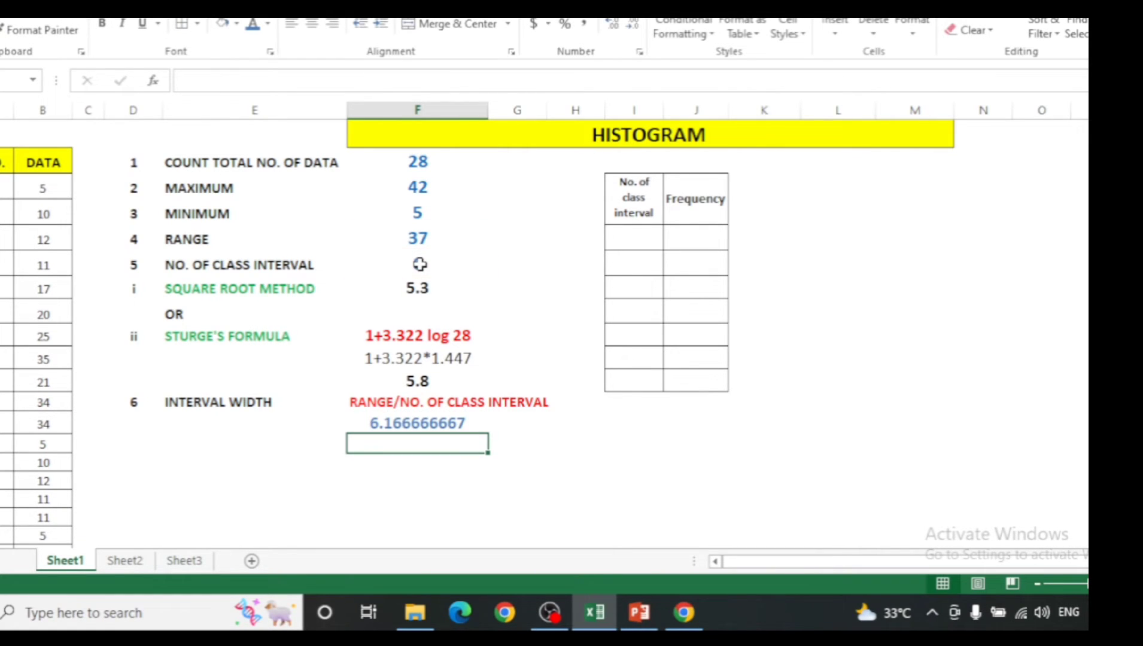
# Reduce the interval width in F13 to one decimal place.
pyautogui.click(410, 422)
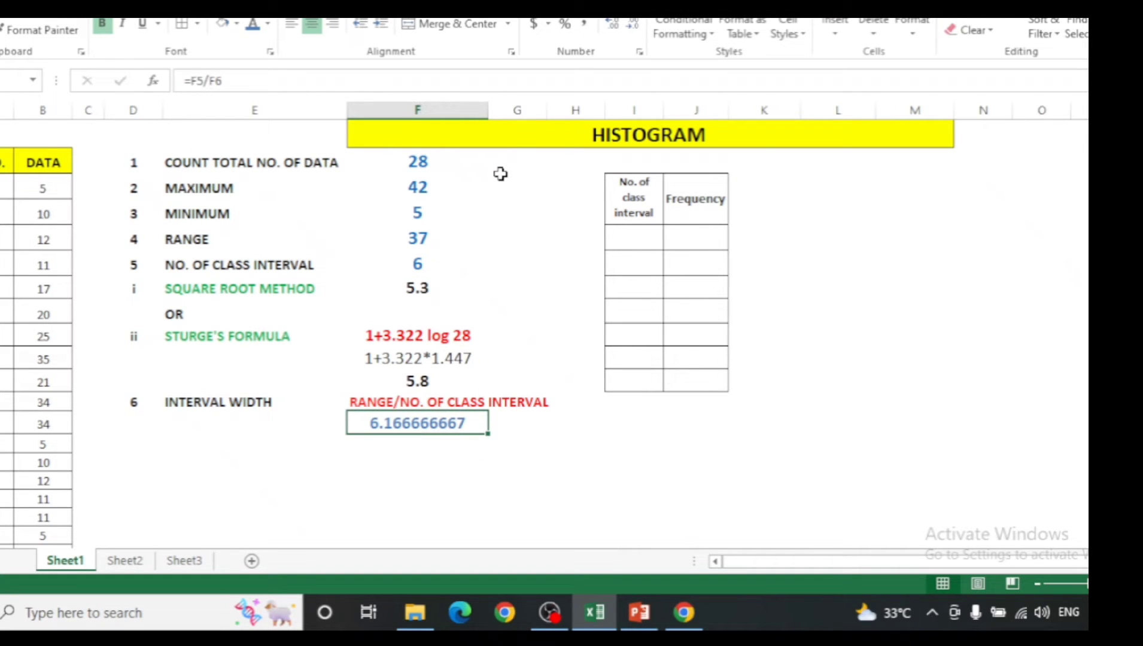
pyautogui.click(630, 29)
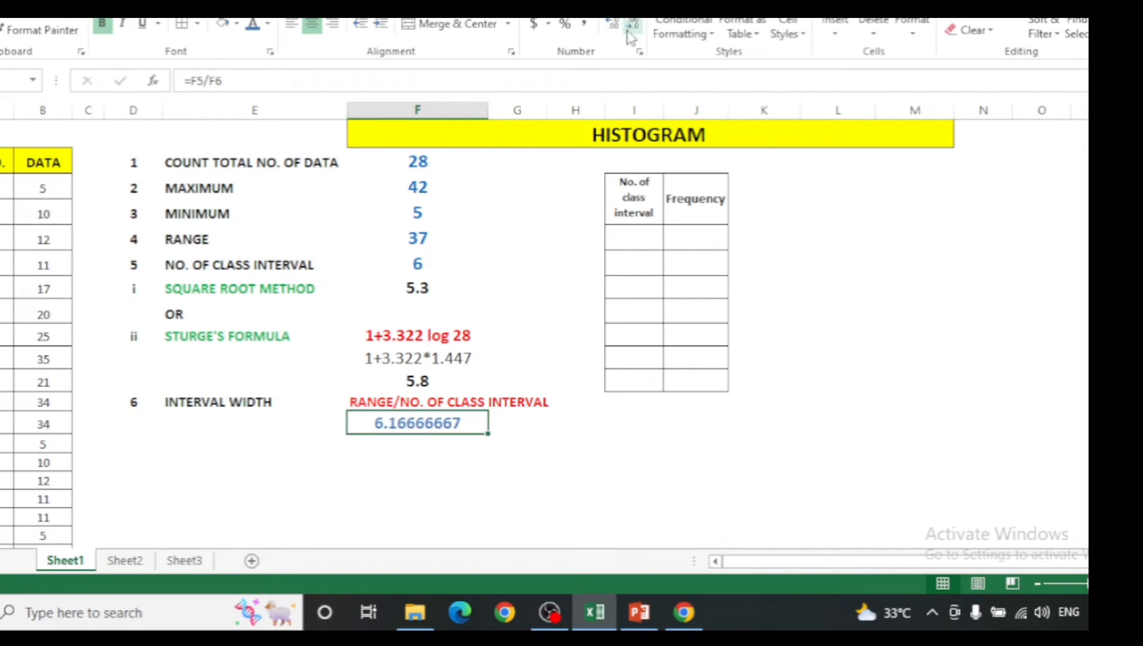
pyautogui.click(629, 29)
pyautogui.click(630, 29)
pyautogui.click(630, 29)
pyautogui.click(629, 29)
pyautogui.click(629, 29)
pyautogui.click(630, 29)
pyautogui.click(629, 29)
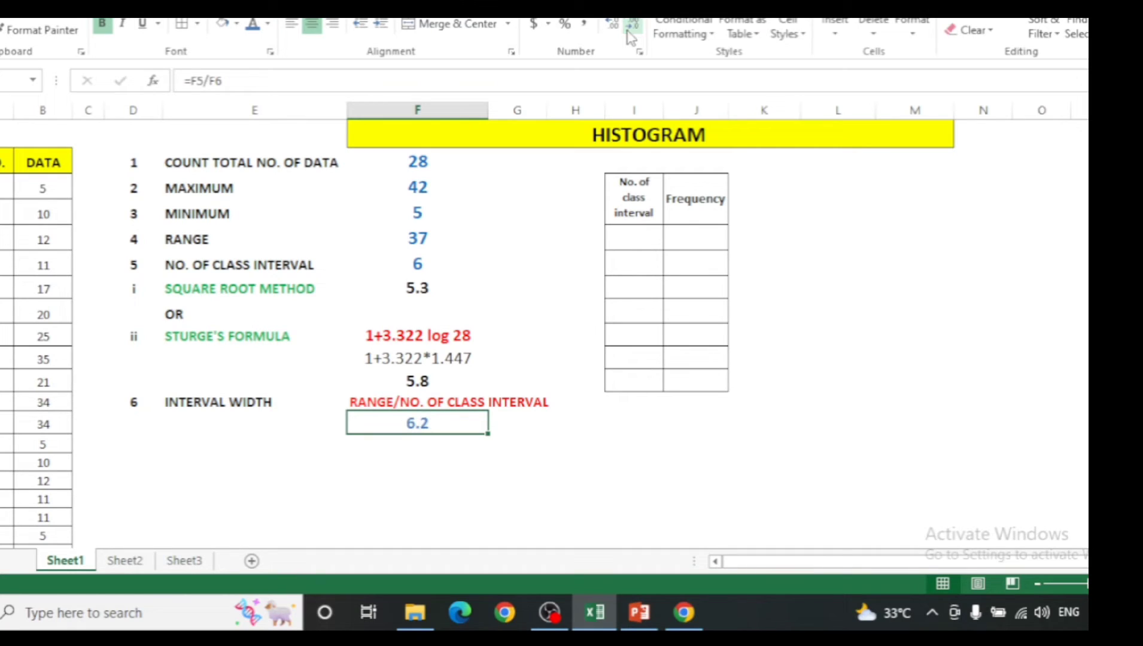
pyautogui.click(512, 440)
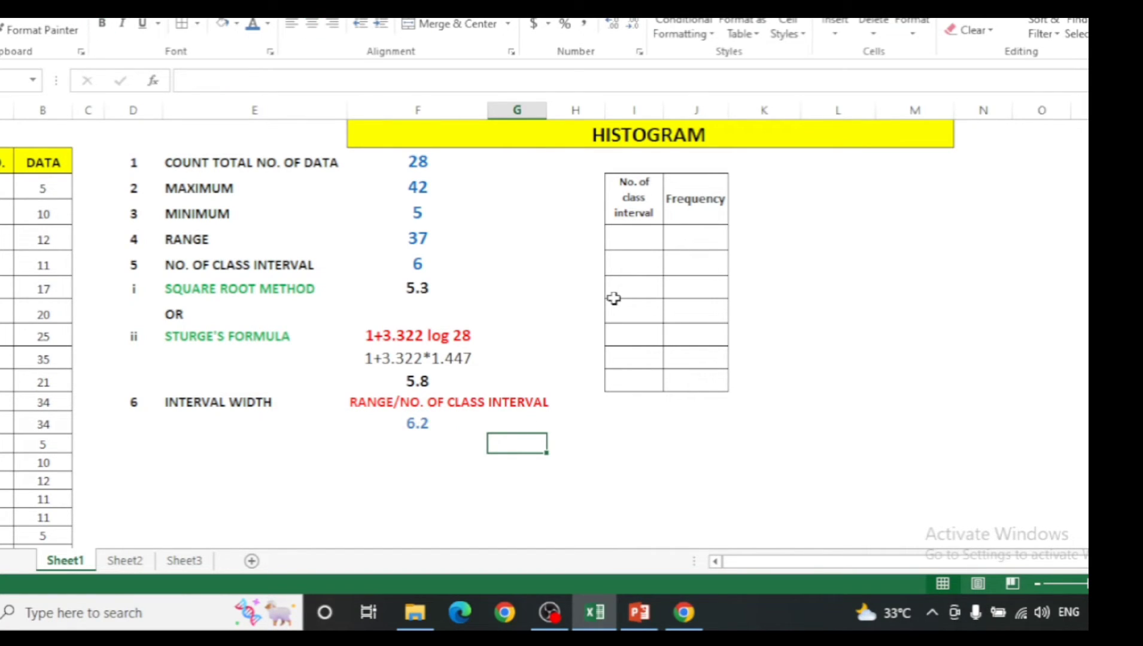
# Enter 5 as the first class interval value in I5.
pyautogui.click(629, 241)
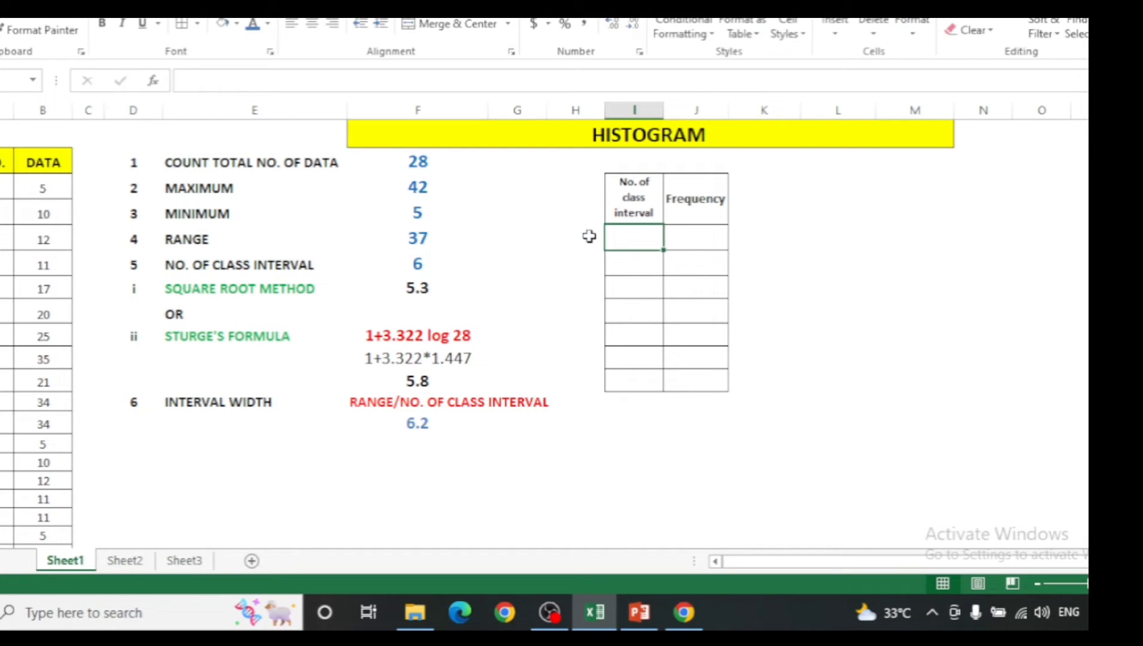
pyautogui.write('5')
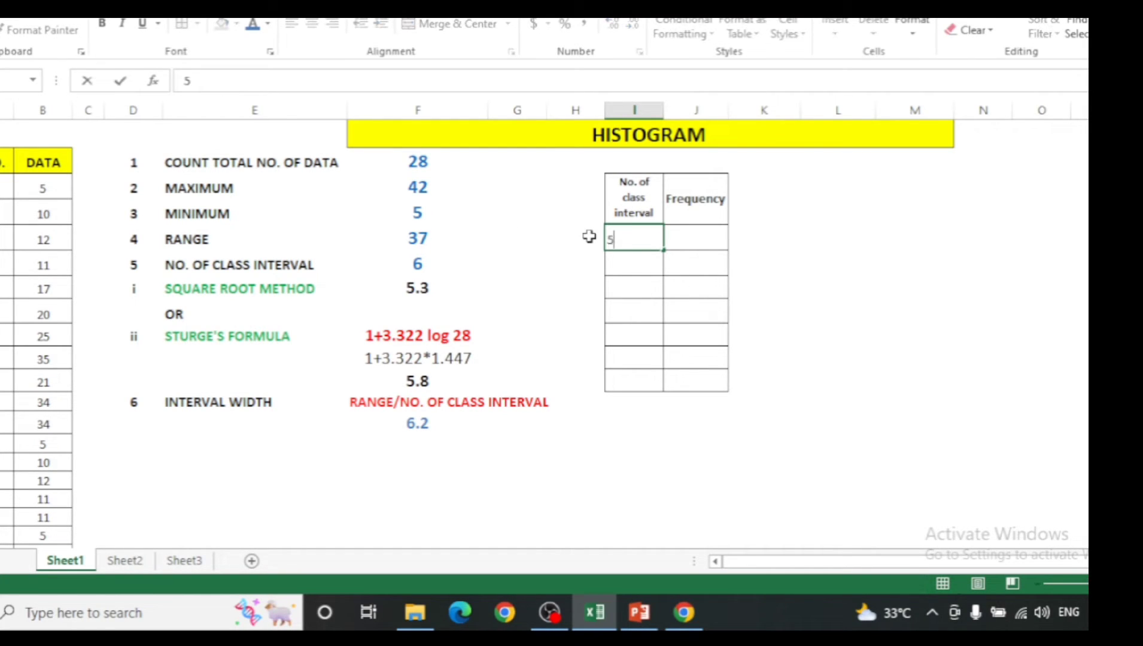
pyautogui.press('Return')
# Centre the class interval cells I5:I11 and enlarge their font.
pyautogui.moveTo(625, 238); pyautogui.dragTo(633, 361)
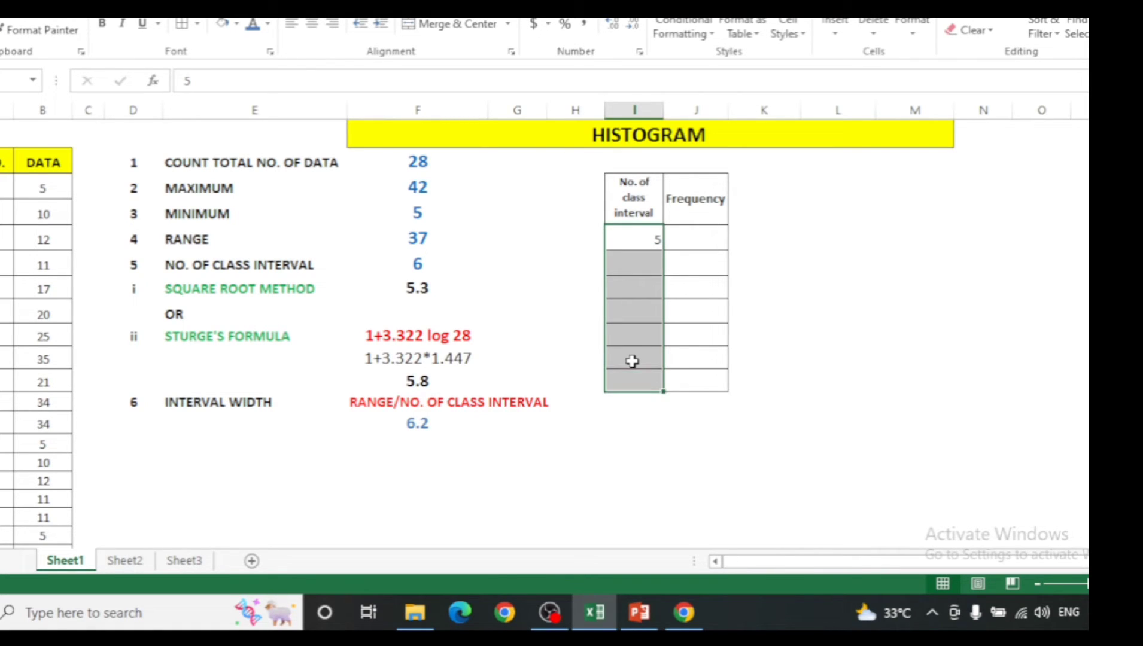
pyautogui.click(311, 26)
pyautogui.click(246, 10)
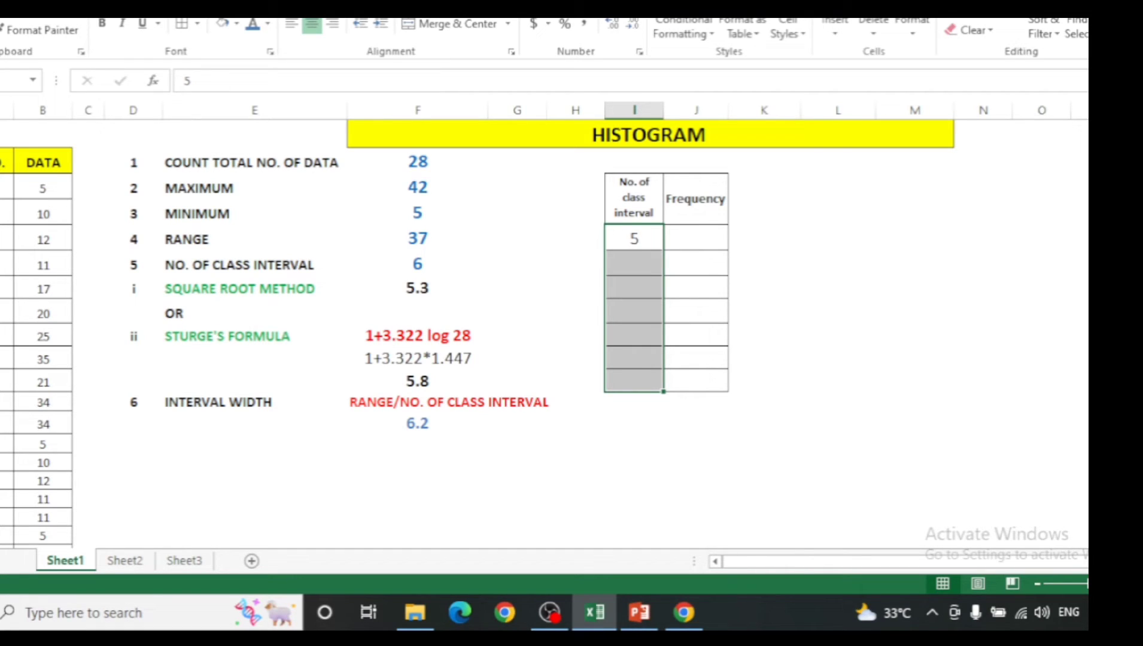
# Calculate the second class interval in I6 by adding the interval width to the first with =I5+F13.
pyautogui.click(627, 271)
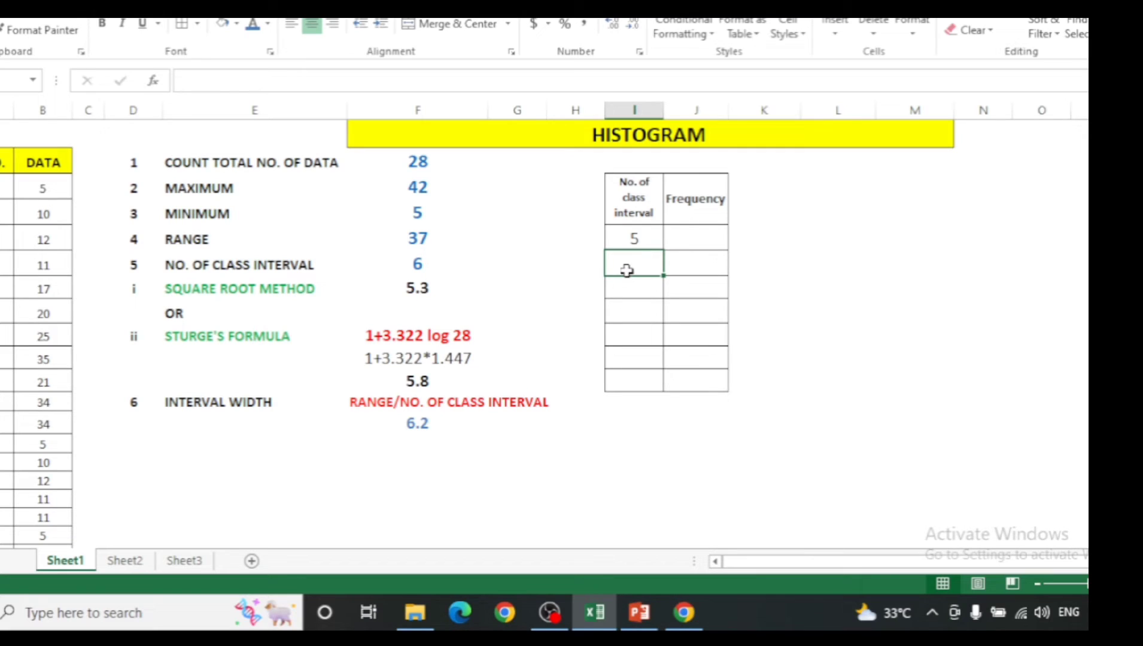
pyautogui.write('=')
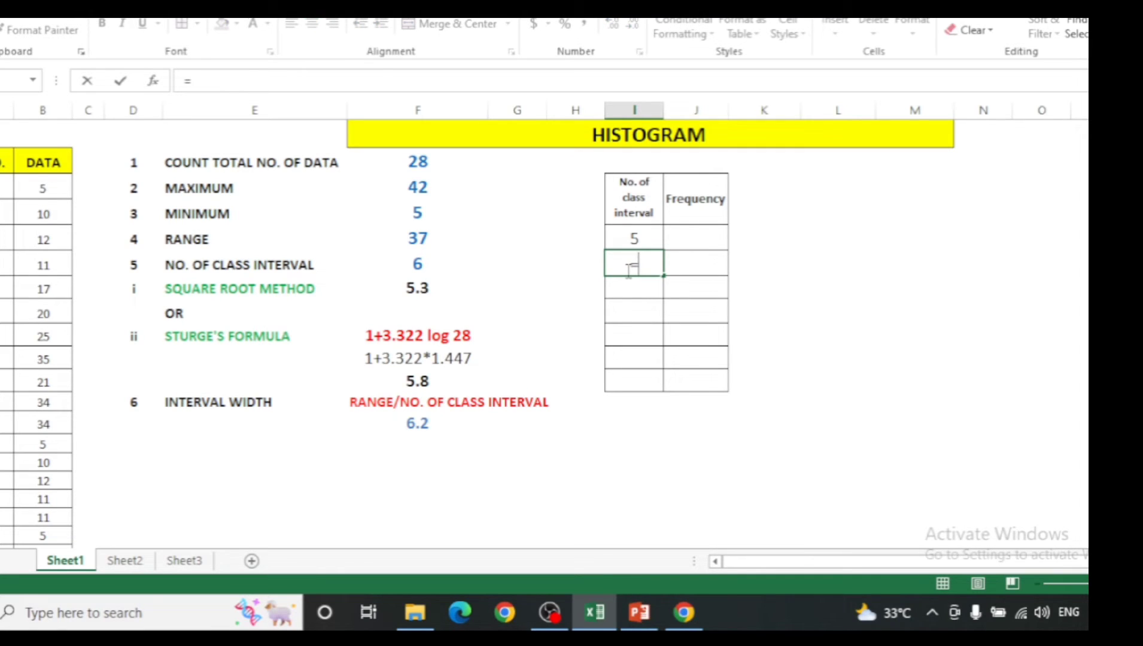
pyautogui.click(633, 236)
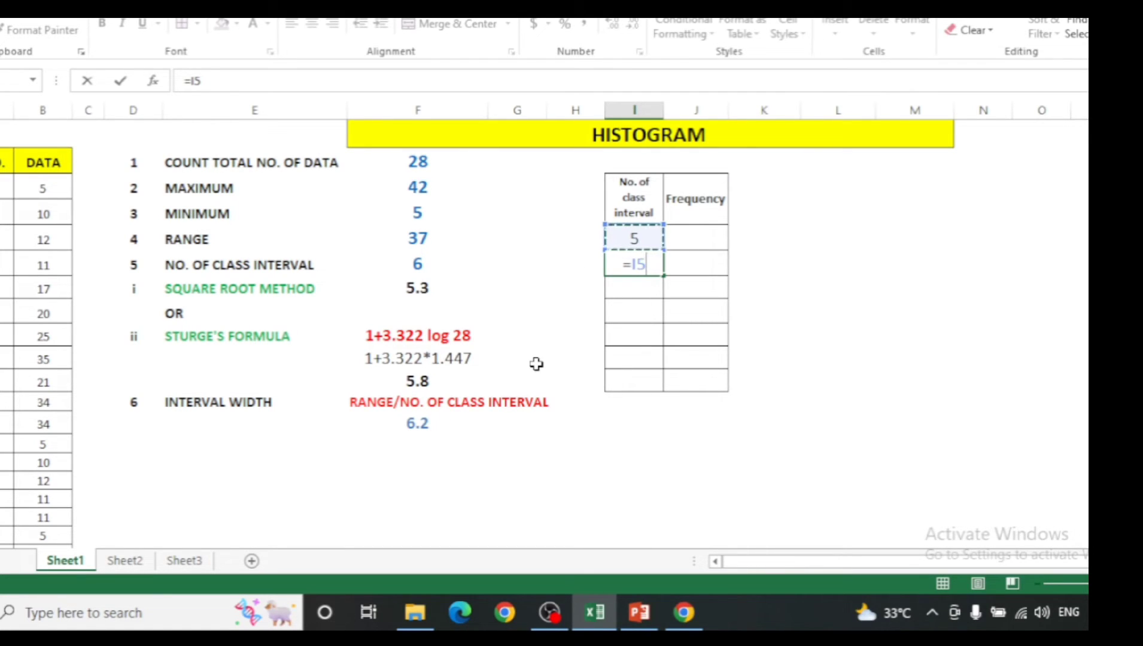
pyautogui.write('+')
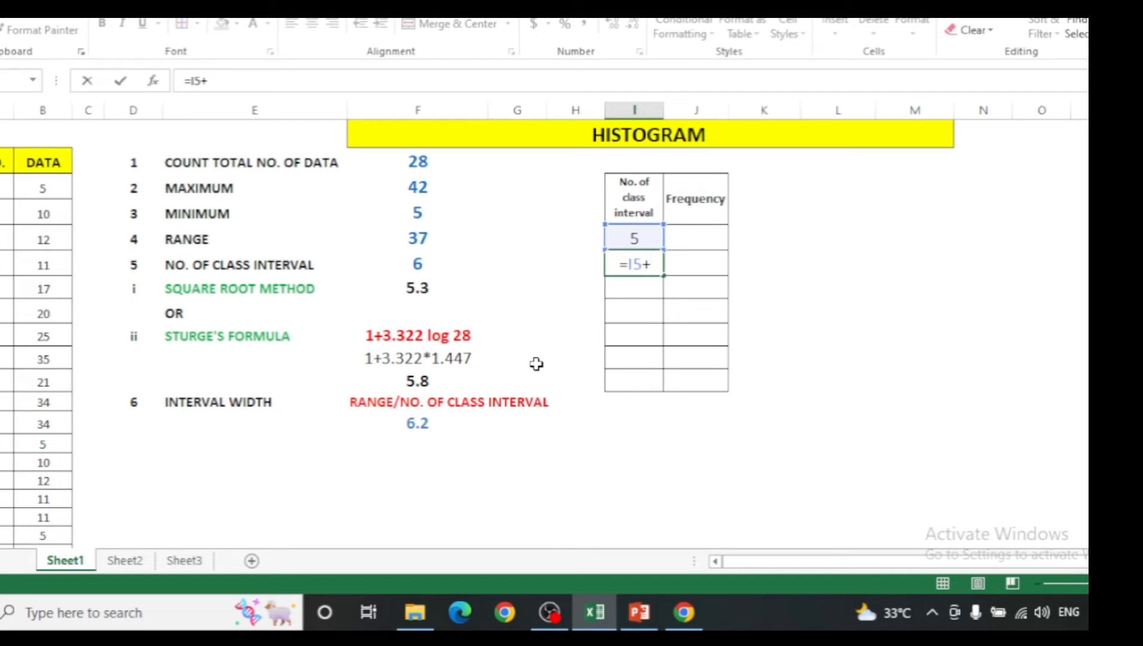
pyautogui.click(418, 424)
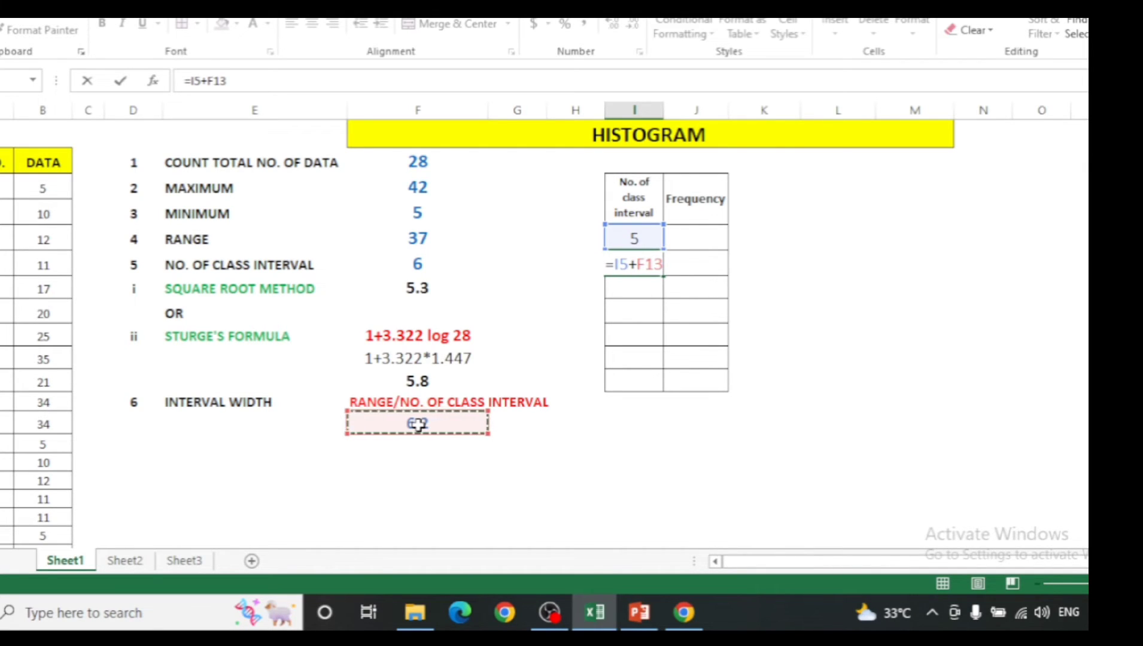
pyautogui.press('Return')
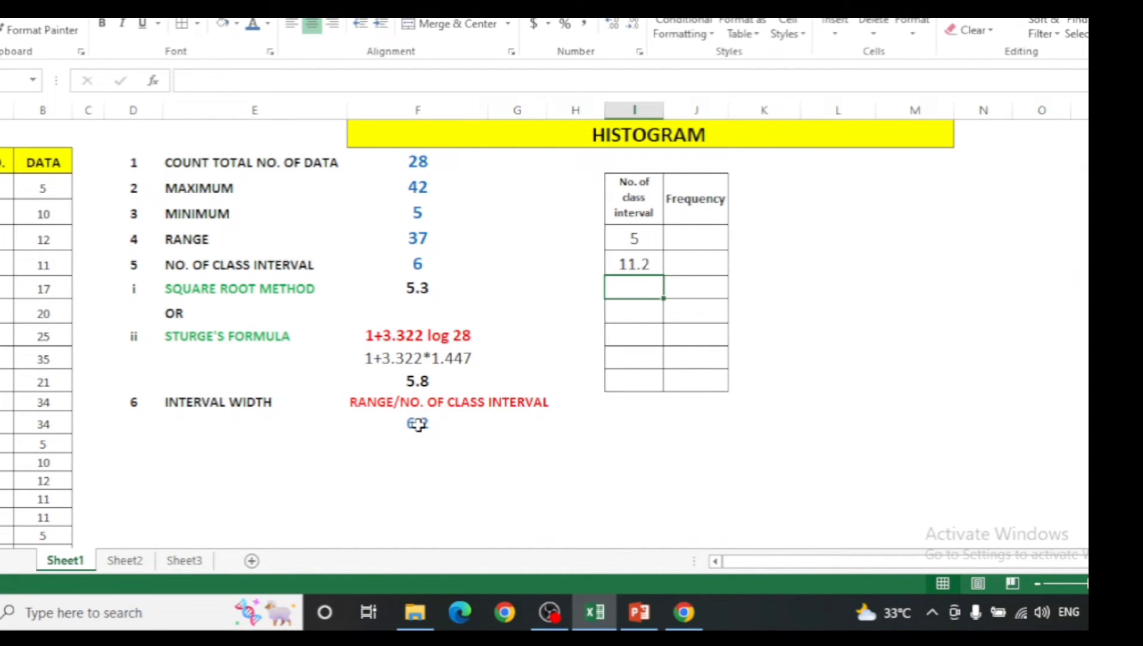
# Make the interval width reference in I6 absolute, giving =I5+$F$13, and fill the formula down through I11.
pyautogui.press('Up')
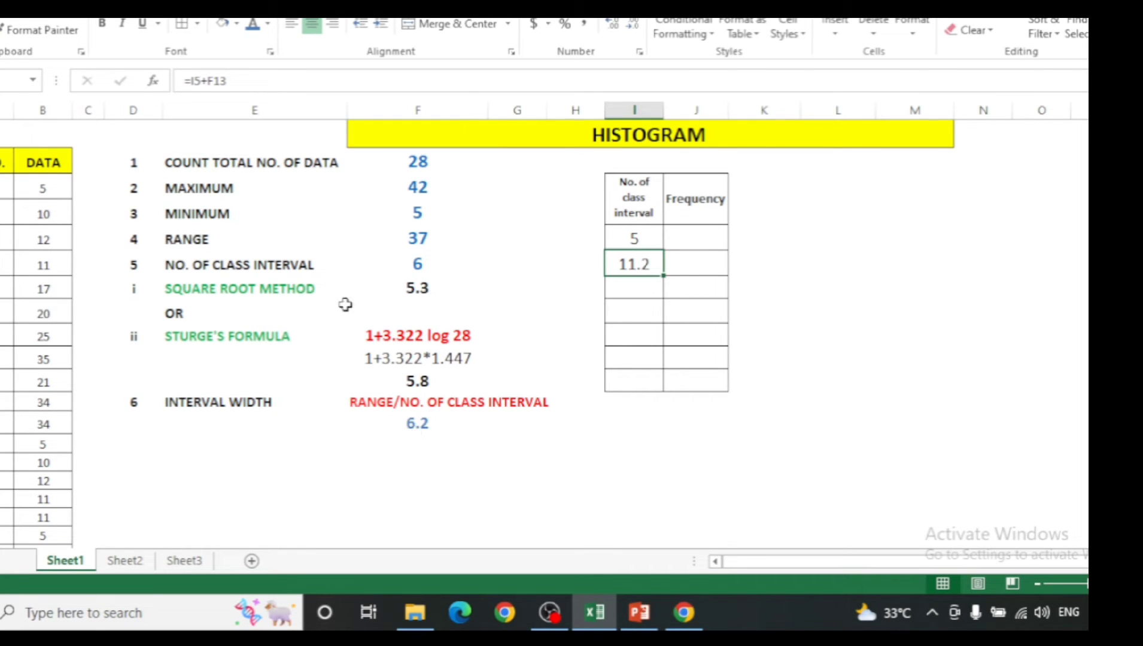
pyautogui.click(216, 82)
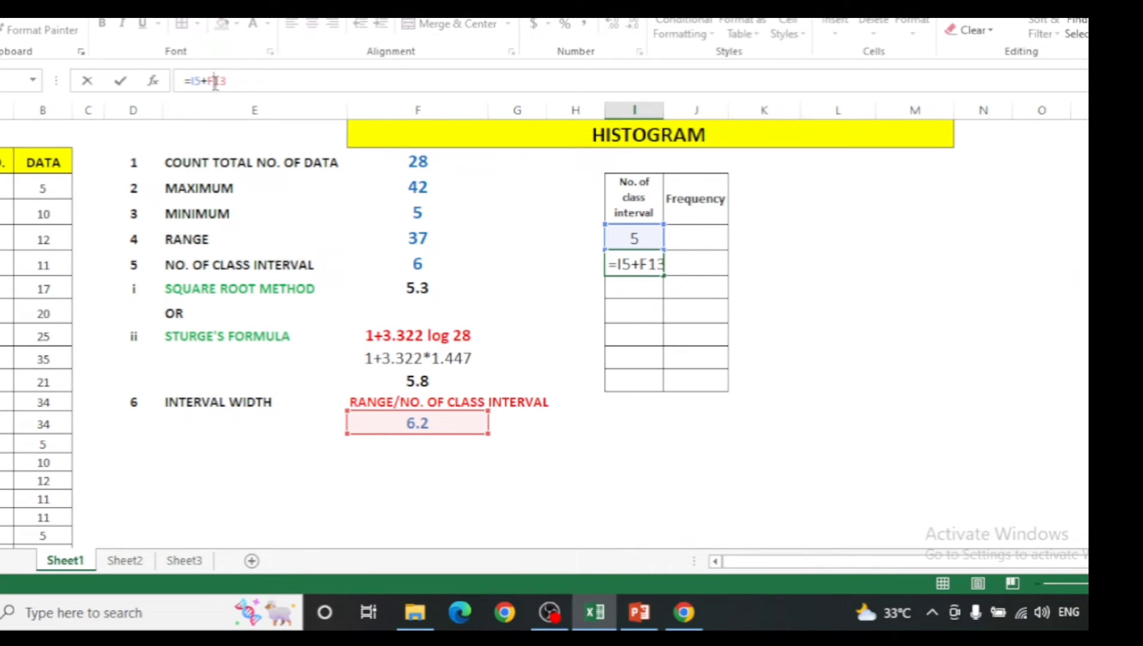
pyautogui.press('super+p')
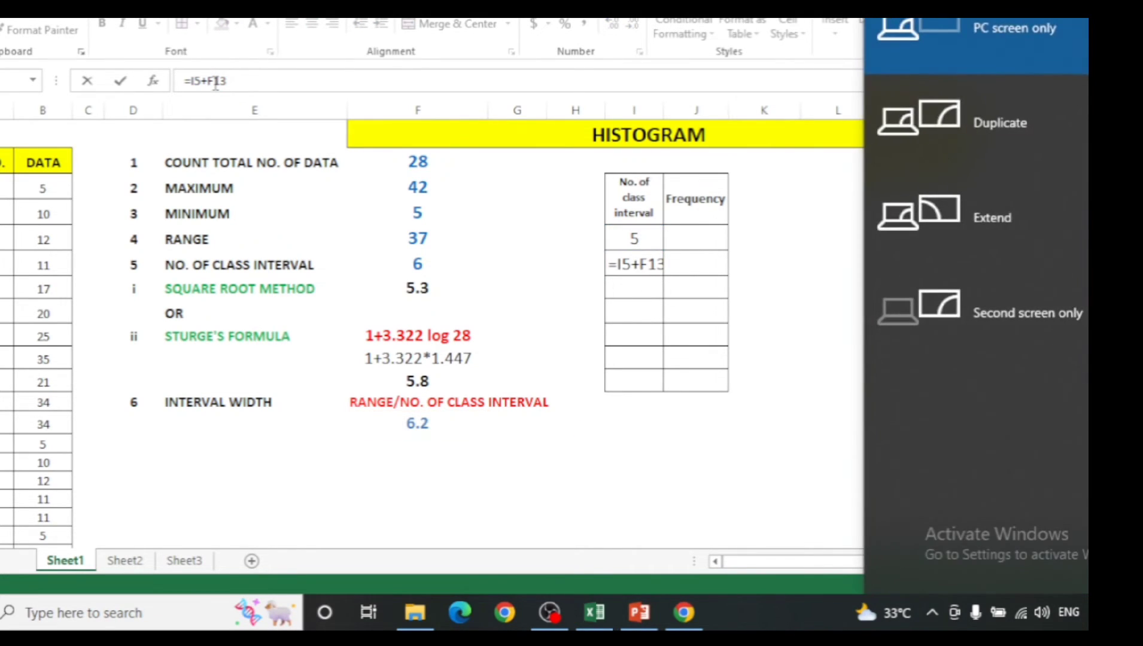
pyautogui.press('Escape')
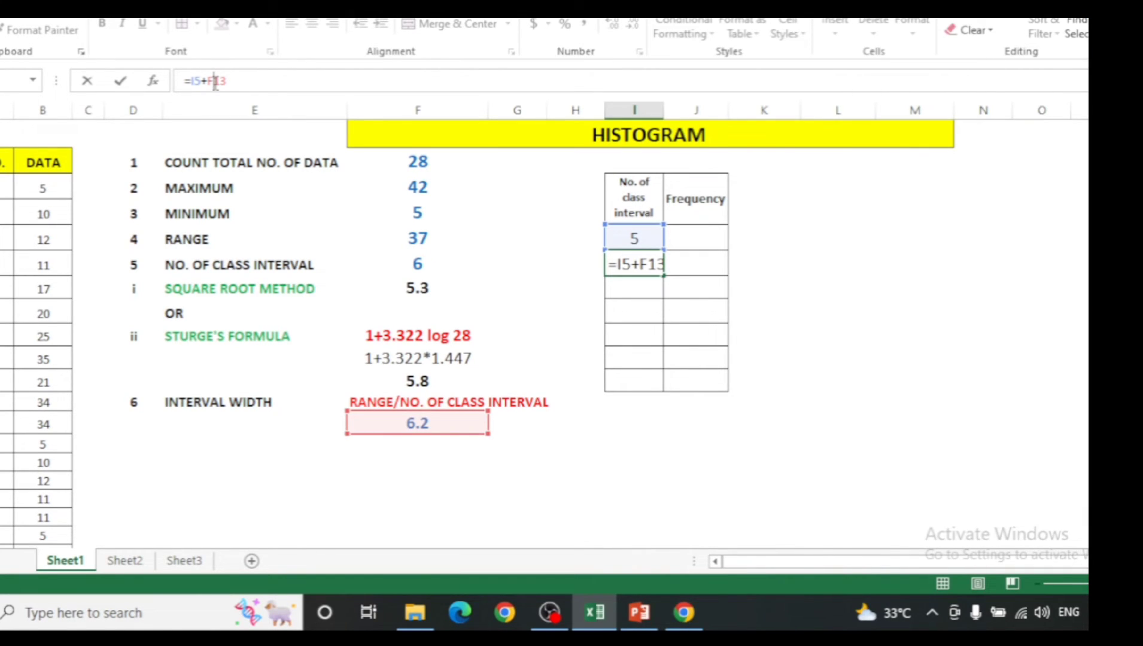
pyautogui.press('F4')
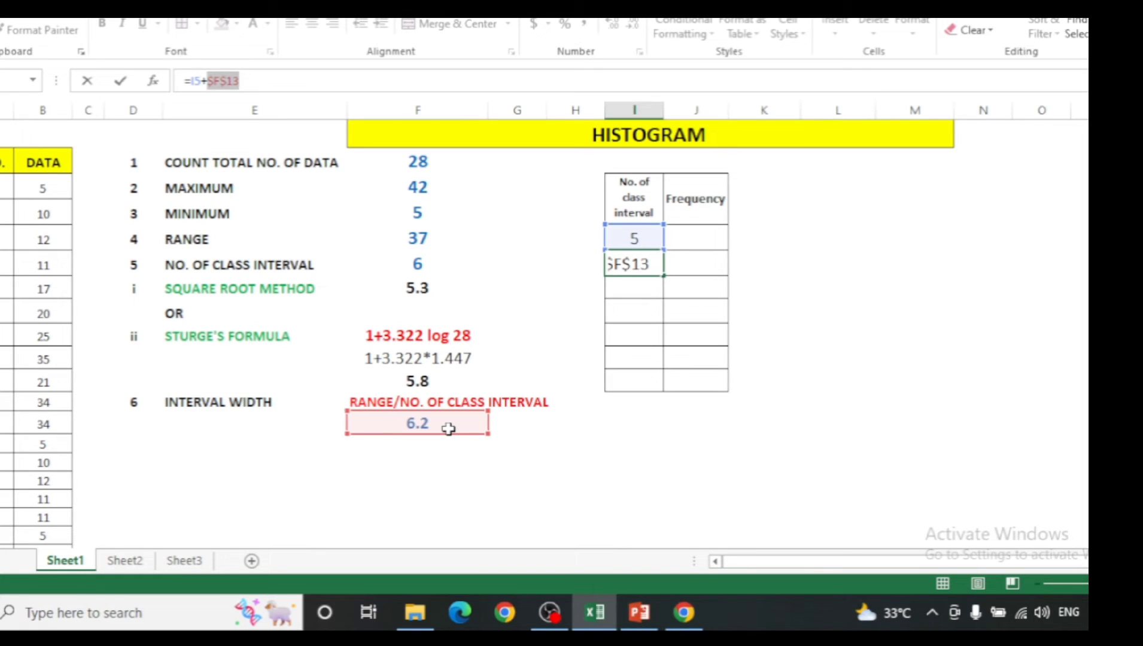
pyautogui.press('Return')
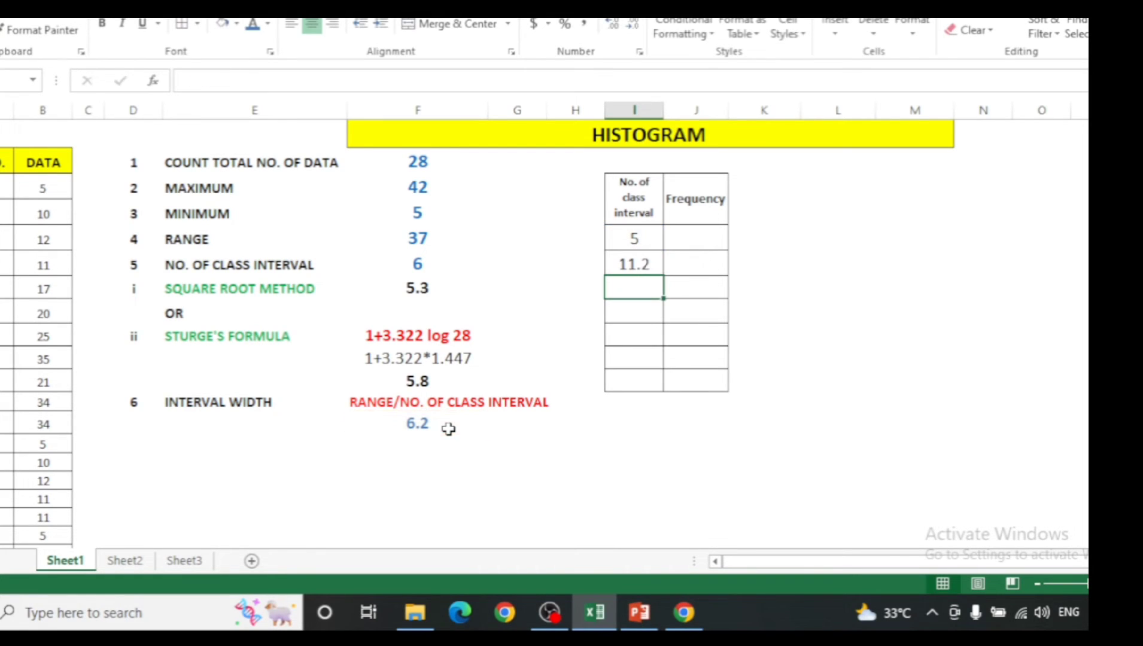
pyautogui.click(634, 267)
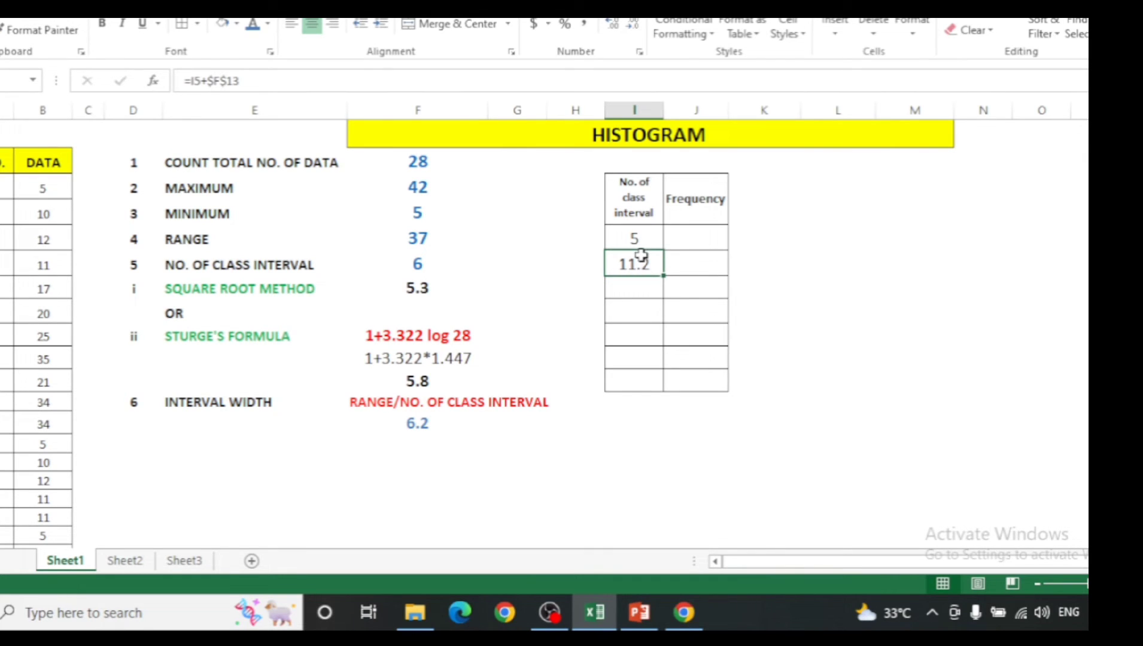
pyautogui.moveTo(664, 277); pyautogui.dragTo(656, 395)
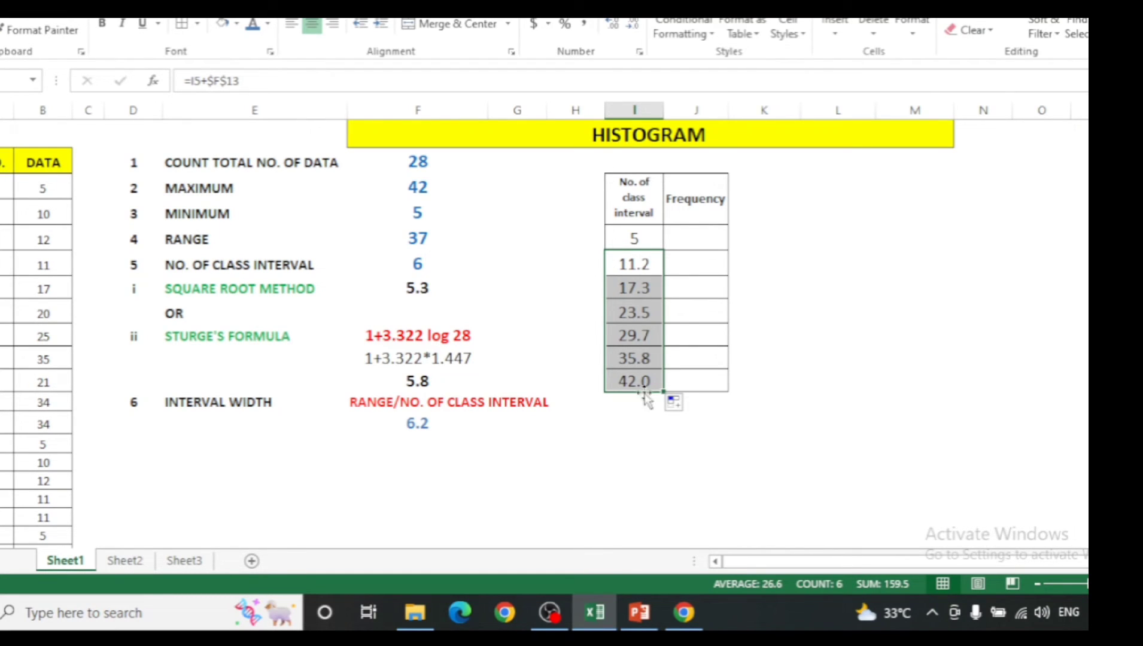
# Begin a FREQUENCY formula in J5 with the data range B3:B30 as its data array.
pyautogui.click(682, 263)
pyautogui.click(691, 237)
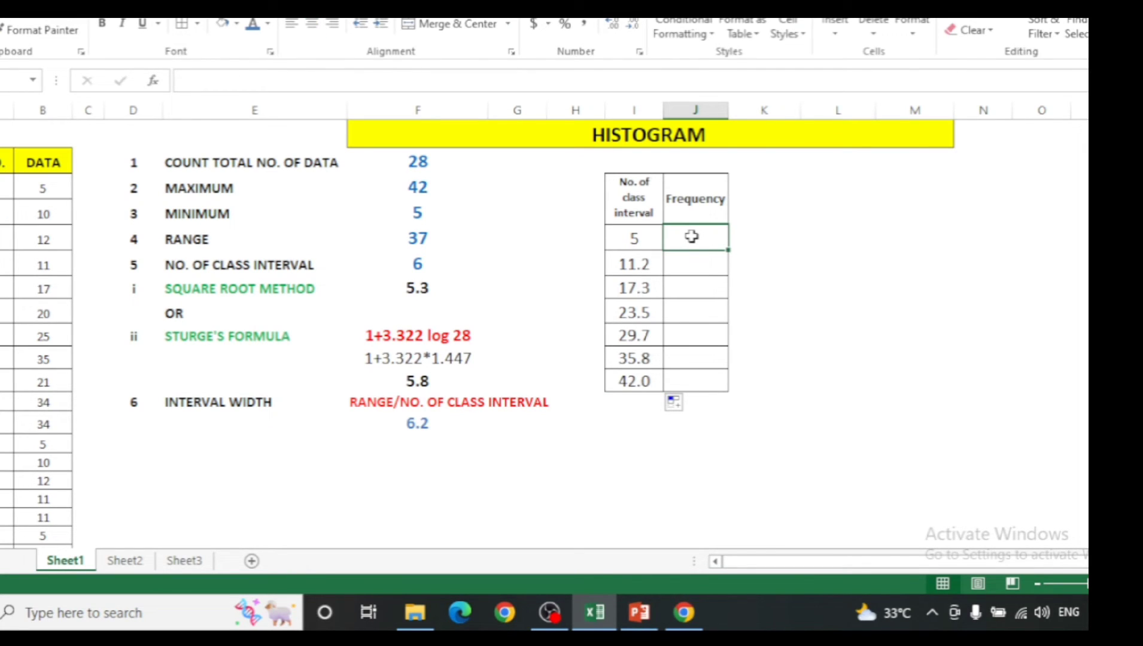
pyautogui.write('=')
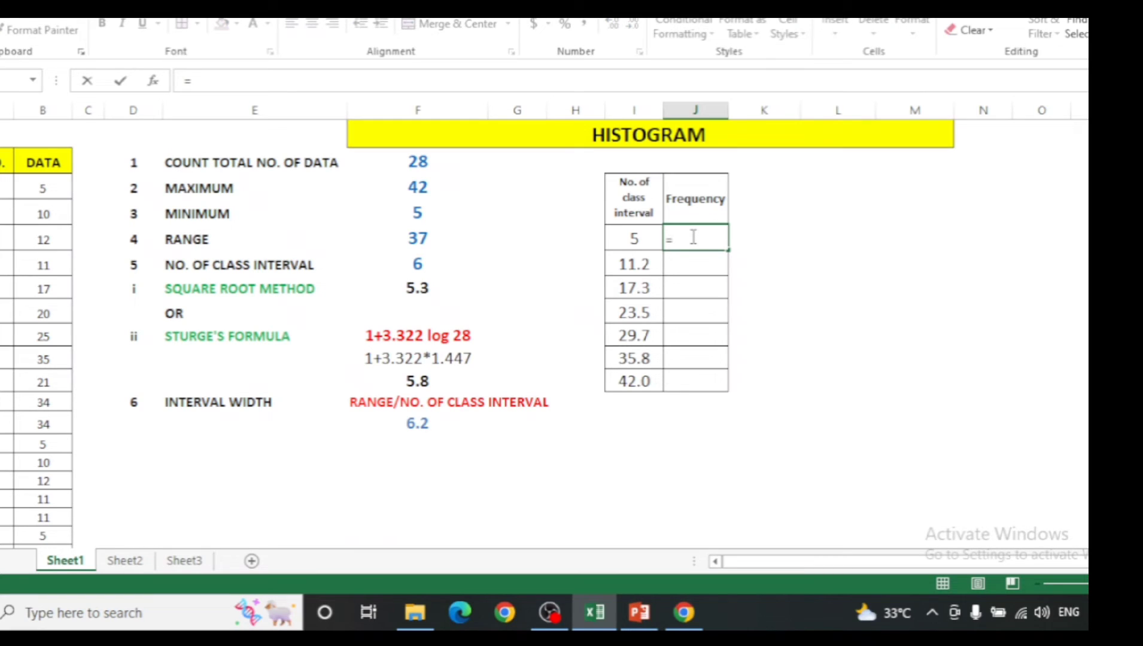
pyautogui.write('FRE')
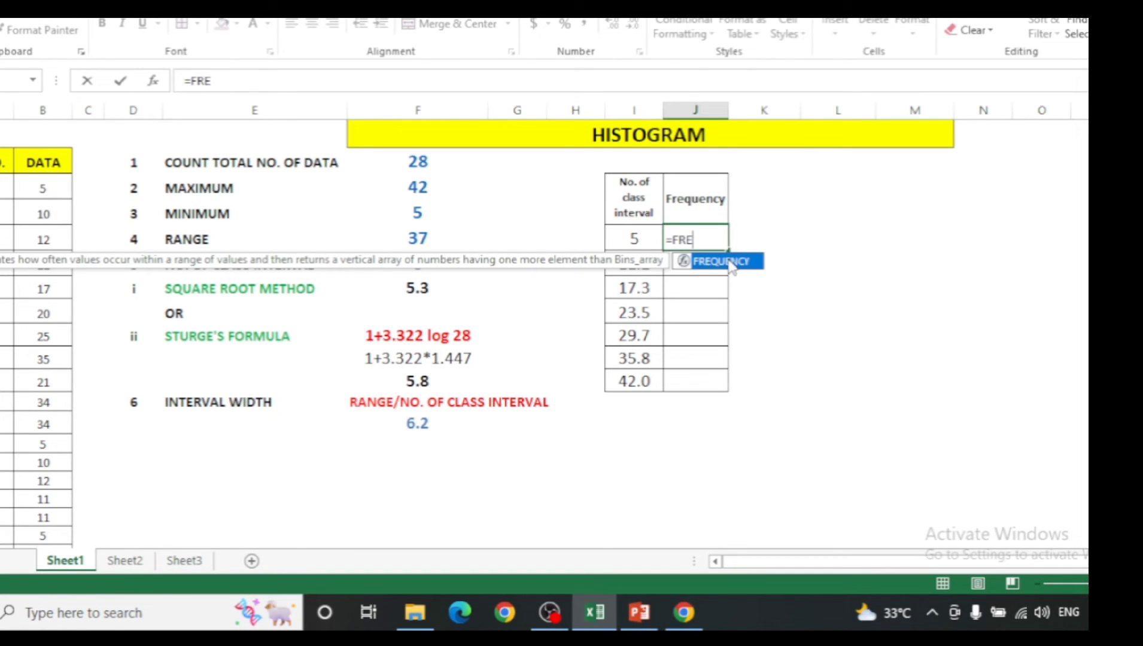
pyautogui.doubleClick(721, 262)
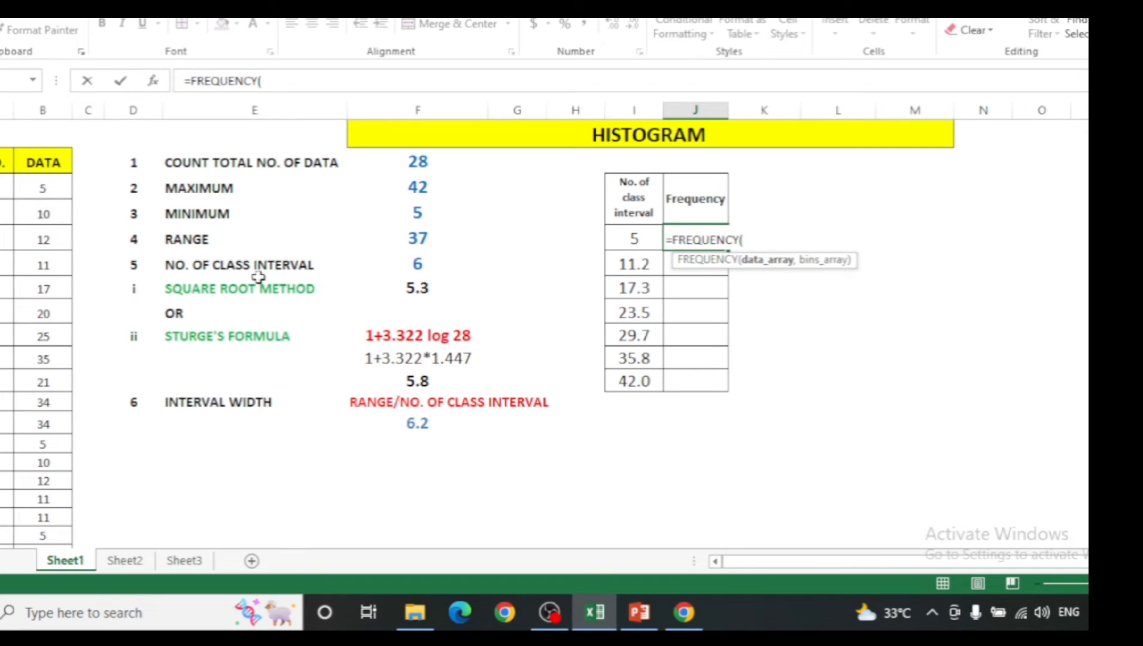
pyautogui.click(55, 188)
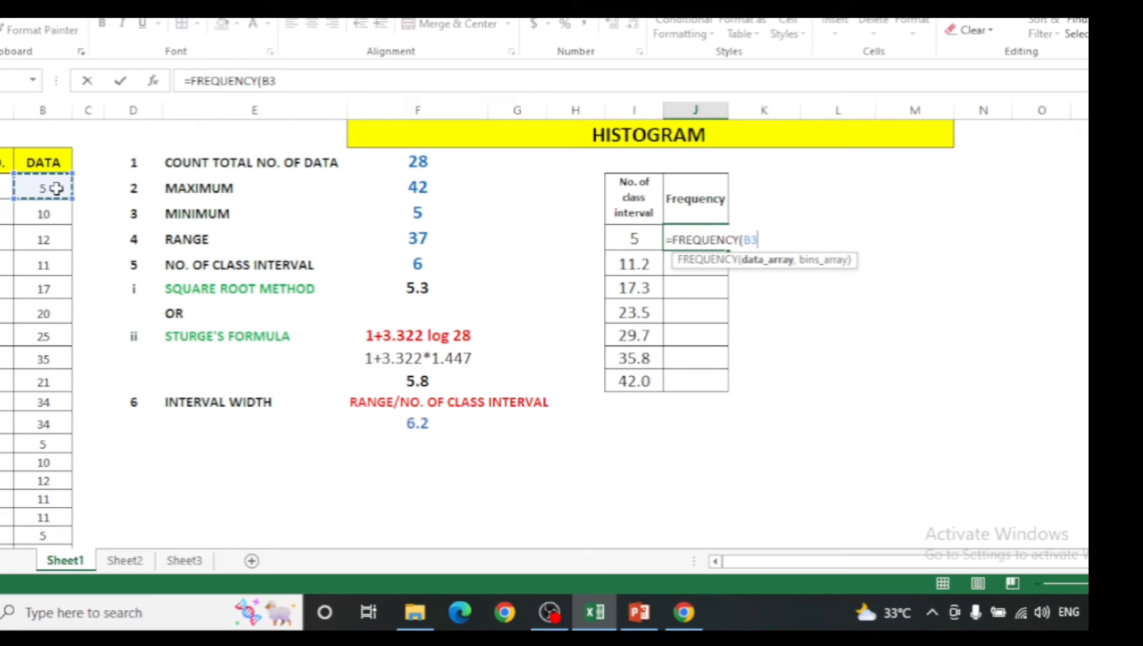
pyautogui.hotkey('ctrl', 'shift', 'Down')
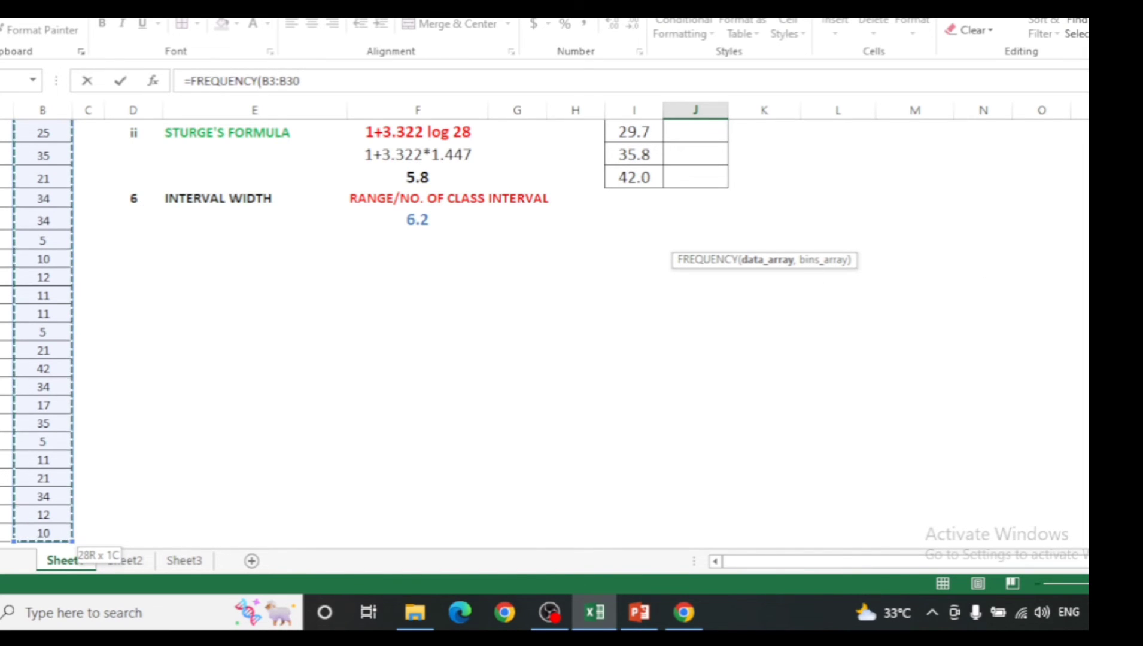
pyautogui.scroll(3, 365, 336)
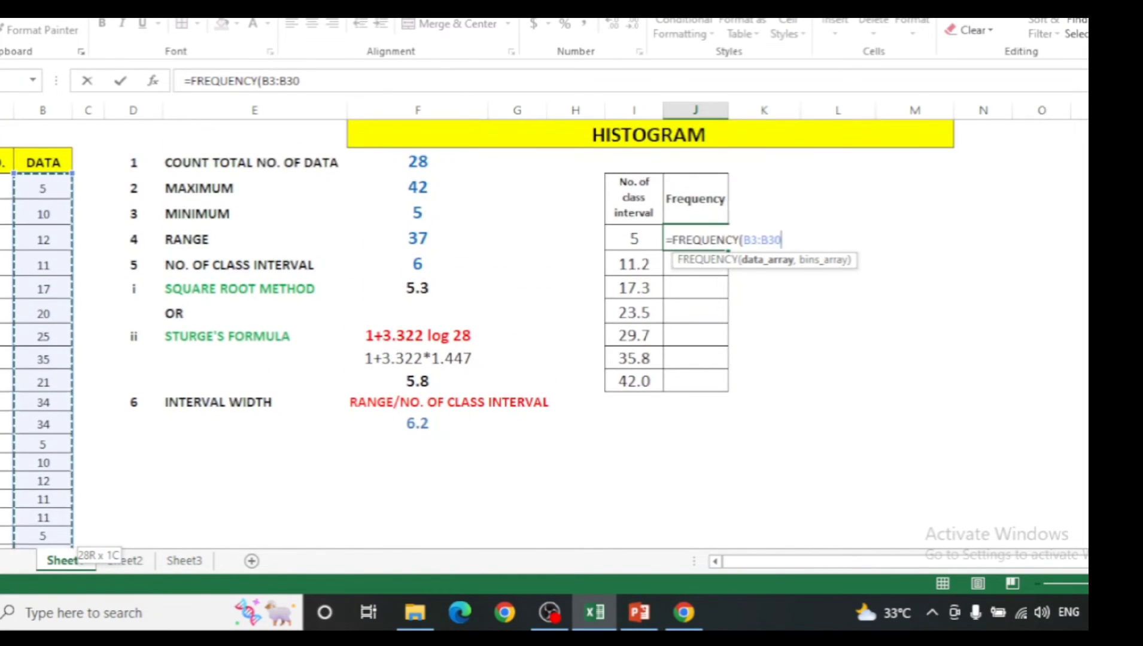
pyautogui.write(',')
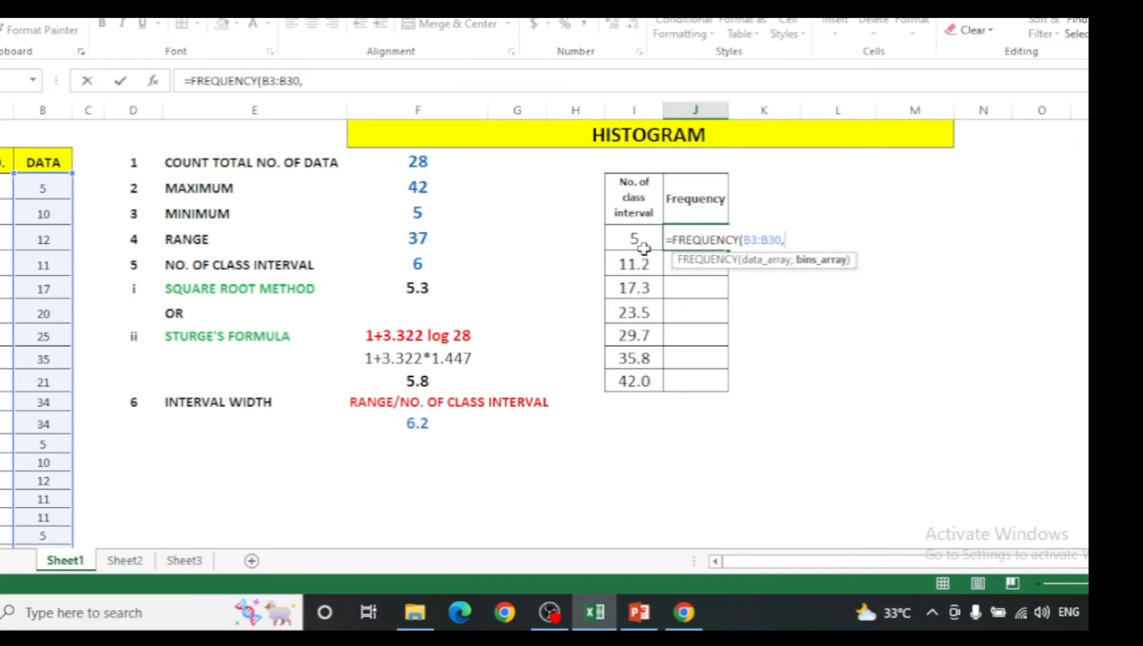
# Complete the J5 frequency formula with the class intervals I5:I11 as the bins array.
pyautogui.moveTo(635, 243); pyautogui.dragTo(635, 264)
pyautogui.hotkey('shift', 'Down')
pyautogui.hotkey('shift', 'Down')
pyautogui.hotkey('shift', 'Down')
pyautogui.hotkey('shift', 'Down')
pyautogui.hotkey('shift', 'Down')
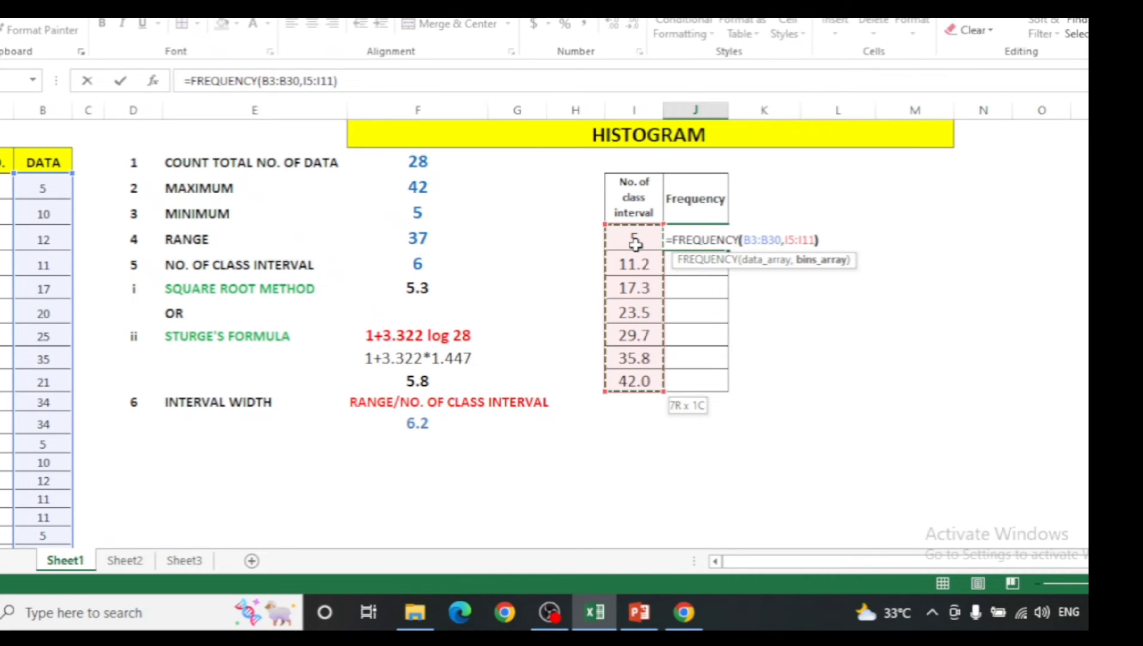
pyautogui.write(')')
pyautogui.press('Return')
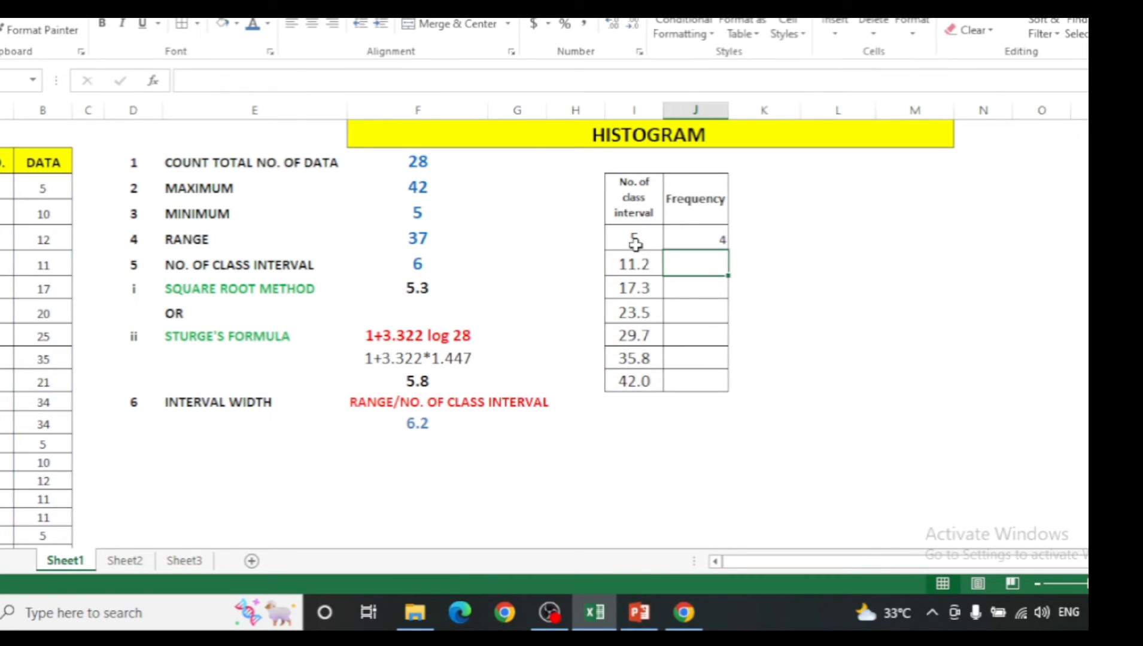
# Enter =FREQUENCY(B3:B30,I5:I11) as an array formula across J5:J11 and centre the frequency values.
pyautogui.click(698, 239)
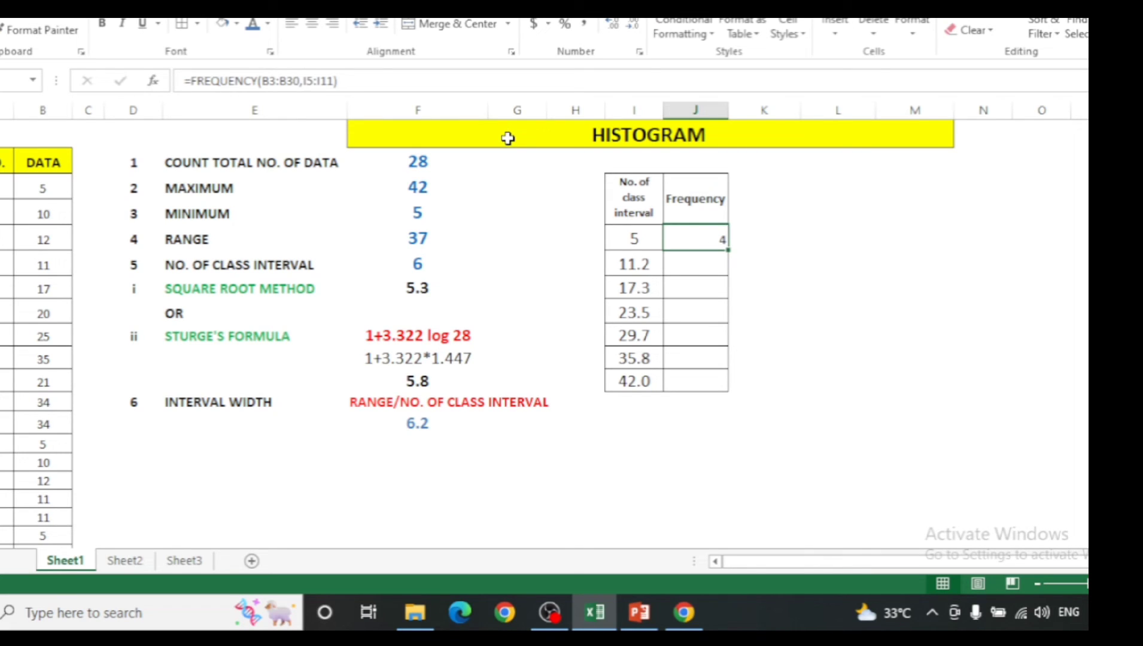
pyautogui.hotkey('shift', 'Down')
pyautogui.hotkey('shift', 'Down')
pyautogui.hotkey('shift', 'Down')
pyautogui.hotkey('shift', 'Down')
pyautogui.hotkey('shift', 'Down')
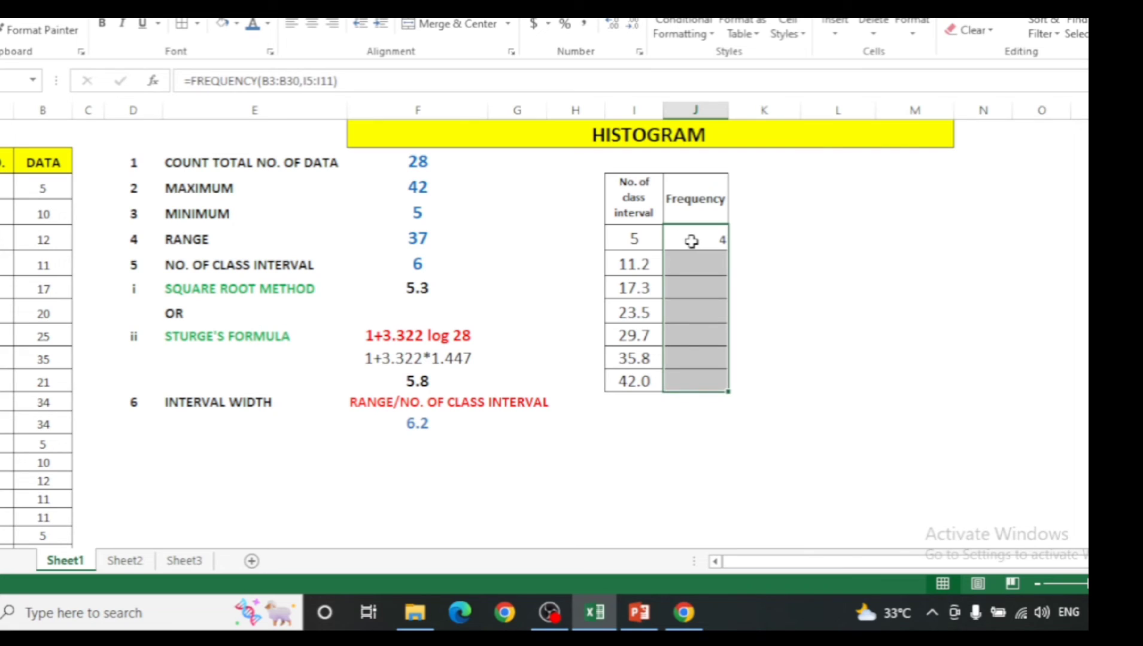
pyautogui.click(346, 83)
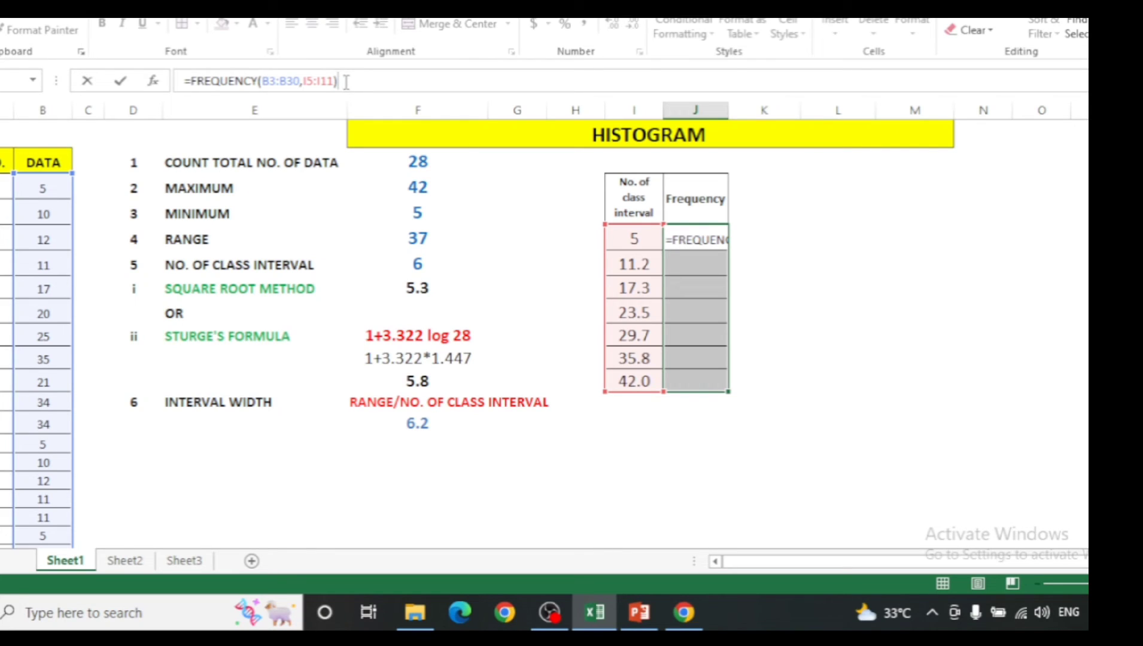
pyautogui.hotkey('ctrl', 'shift', 'Return')
pyautogui.hotkey('ctrl', 'shift', 'Return')
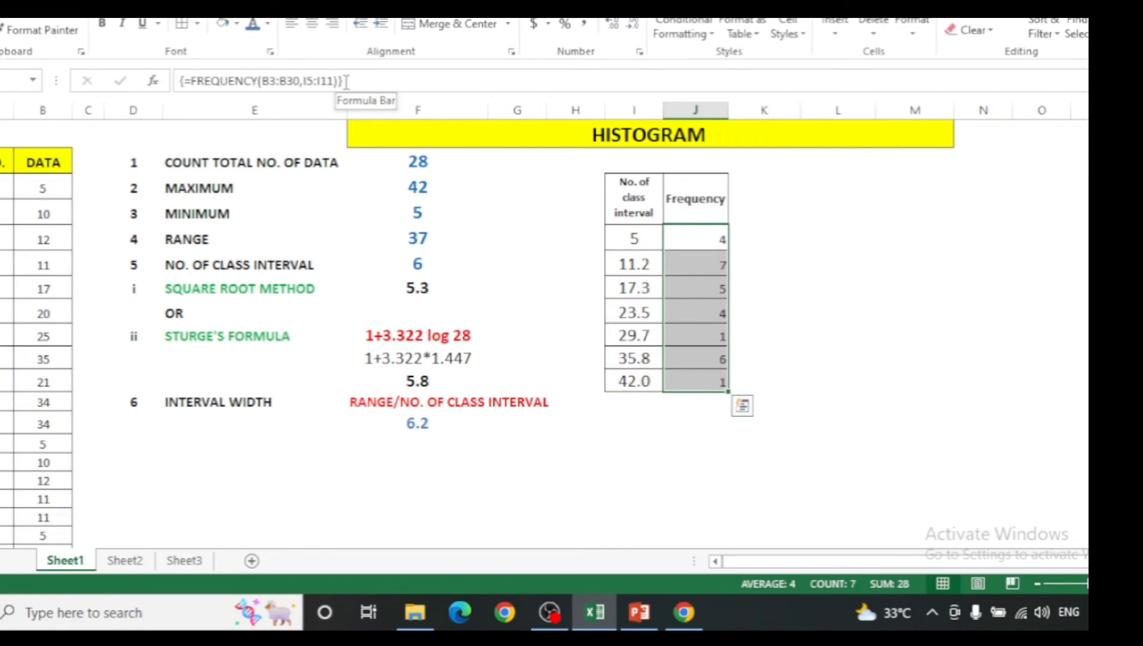
pyautogui.click(317, 27)
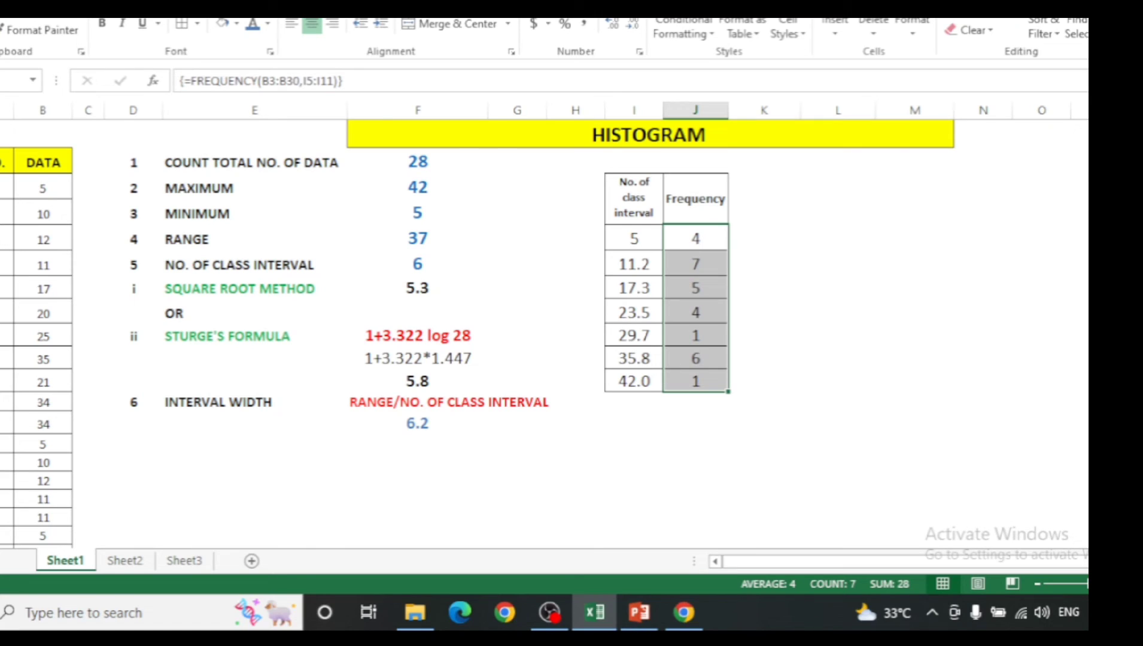
pyautogui.click(847, 280)
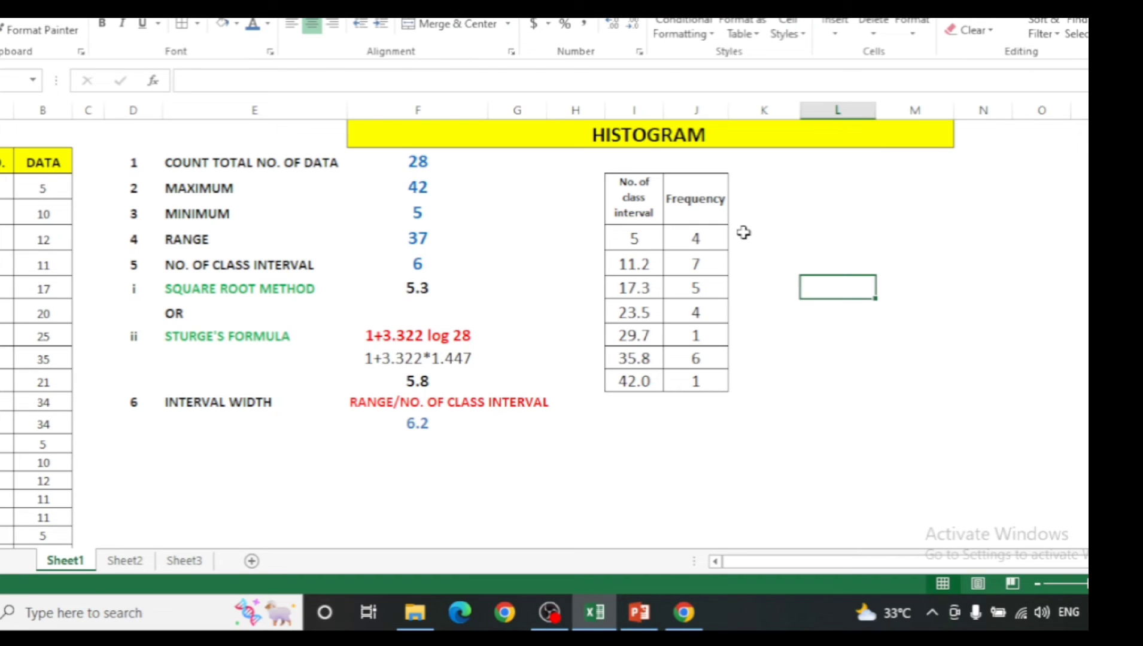
# Insert a 2-D clustered column chart of the frequencies in J5:J11 and place it beside the frequency table.
pyautogui.click(589, 195)
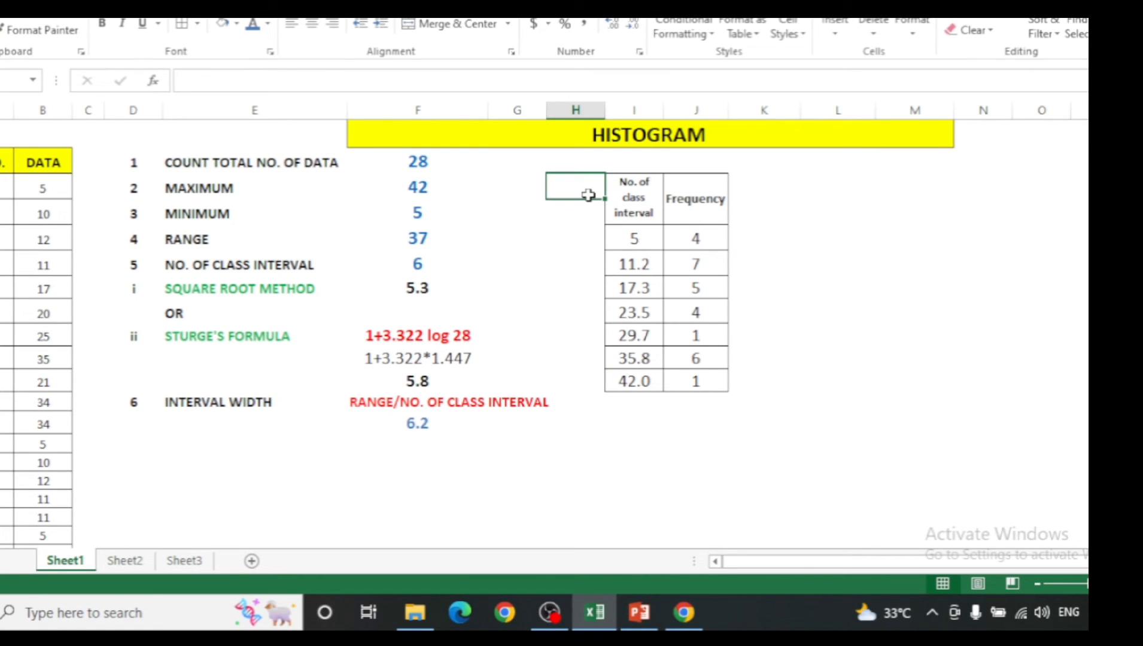
pyautogui.press('Right')
pyautogui.press('Right')
pyautogui.press('Right')
pyautogui.press('Right')
pyautogui.press('Right')
pyautogui.press('Right')
pyautogui.press('Right')
pyautogui.press('Right')
pyautogui.press('Right')
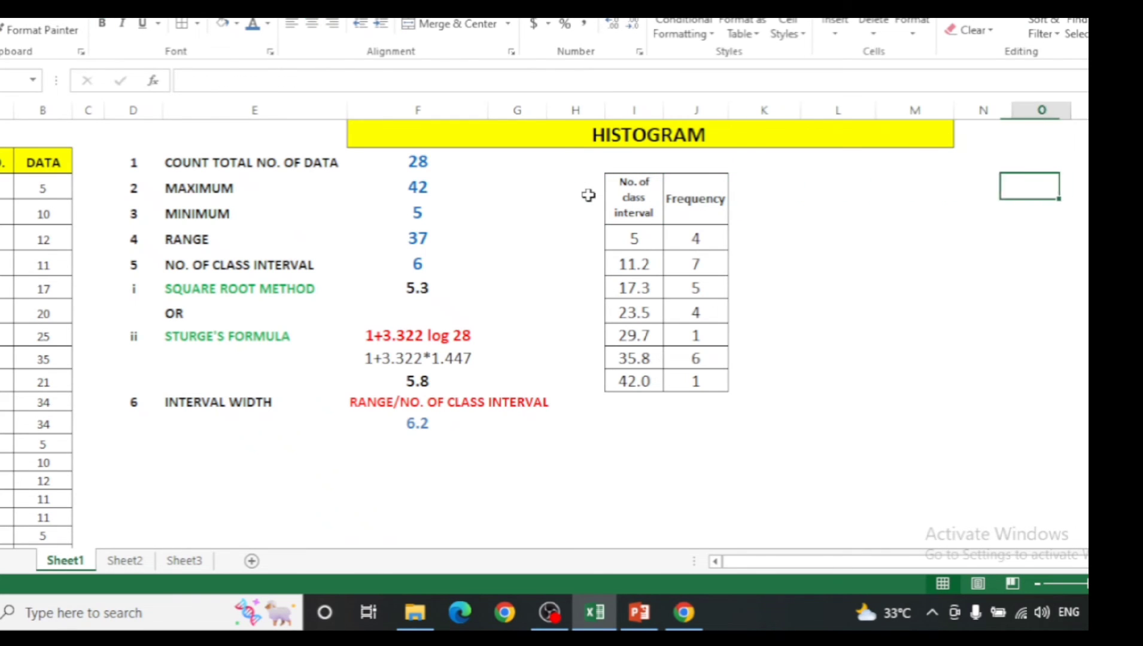
pyautogui.press('Right')
pyautogui.press('Right')
pyautogui.press('Right')
pyautogui.press('Right')
pyautogui.press('Right')
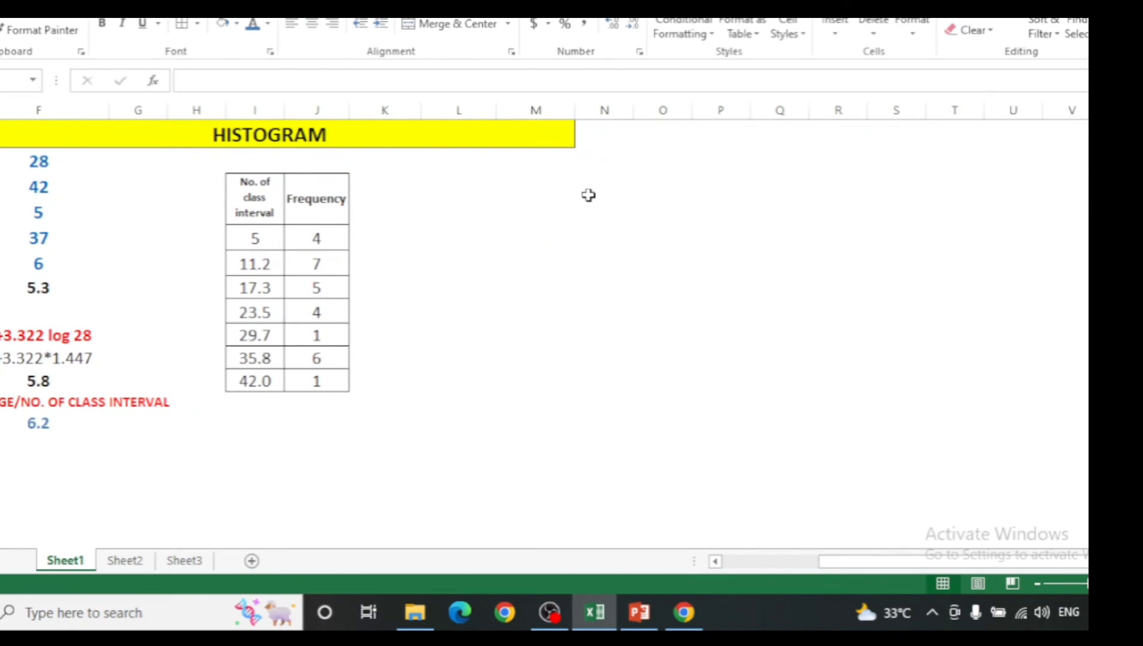
pyautogui.press('Right')
pyautogui.press('Right')
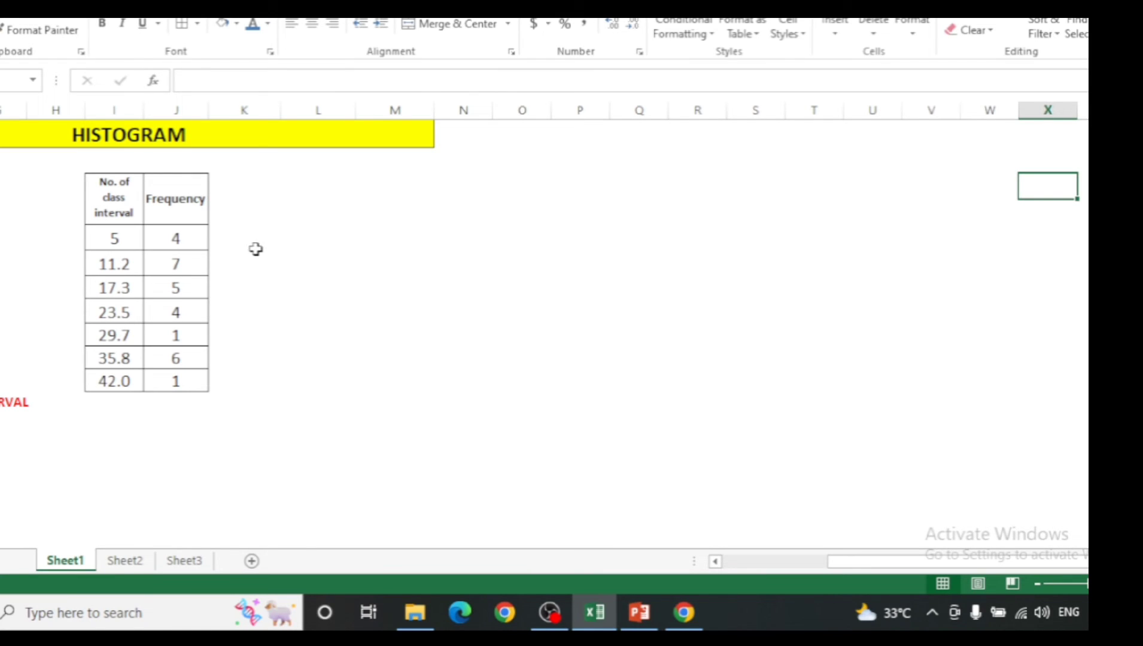
pyautogui.click(187, 237)
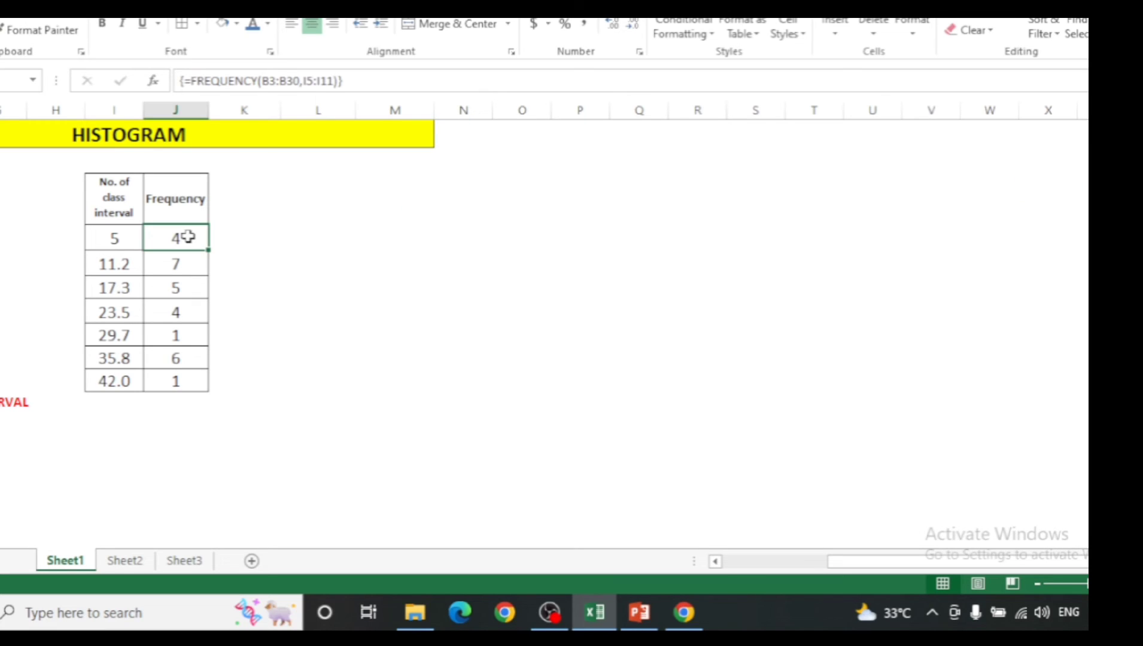
pyautogui.hotkey('shift', 'Down')
pyautogui.hotkey('shift', 'Down')
pyautogui.hotkey('shift', 'Down')
pyautogui.hotkey('shift', 'Down')
pyautogui.hotkey('shift', 'Down')
pyautogui.hotkey('shift', 'Down')
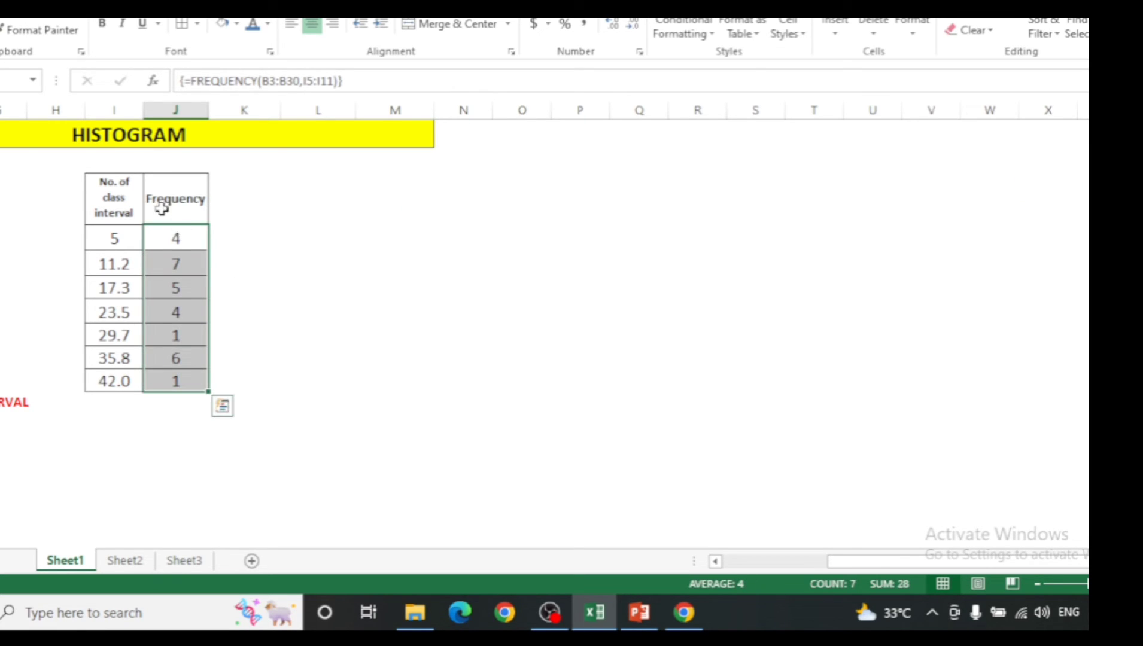
pyautogui.hotkey('alt', 'n')
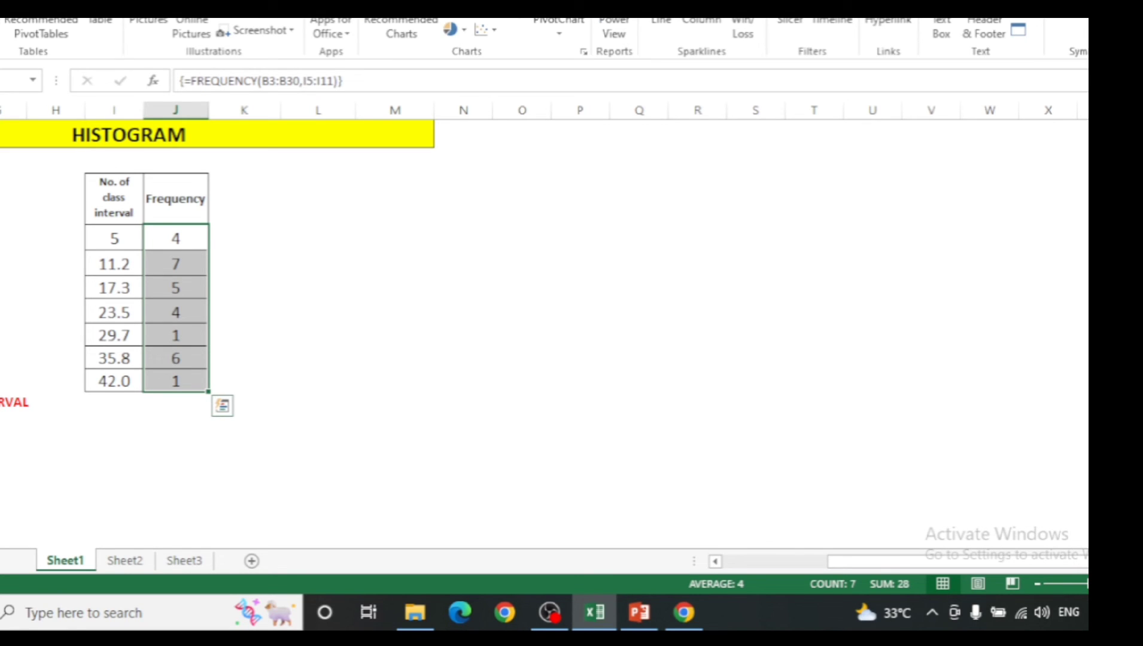
pyautogui.press('c')
pyautogui.press('1')
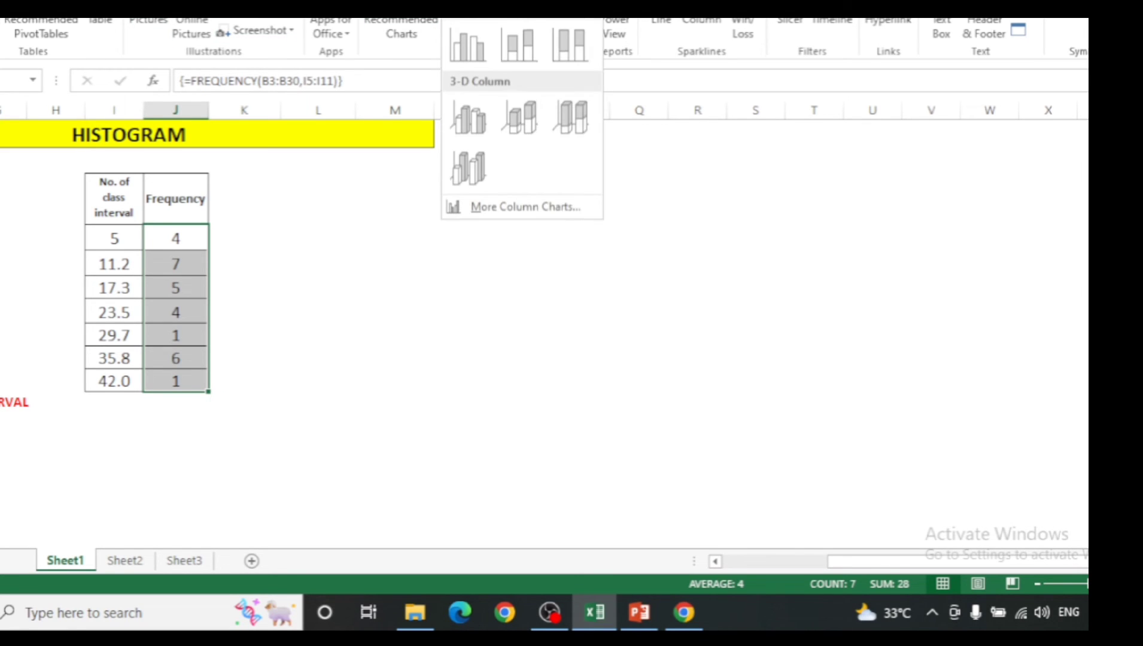
pyautogui.click(466, 43)
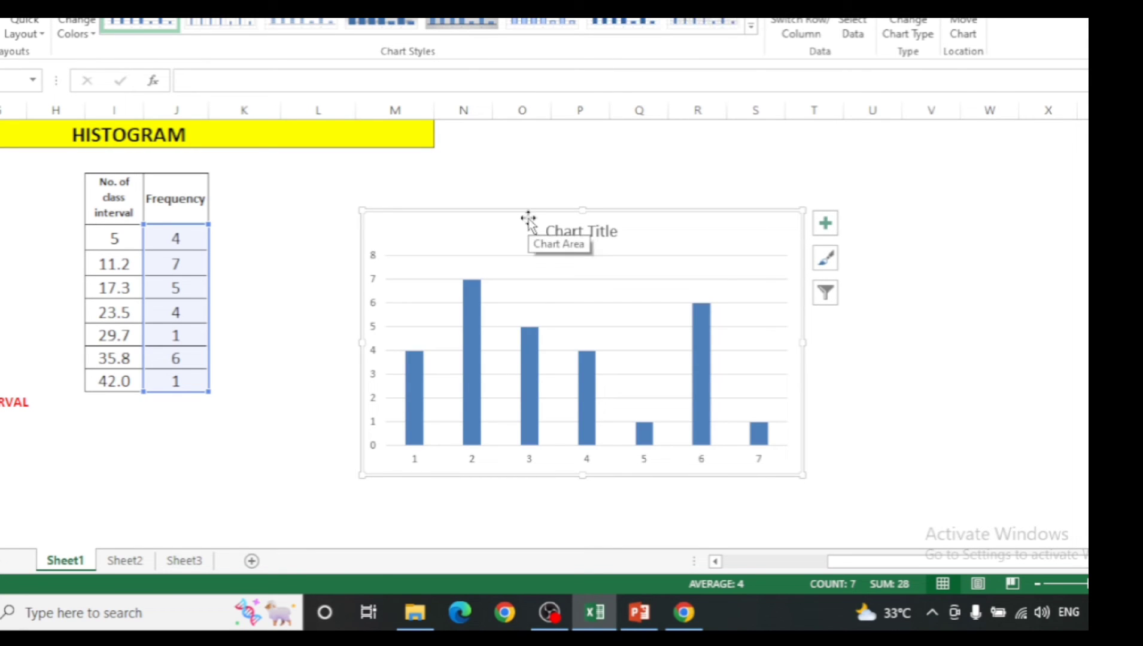
pyautogui.moveTo(528, 218); pyautogui.dragTo(485, 181)
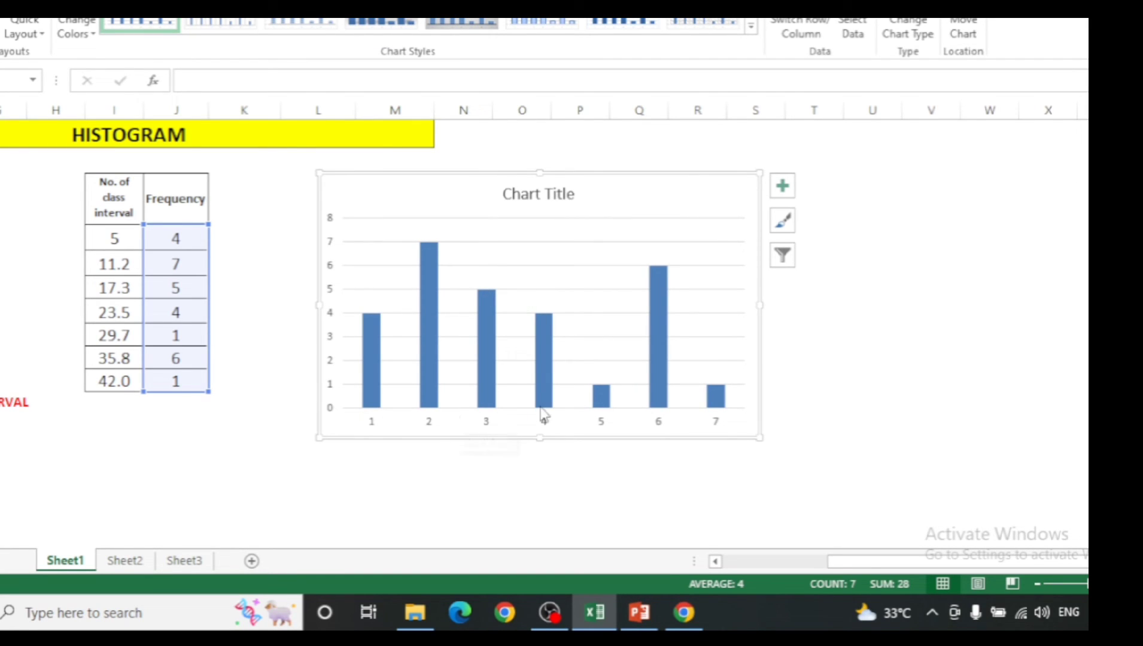
# Reduce the gap width of the frequency column series to its minimum so that the bars touch.
pyautogui.click(430, 400)
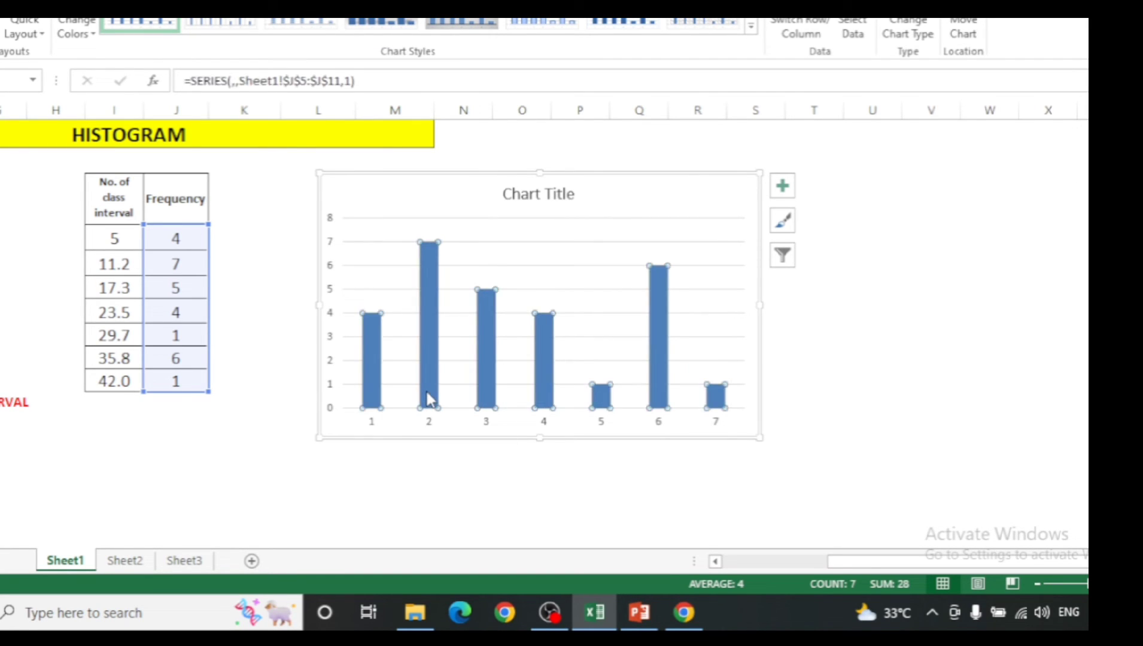
pyautogui.rightClick(429, 400)
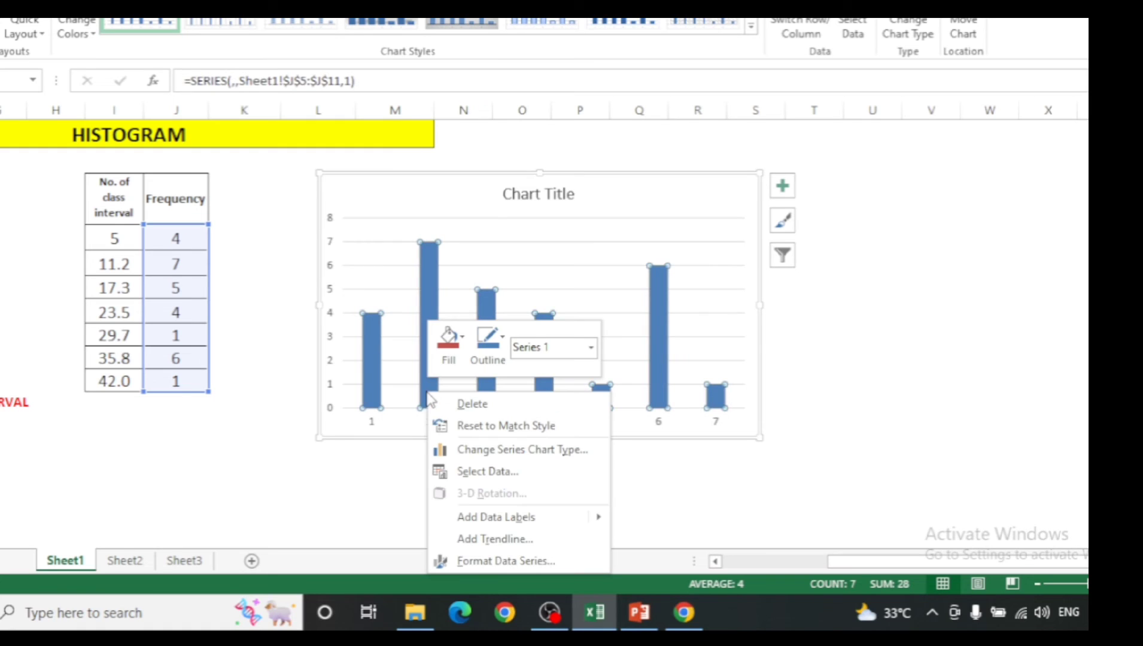
pyautogui.click(493, 568)
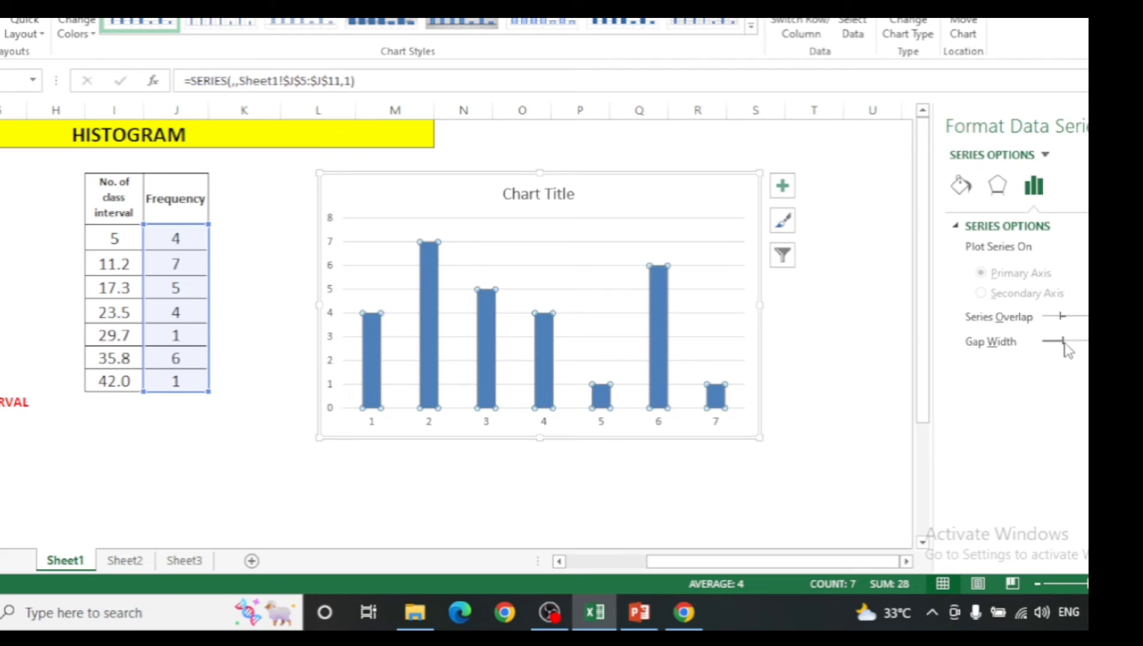
pyautogui.moveTo(1061, 341); pyautogui.dragTo(1042, 342)
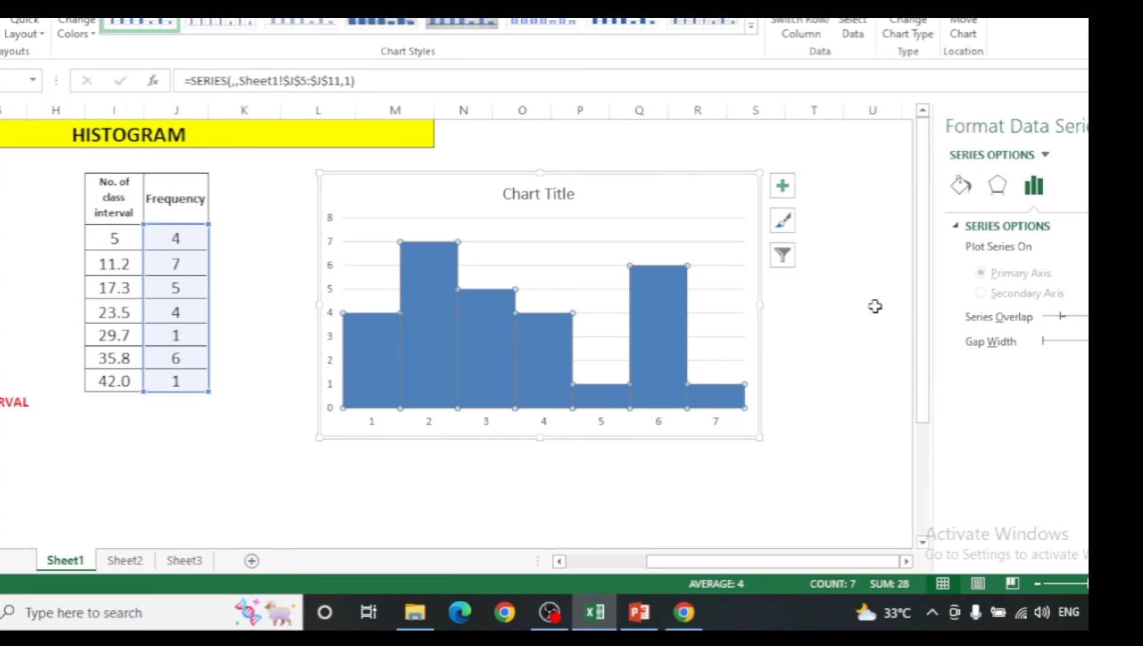
# Give the histogram bars a solid black border line and deselect the chart.
pyautogui.click(960, 191)
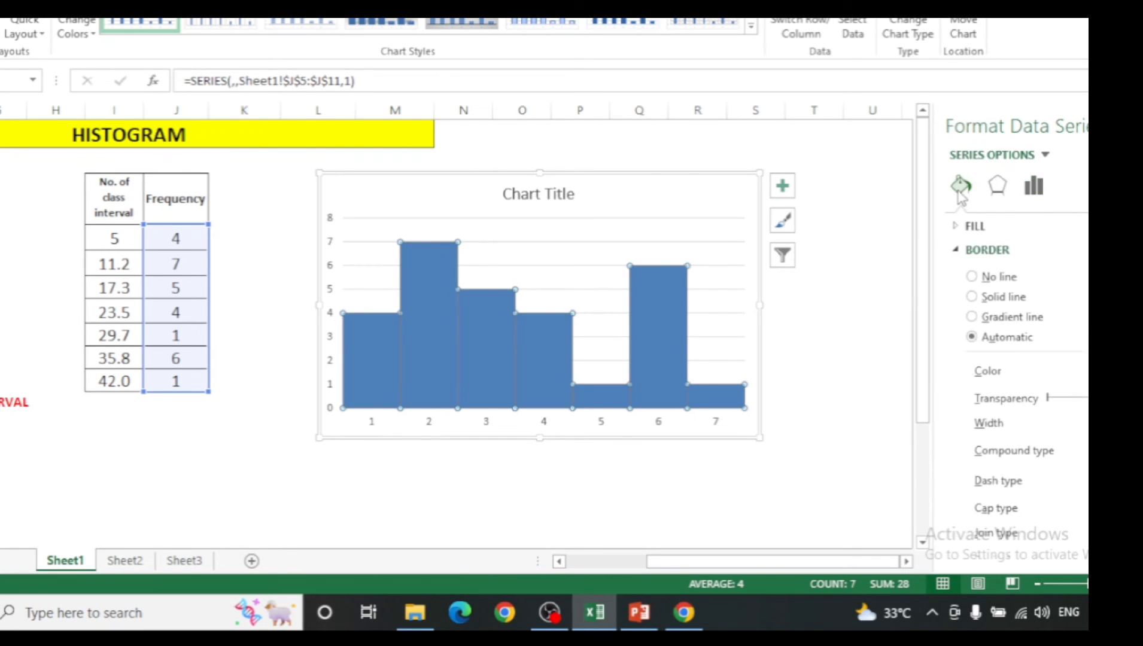
pyautogui.click(987, 299)
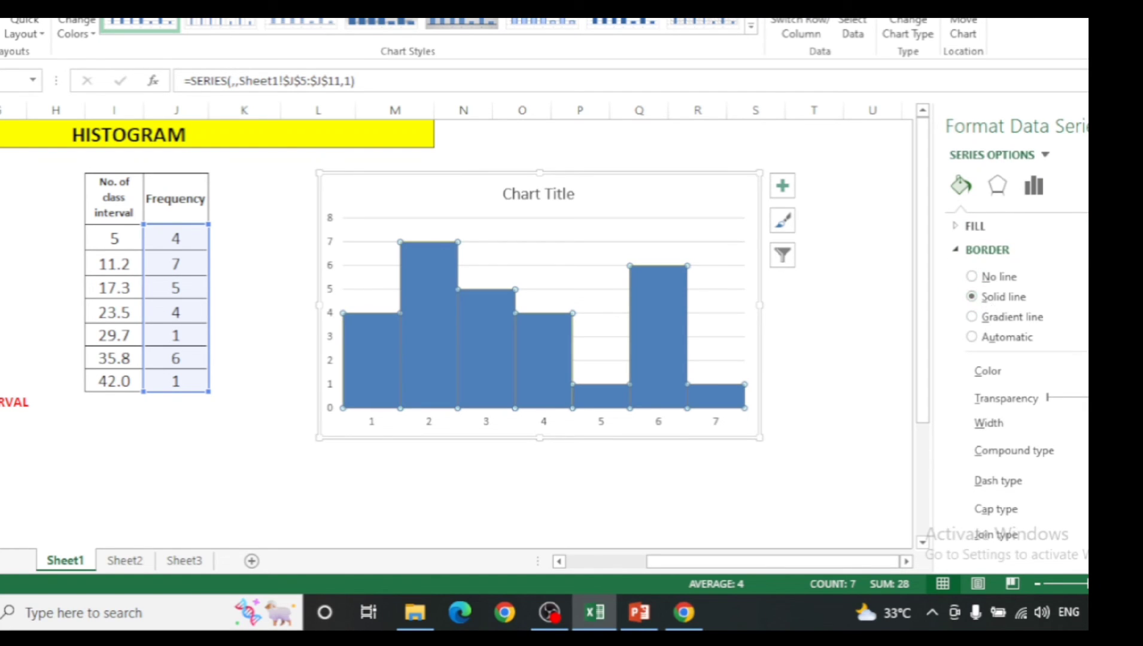
pyautogui.click(1080, 371)
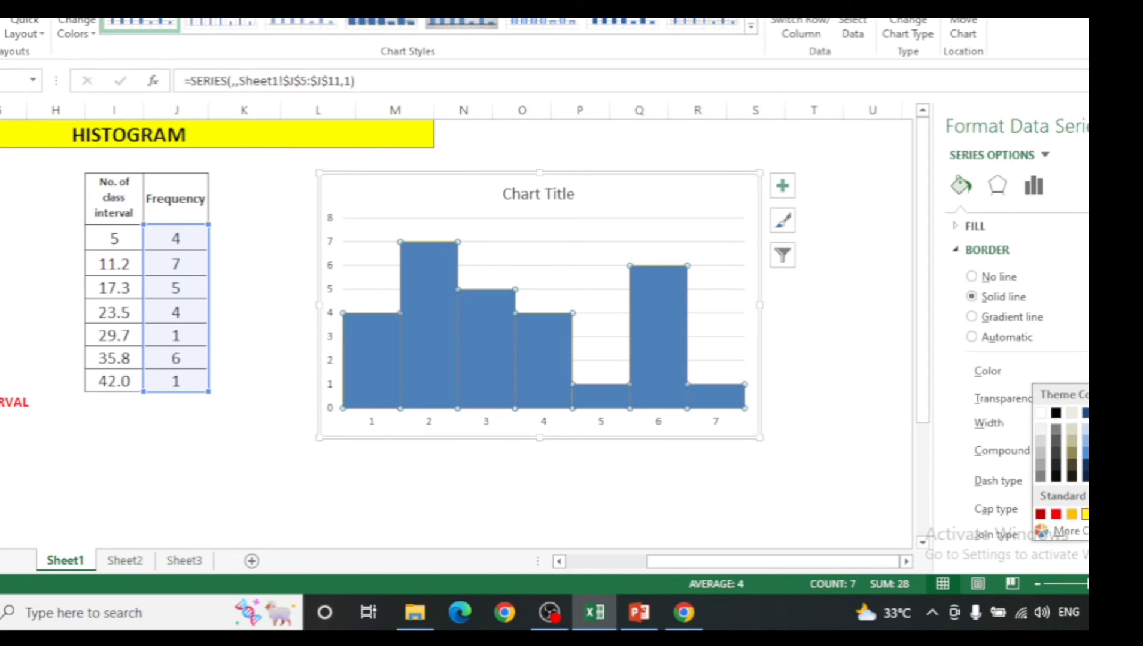
pyautogui.click(1057, 430)
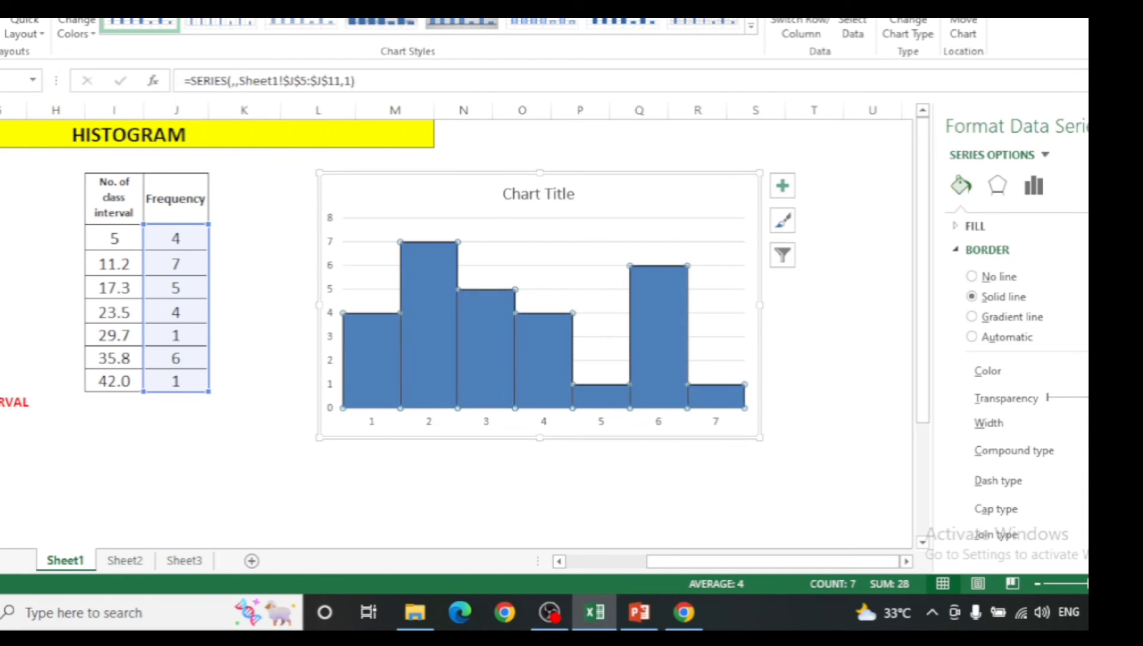
pyautogui.click(869, 356)
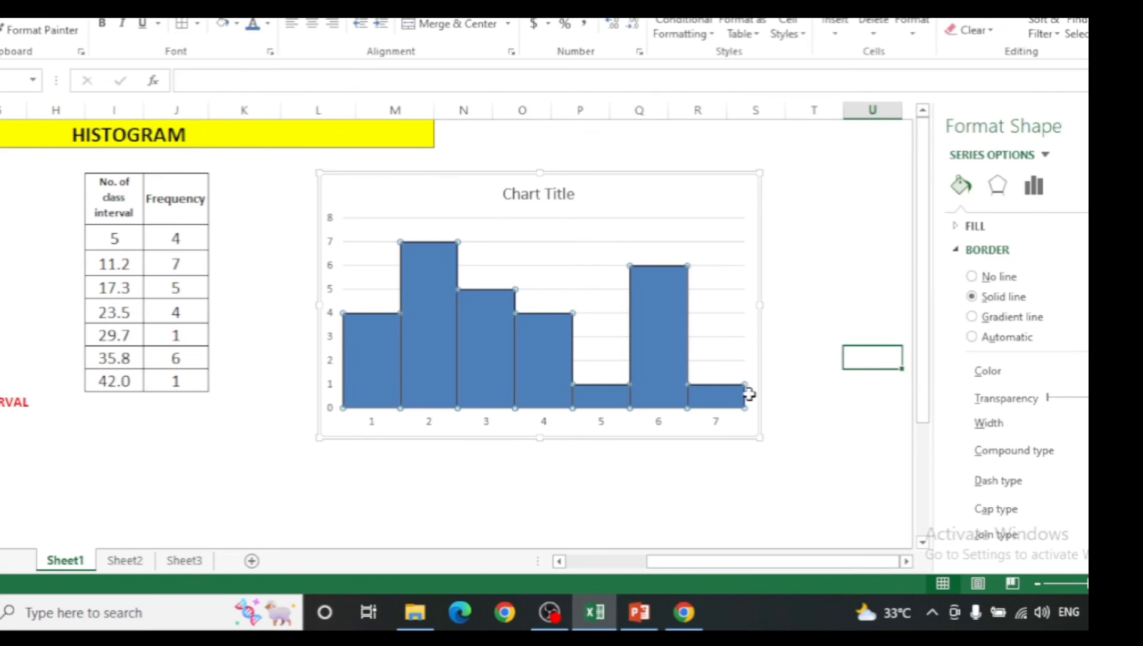
pyautogui.click(686, 471)
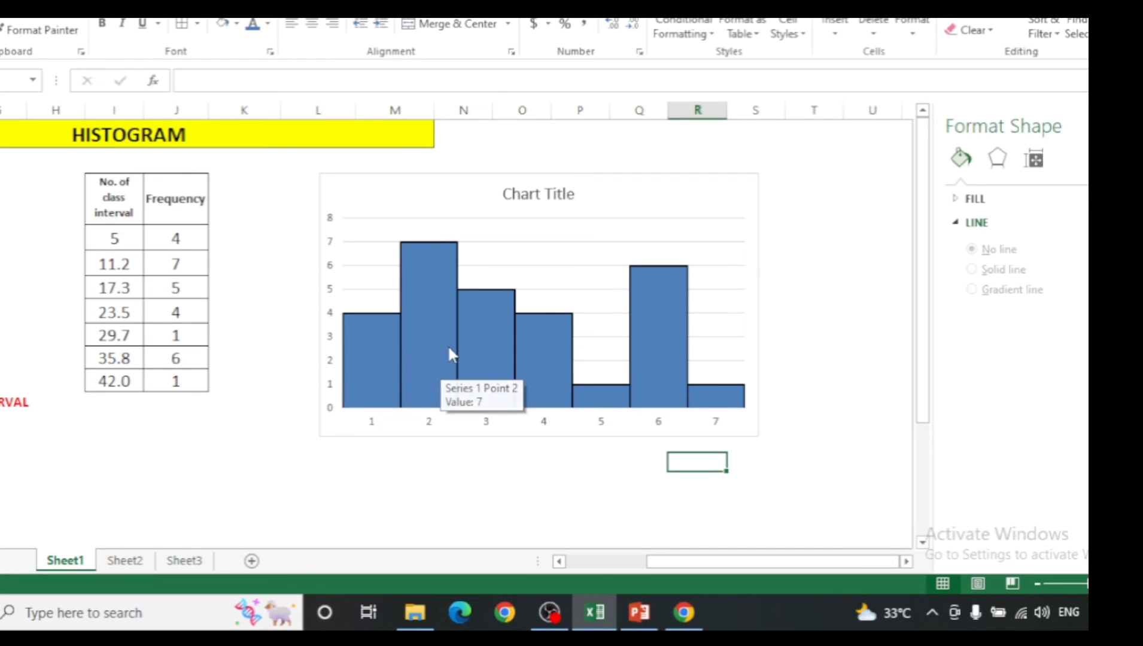
# Enlarge the histogram chart toward the frequency table and downward, keeping its upper edge in place.
pyautogui.moveTo(369, 389)
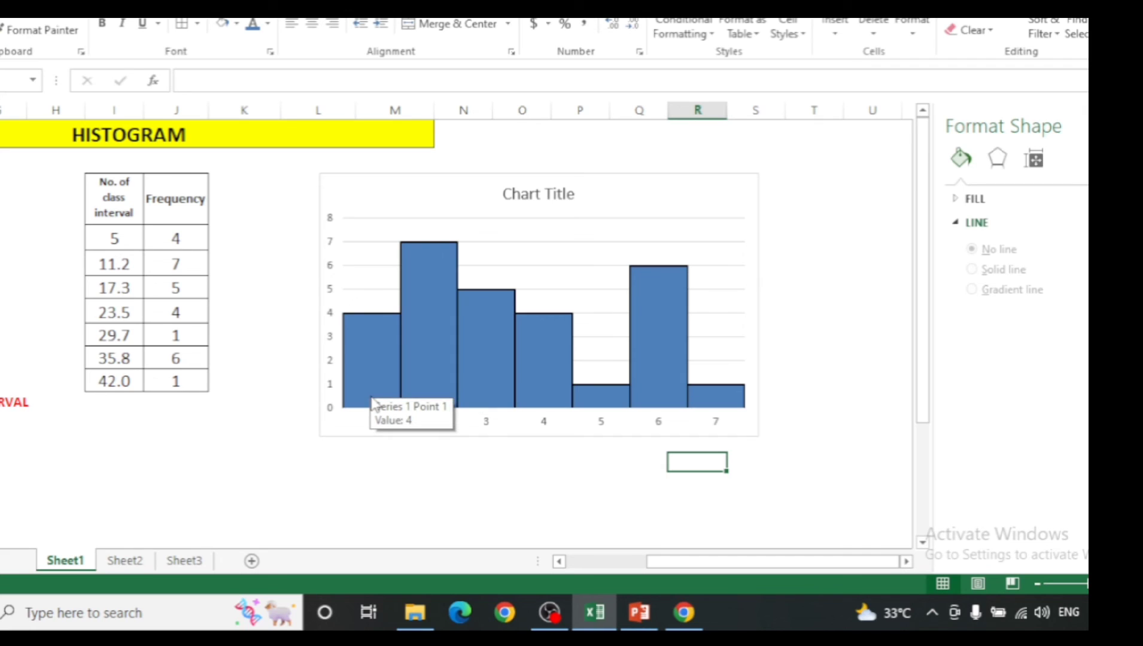
pyautogui.click(322, 428)
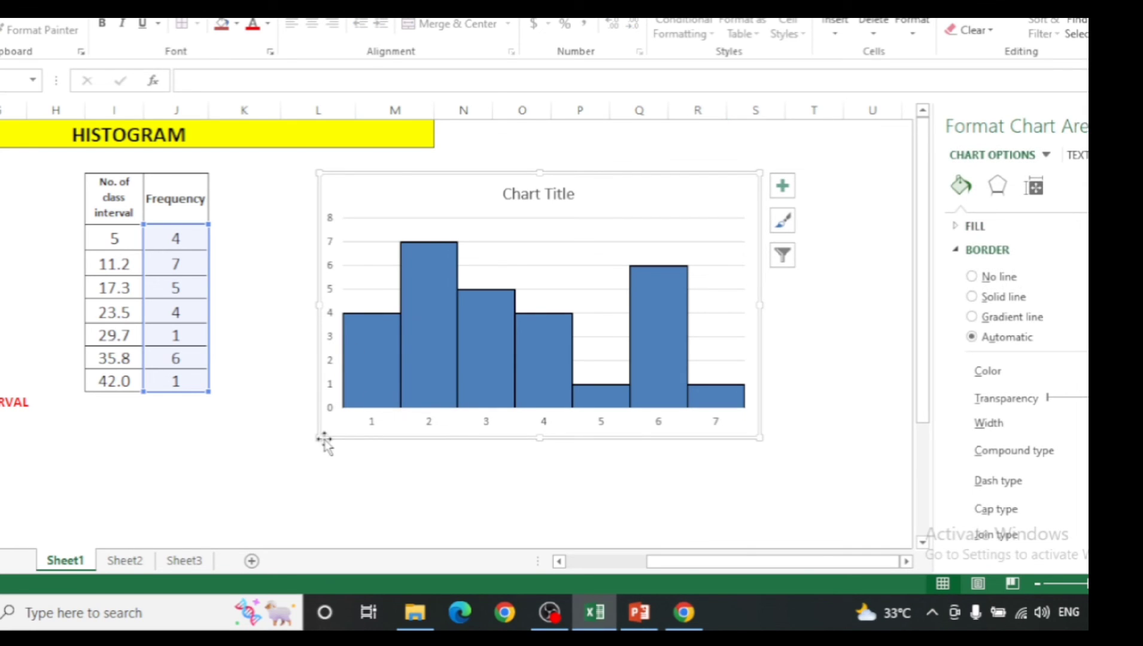
pyautogui.moveTo(321, 437); pyautogui.dragTo(259, 478)
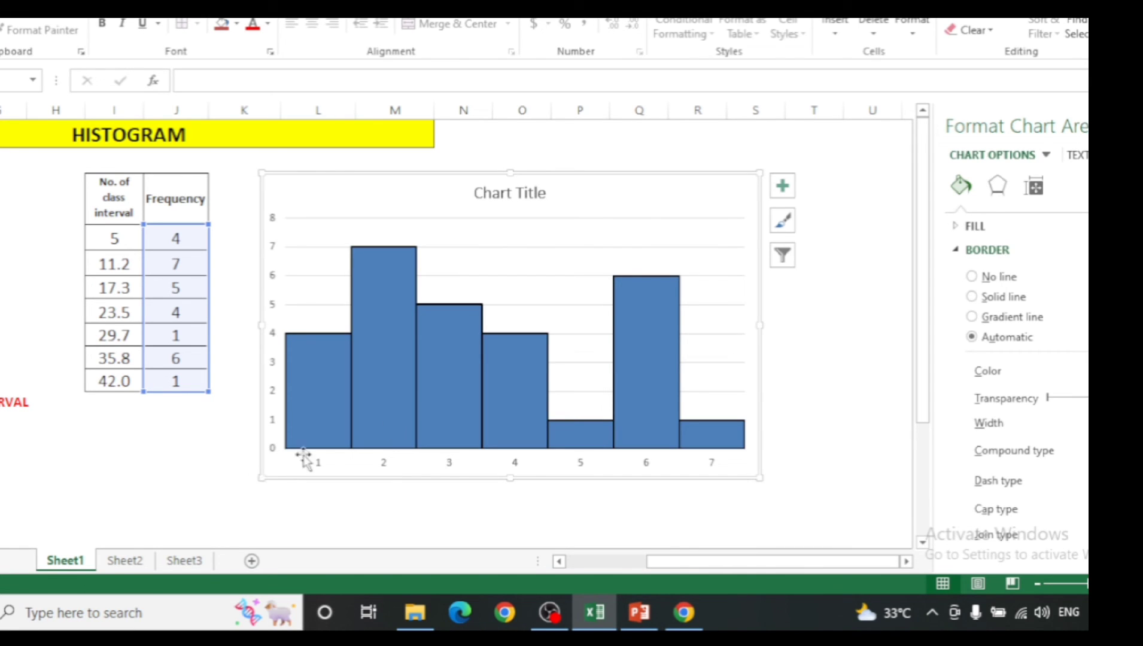
pyautogui.click(827, 357)
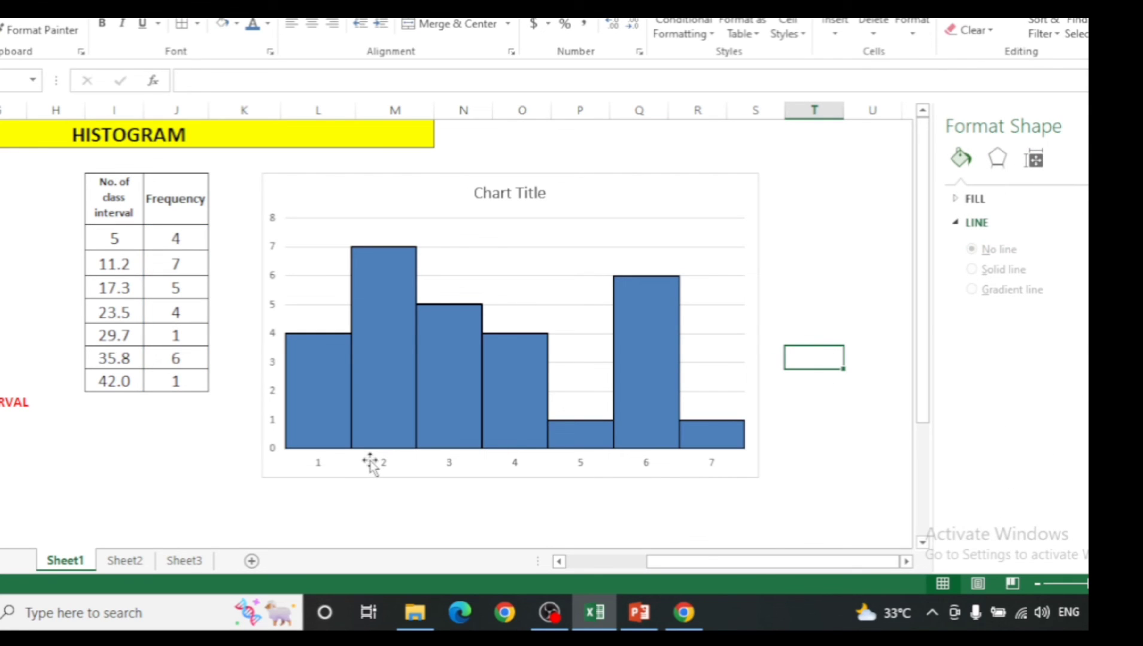
pyautogui.click(317, 470)
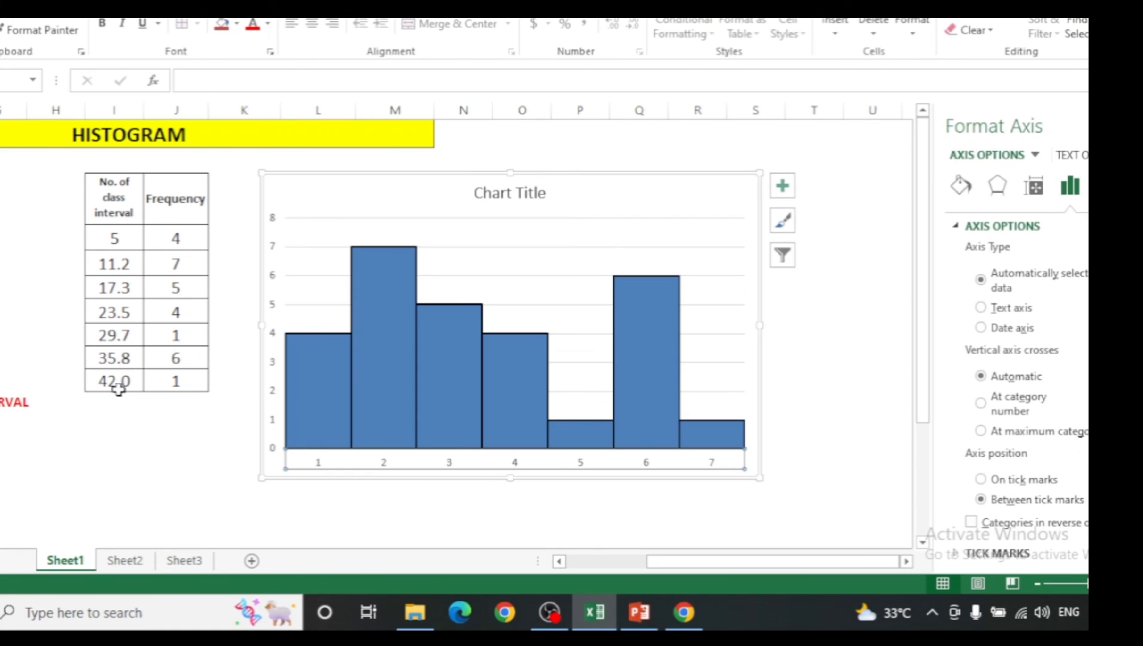
pyautogui.rightClick(331, 462)
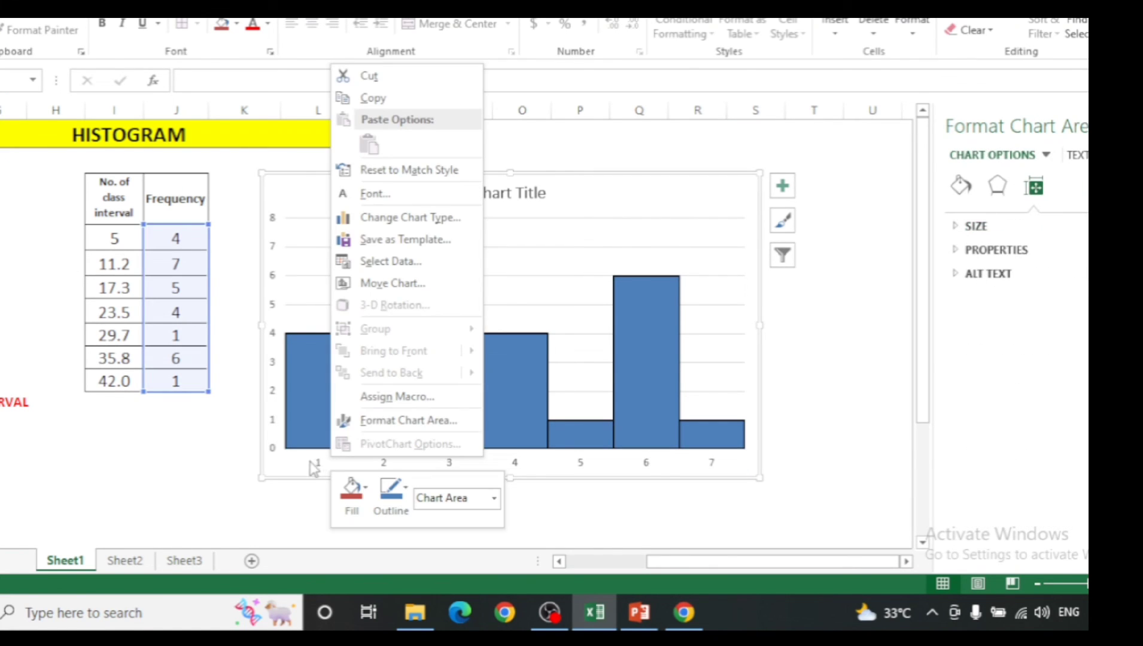
pyautogui.click(310, 467)
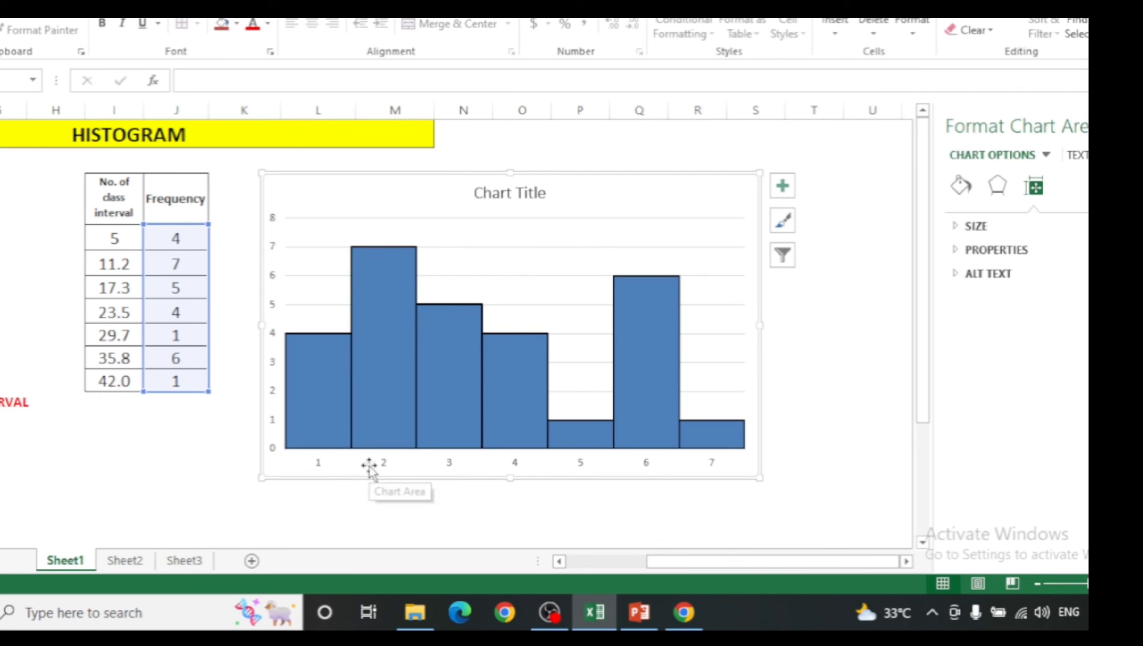
pyautogui.click(799, 389)
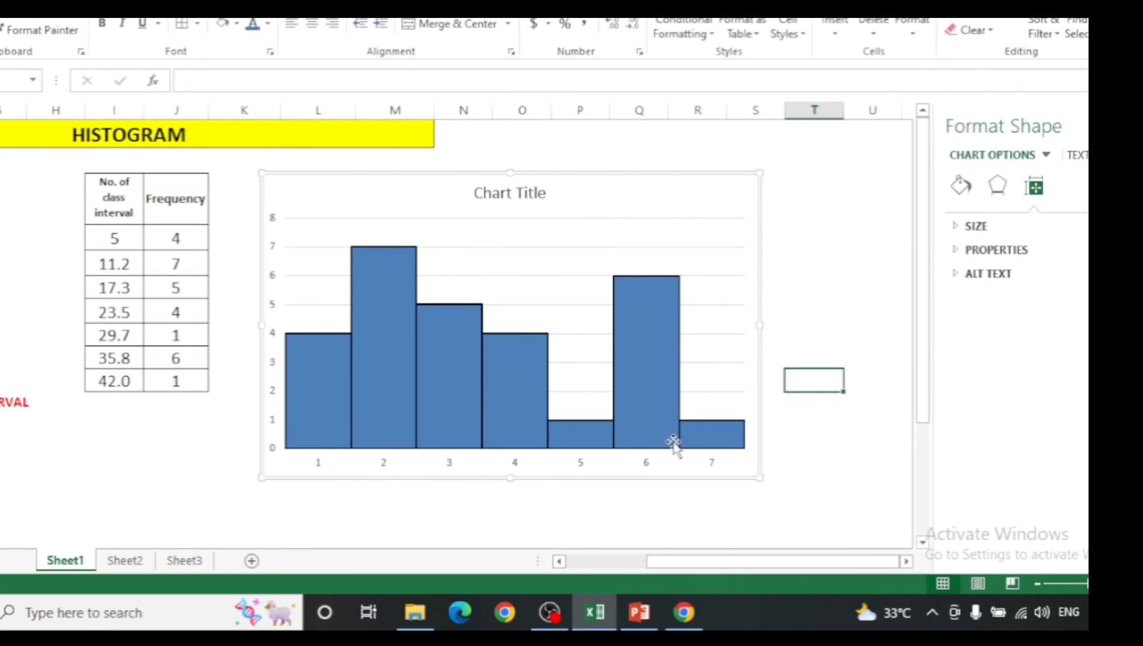
pyautogui.click(528, 467)
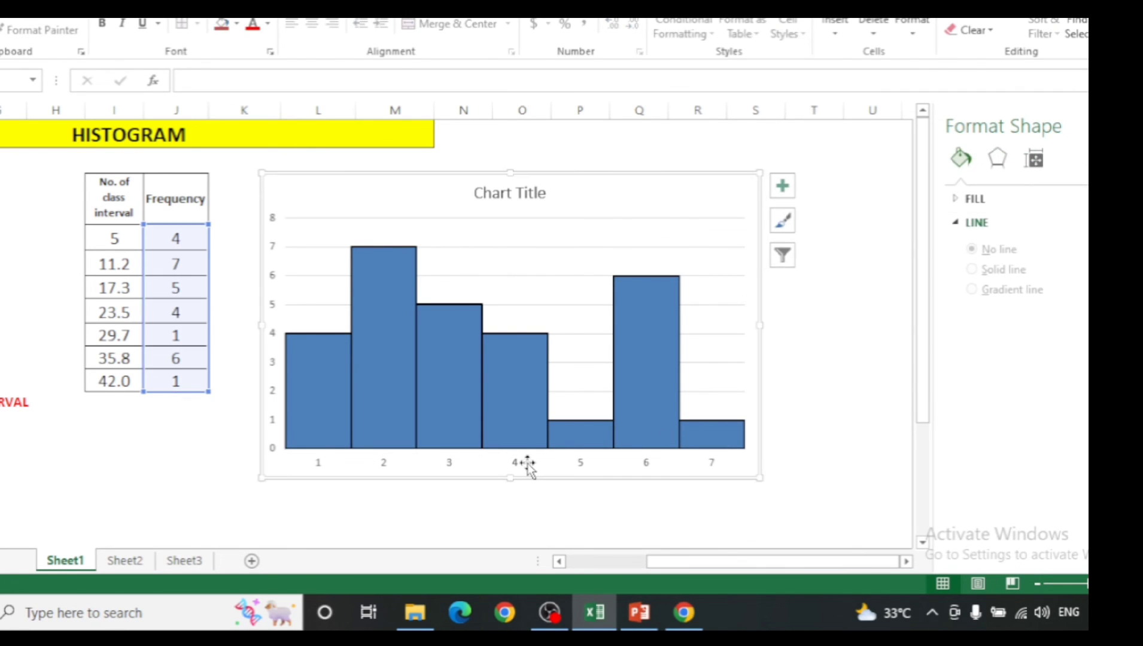
# Set the chart's horizontal axis labels to the class intervals in I5:I11 through the data source selection.
pyautogui.click(455, 464)
pyautogui.rightClick(455, 464)
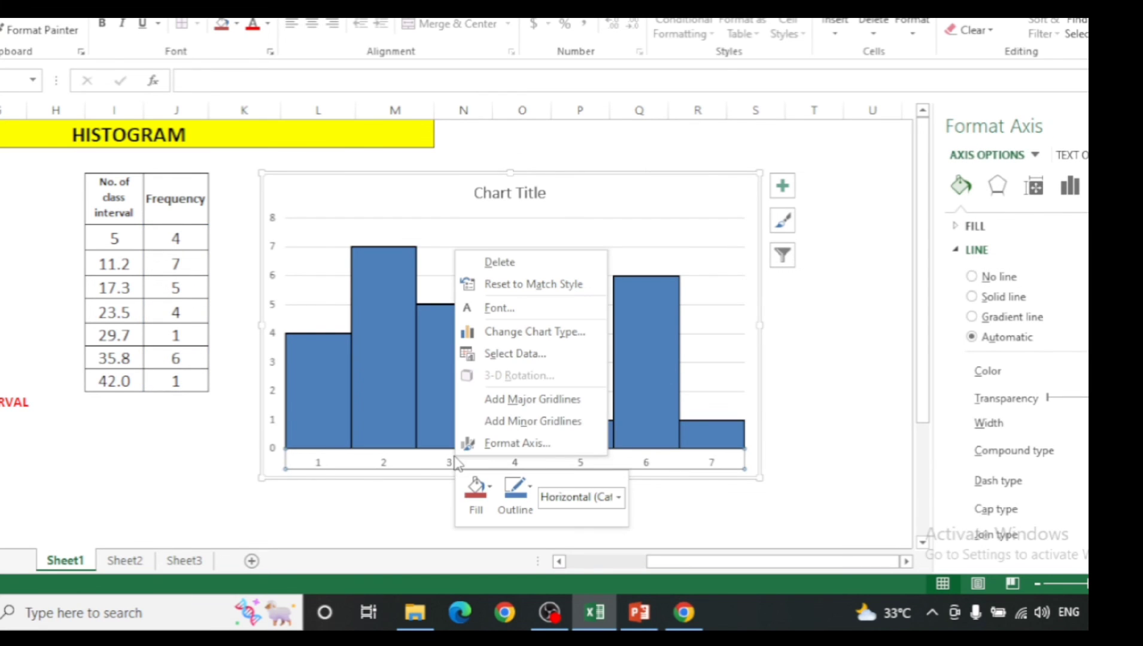
pyautogui.click(523, 354)
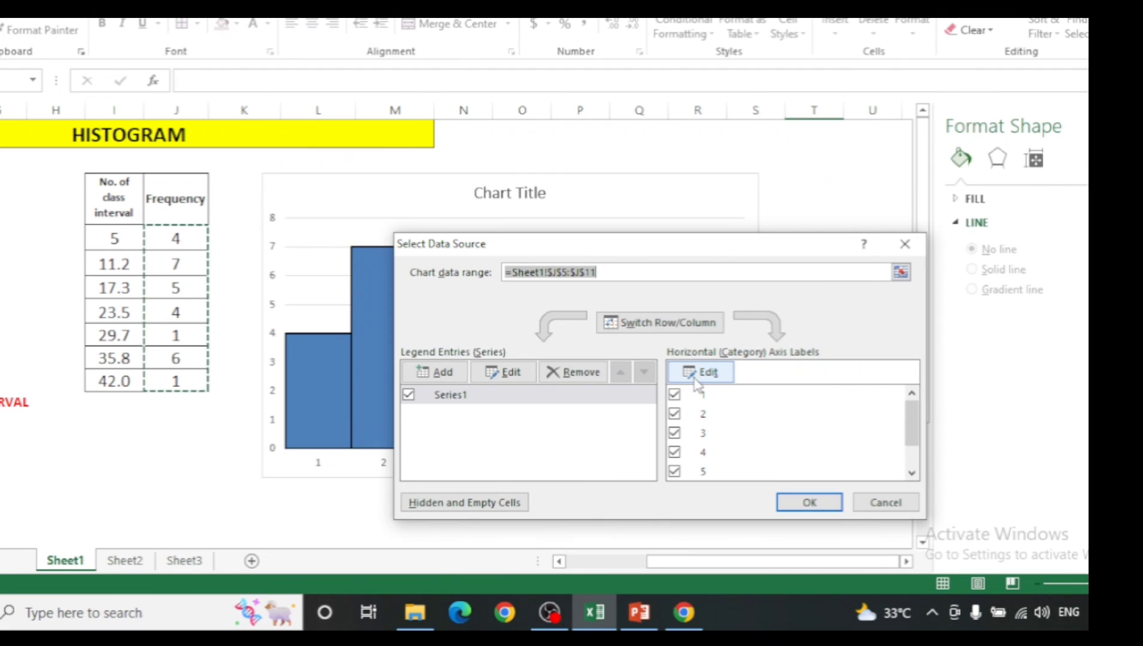
pyautogui.click(700, 373)
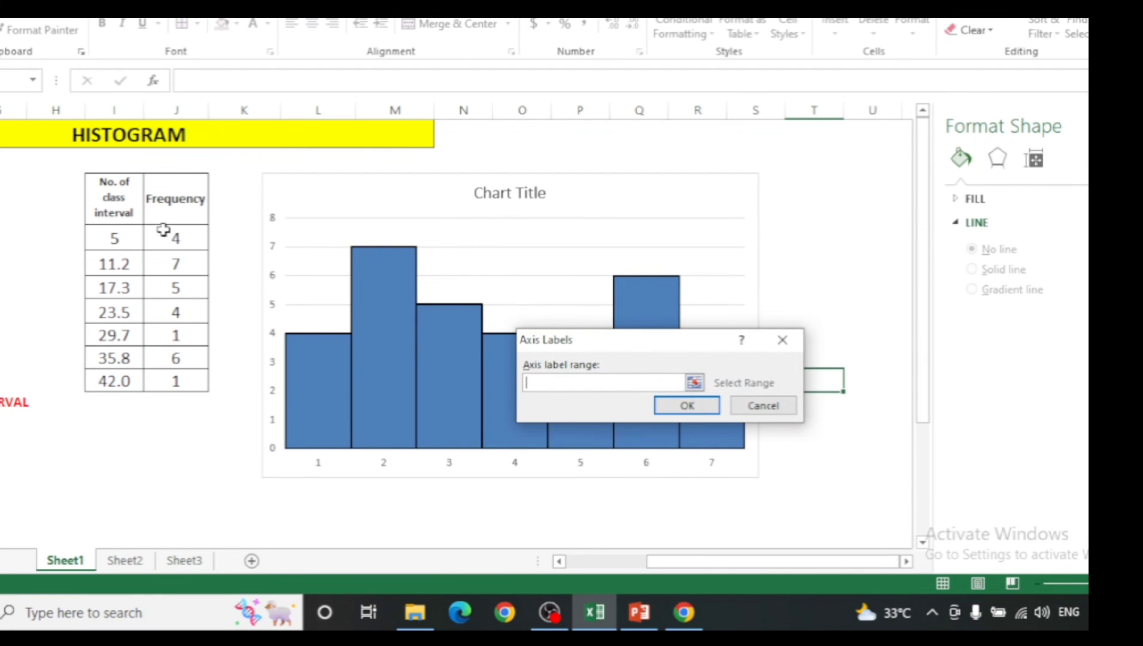
pyautogui.moveTo(113, 240); pyautogui.dragTo(107, 377)
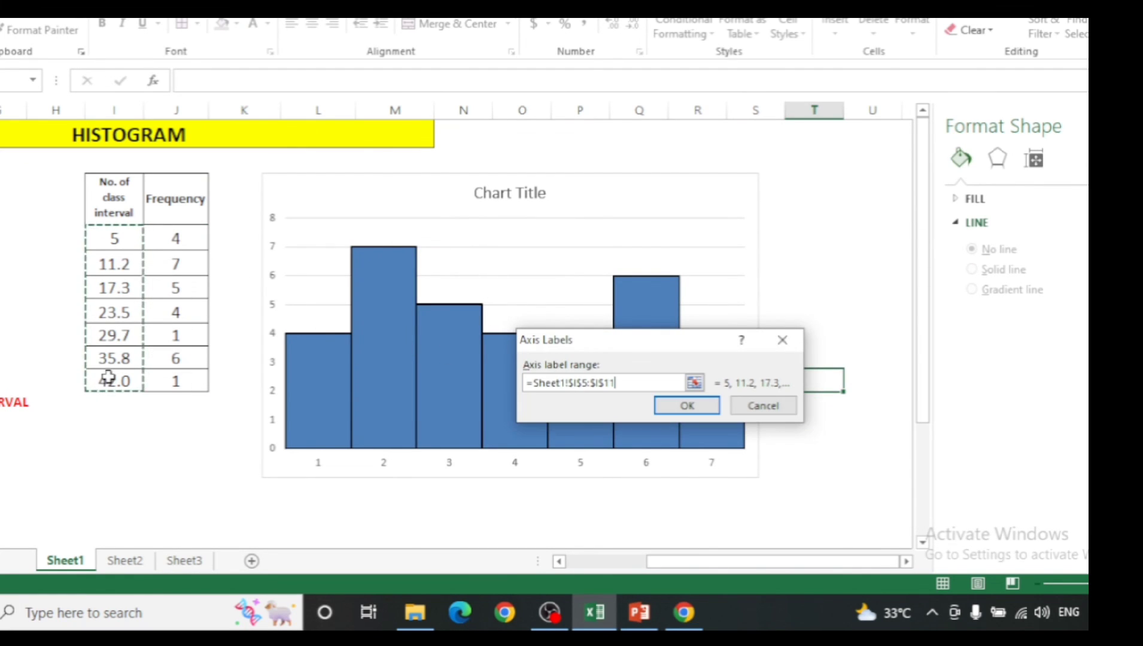
pyautogui.click(684, 408)
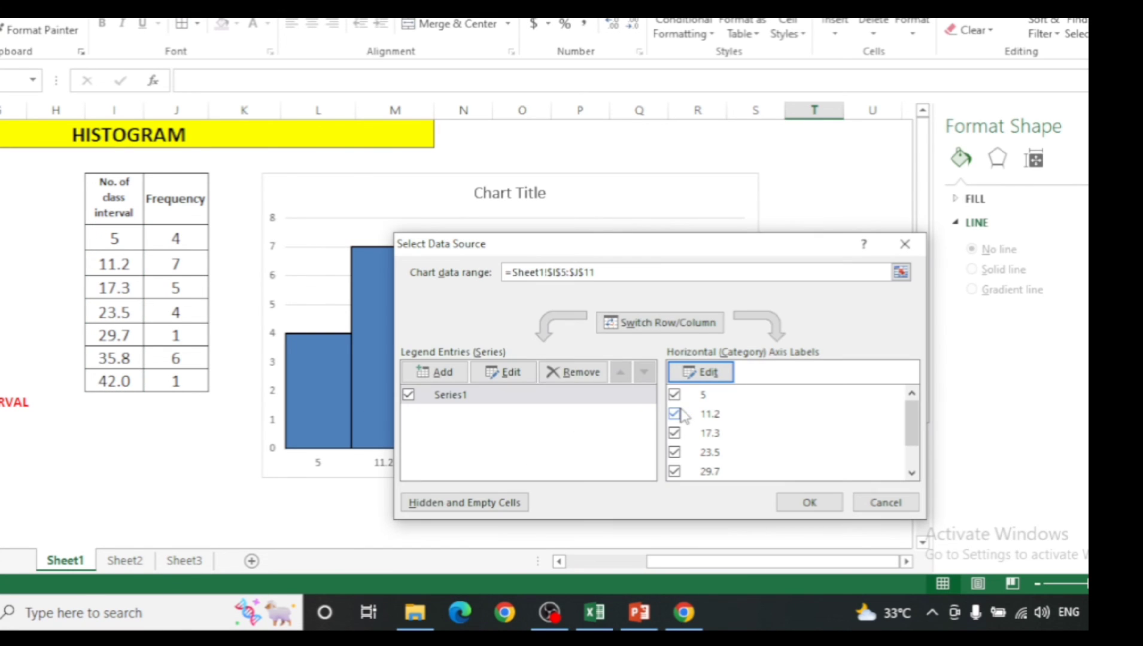
pyautogui.click(811, 510)
pyautogui.click(810, 502)
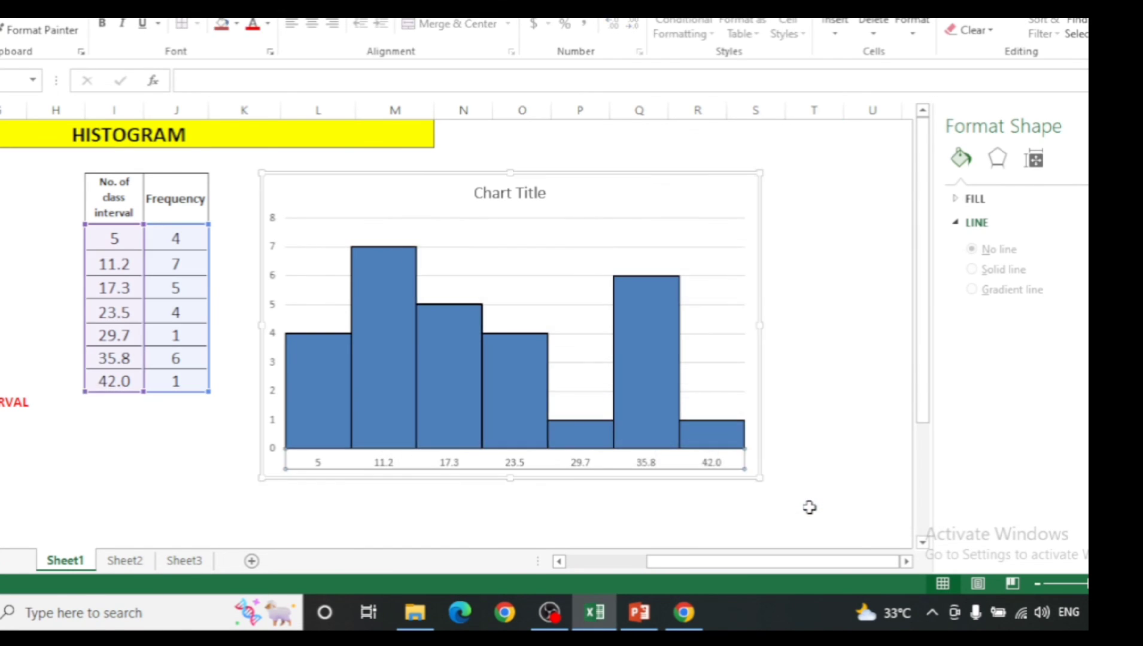
# Add data labels to the histogram bars and make the labels bold.
pyautogui.click(475, 445)
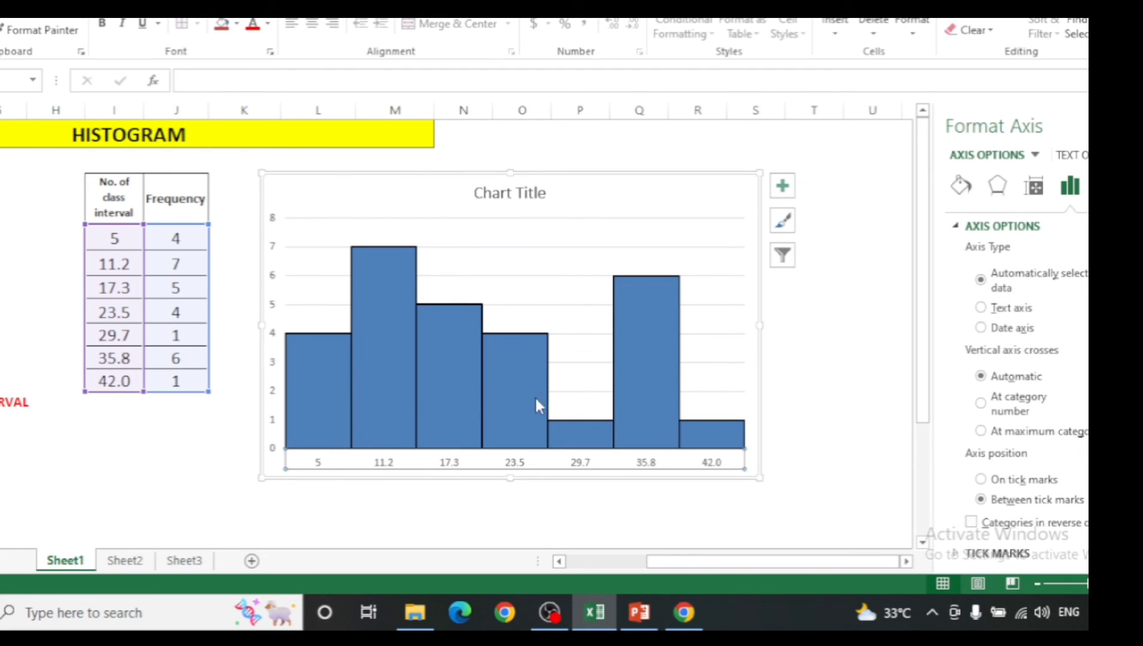
pyautogui.moveTo(732, 449)
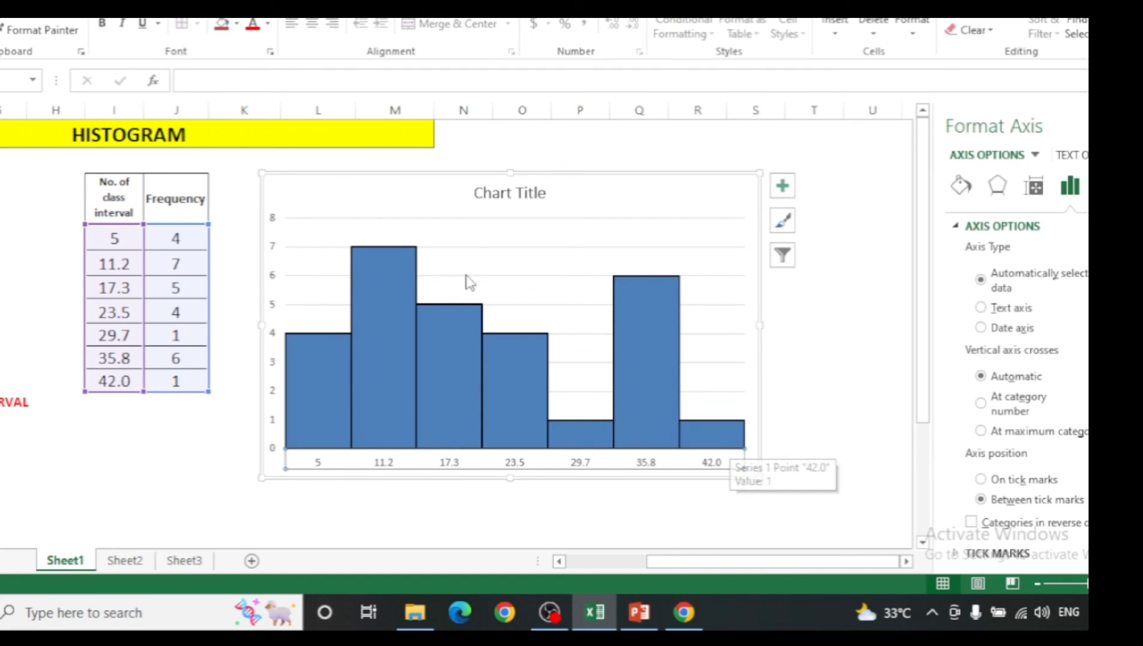
pyautogui.moveTo(417, 271)
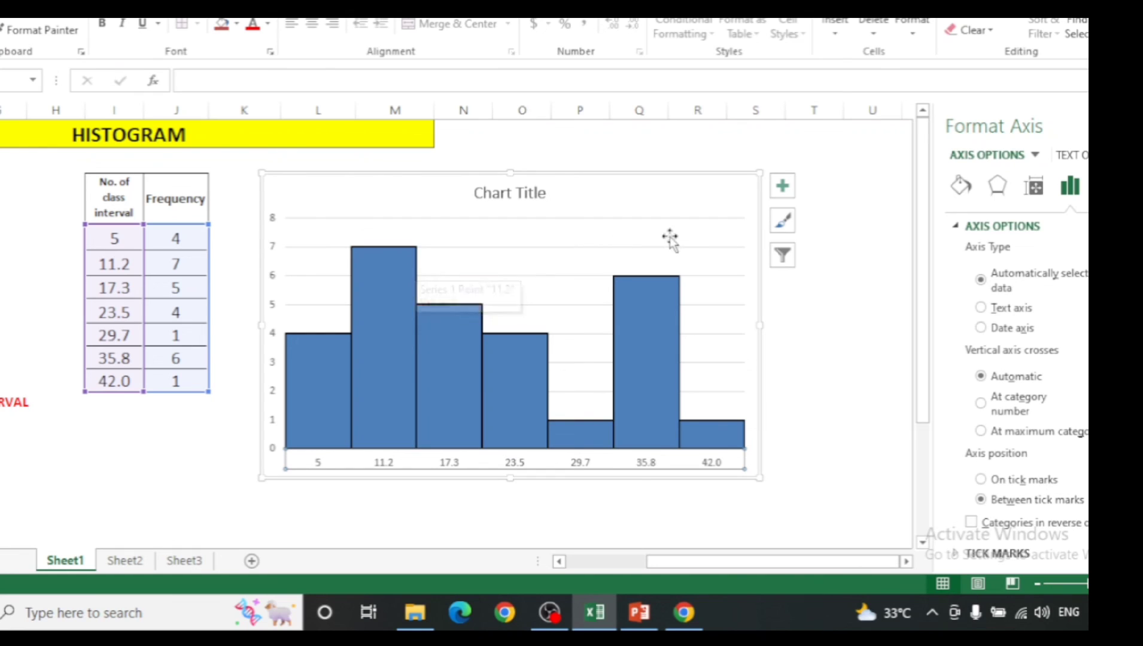
pyautogui.click(782, 188)
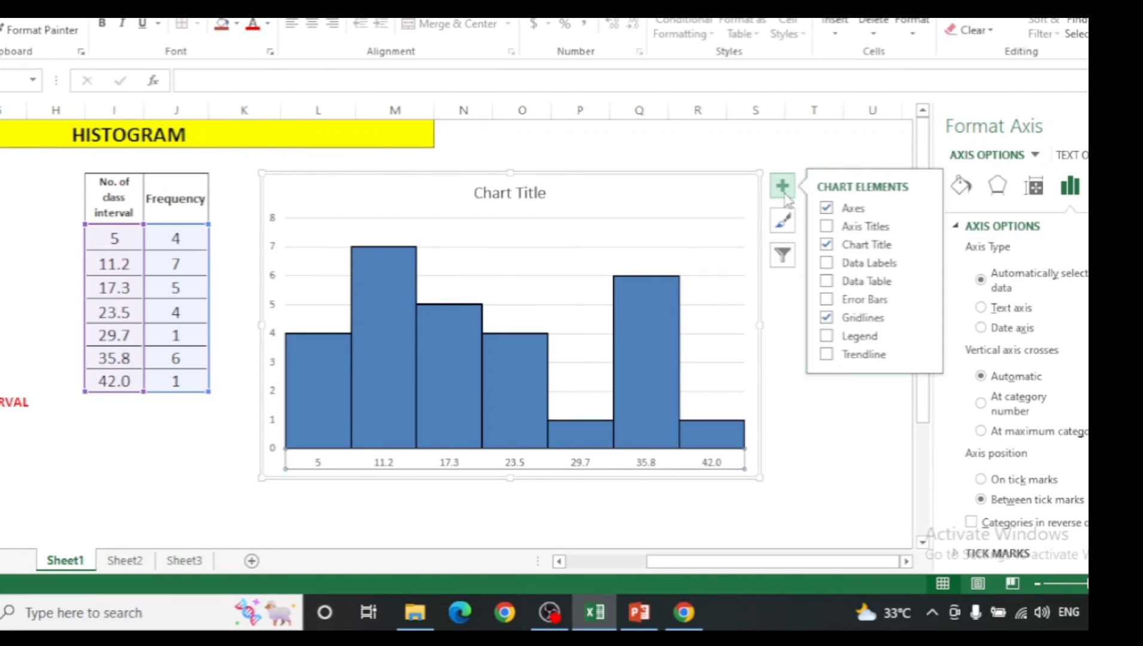
pyautogui.click(869, 267)
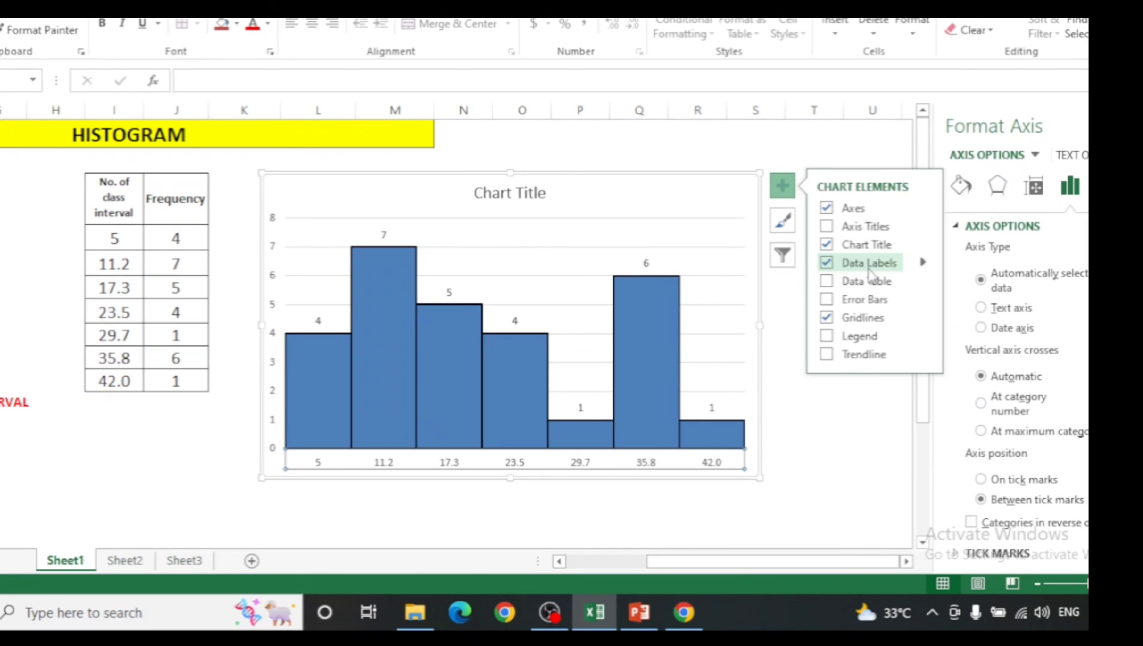
pyautogui.click(316, 323)
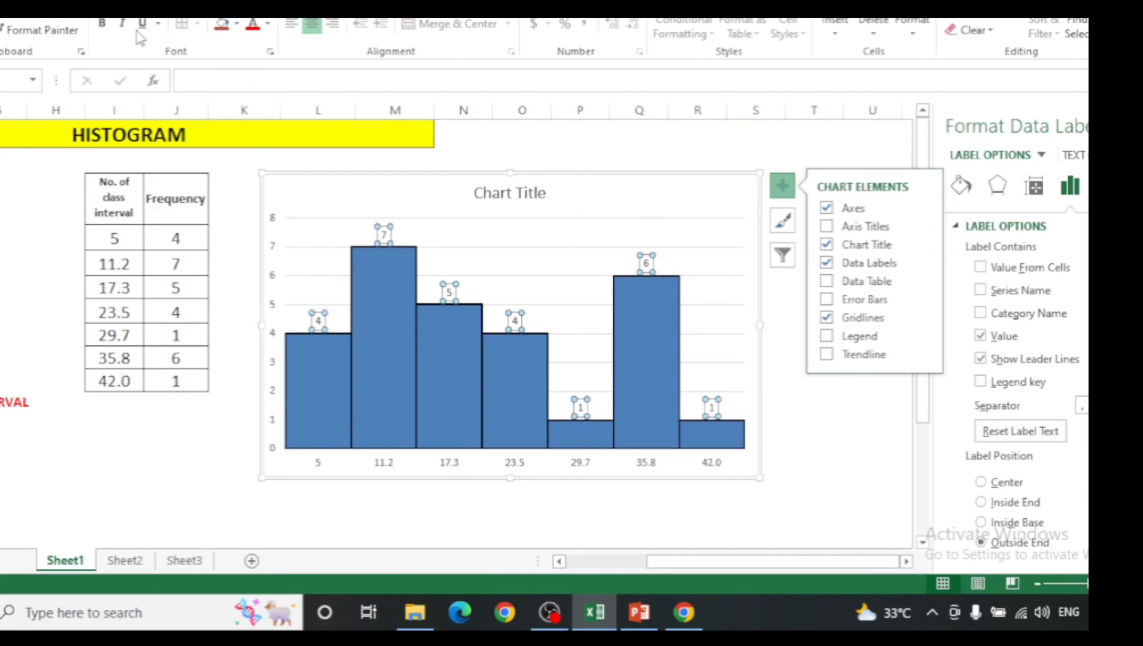
pyautogui.click(103, 27)
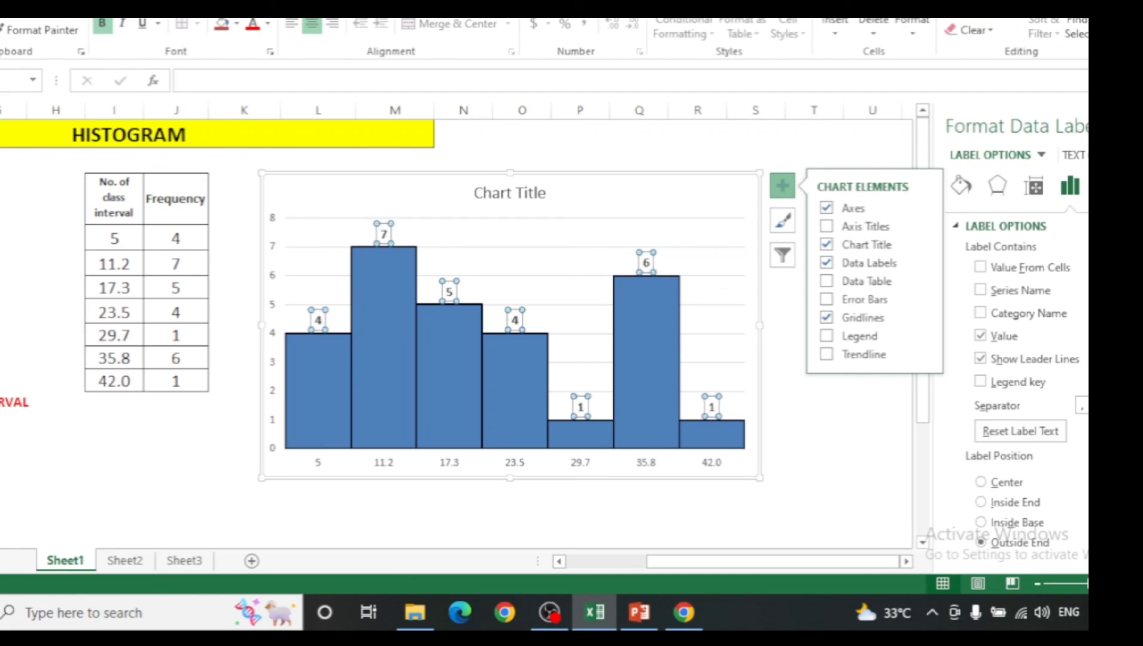
# Replace the placeholder chart title with HISTOGRAM.
pyautogui.click(512, 192)
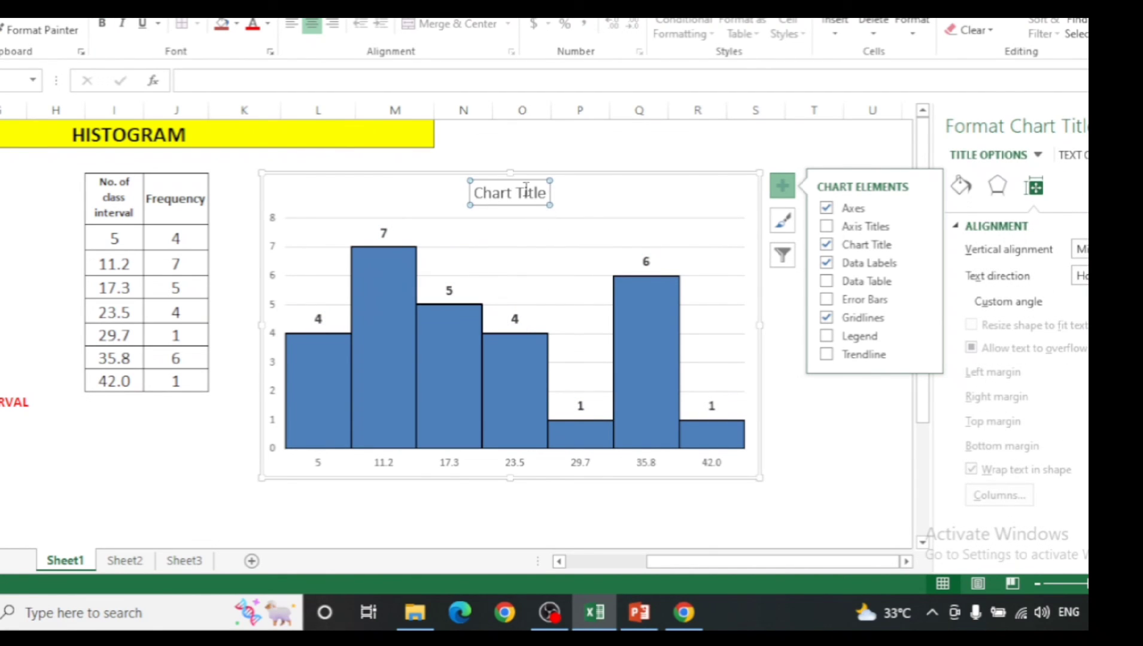
pyautogui.click(531, 197)
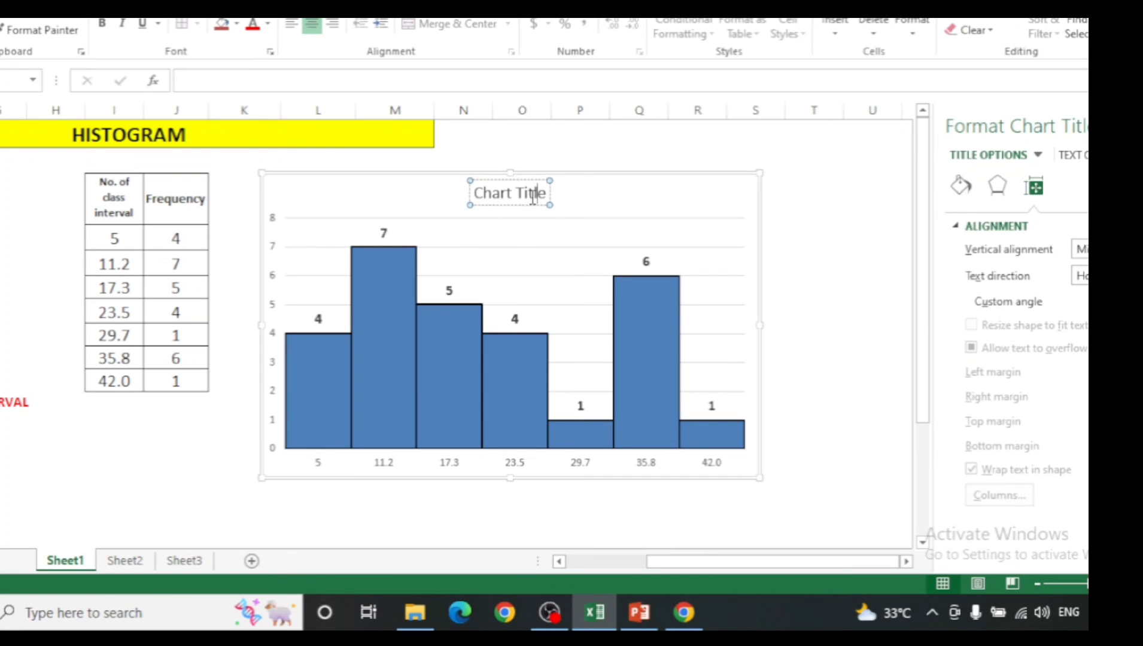
pyautogui.press('BackSpace')
pyautogui.press('BackSpace')
pyautogui.press('BackSpace')
pyautogui.press('BackSpace')
pyautogui.press('BackSpace')
pyautogui.press('BackSpace')
pyautogui.press('BackSpace')
pyautogui.press('BackSpace')
pyautogui.press('BackSpace')
pyautogui.press('BackSpace')
pyautogui.press('BackSpace')
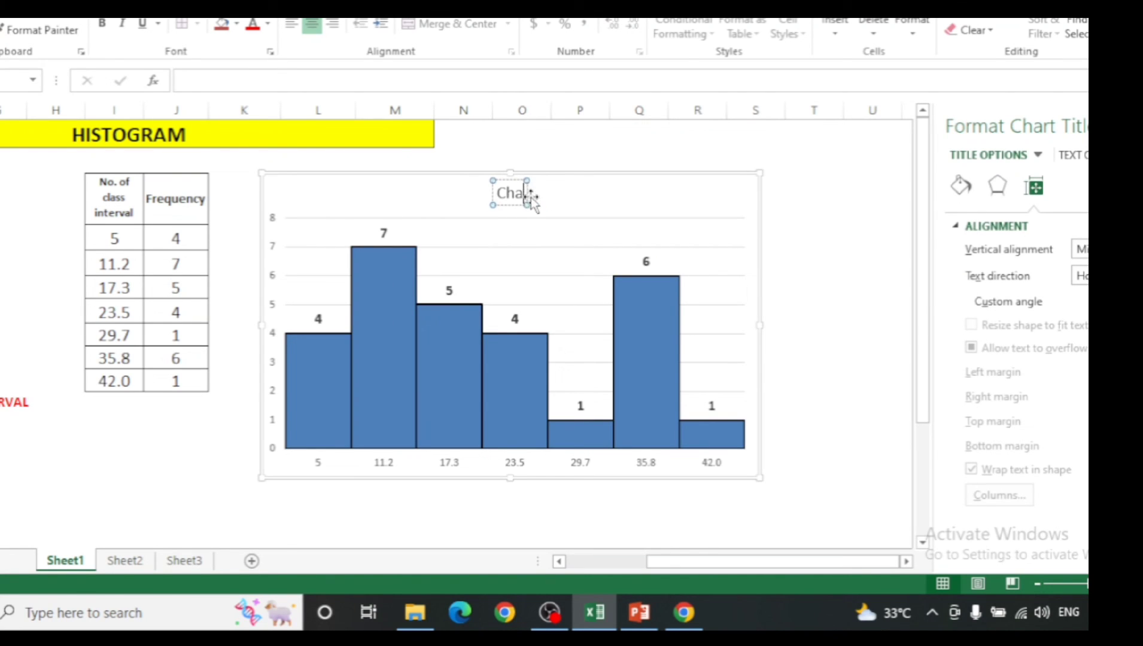
pyautogui.write('HI')
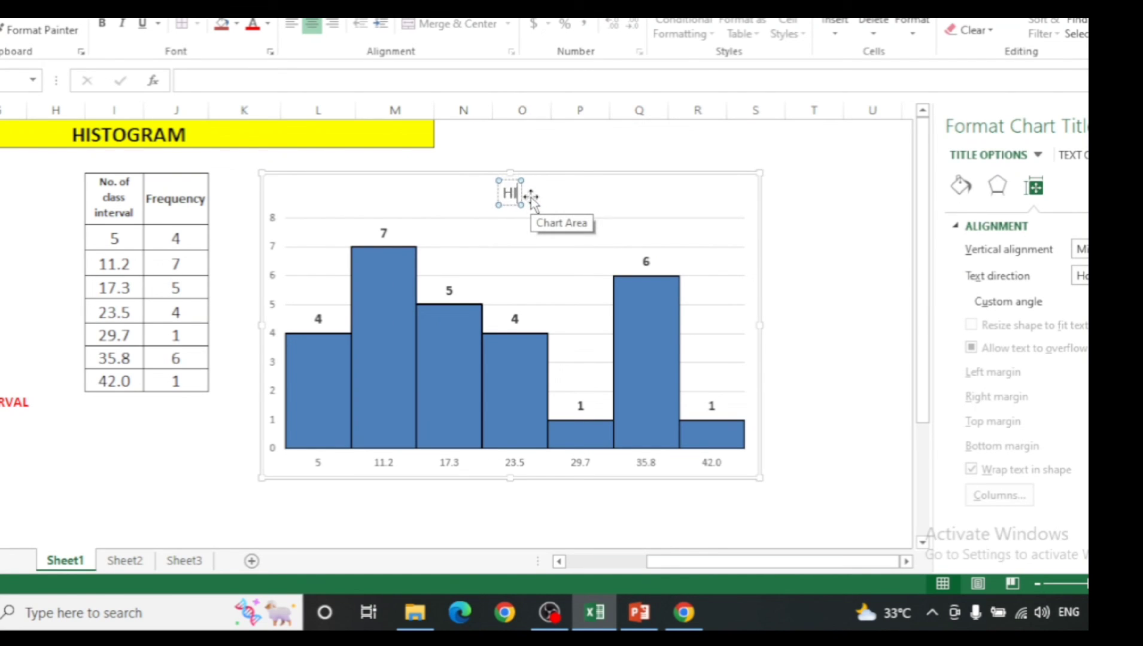
pyautogui.write('STO')
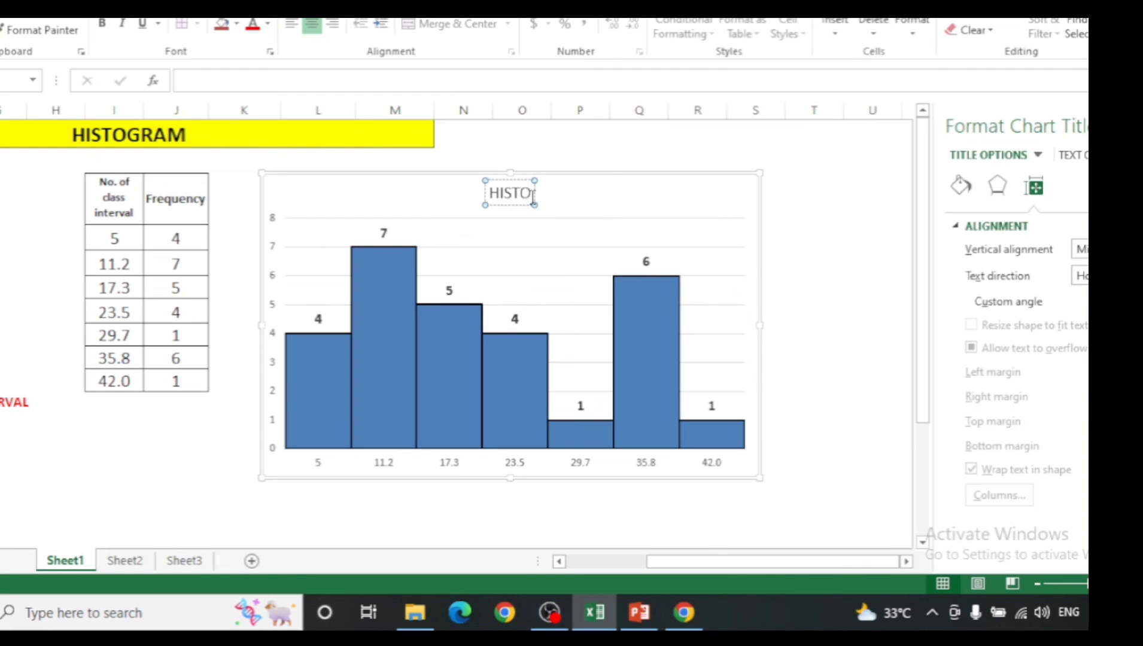
pyautogui.write('GRA')
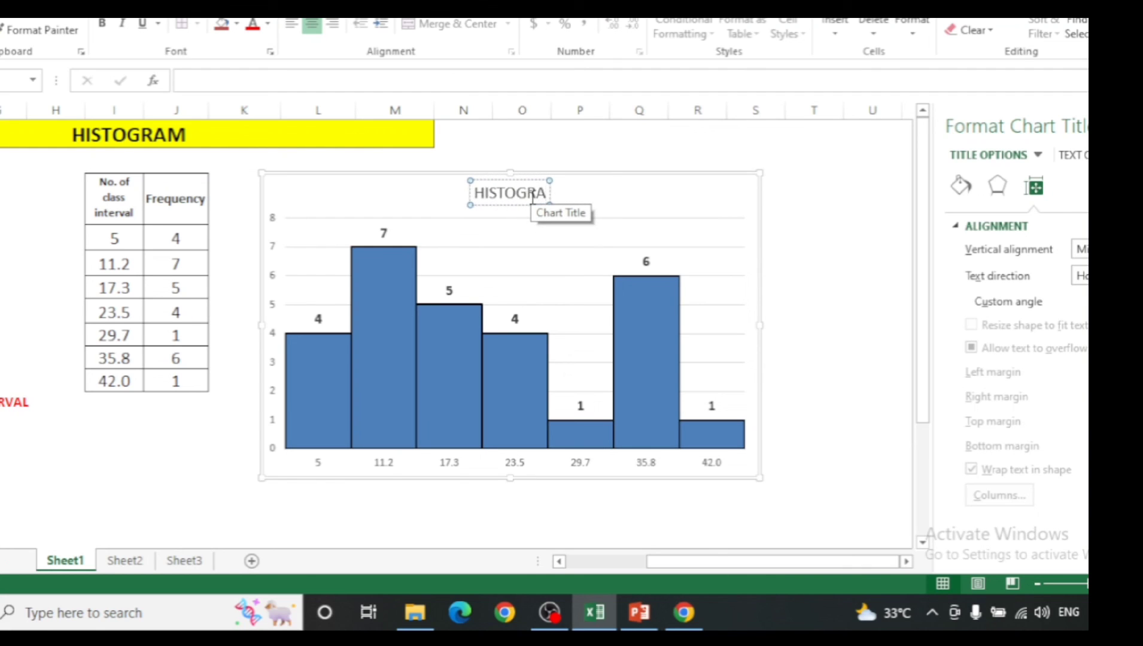
pyautogui.write('M')
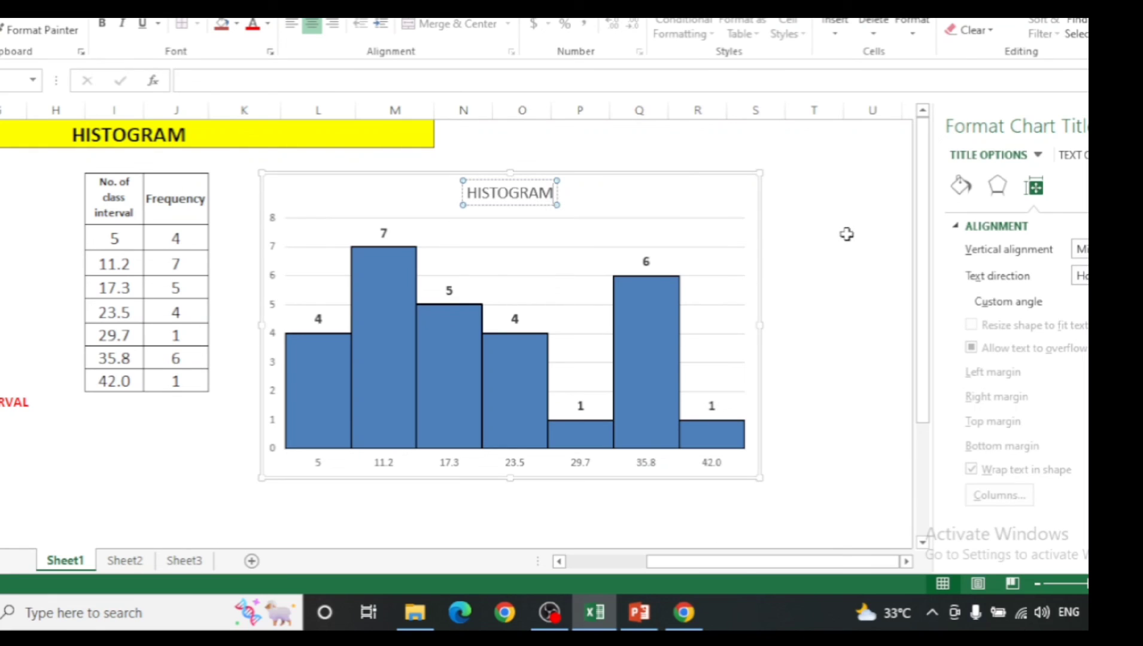
pyautogui.click(848, 236)
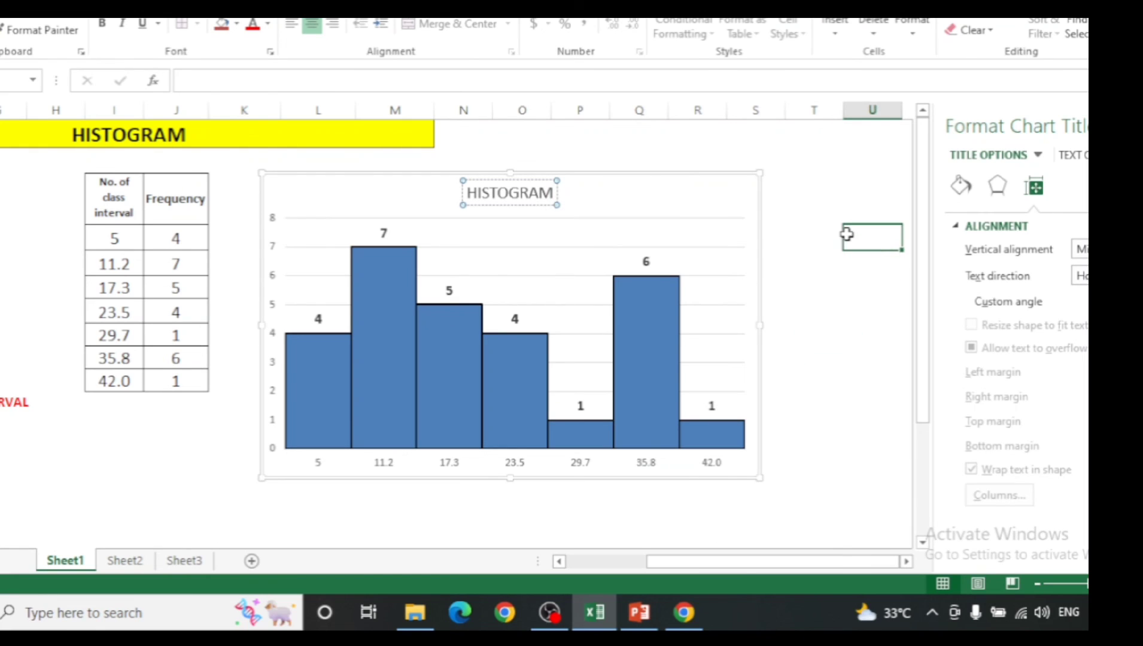
# Add axis titles to the histogram and rename the horizontal axis title to CLASS.
pyautogui.click(488, 475)
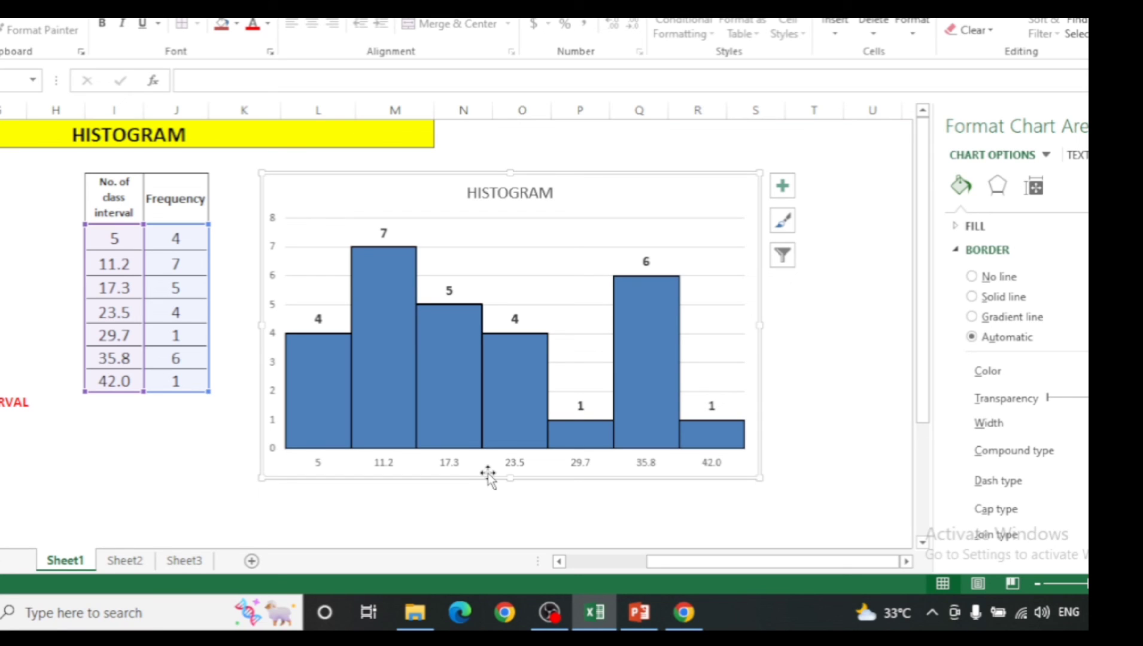
pyautogui.click(780, 189)
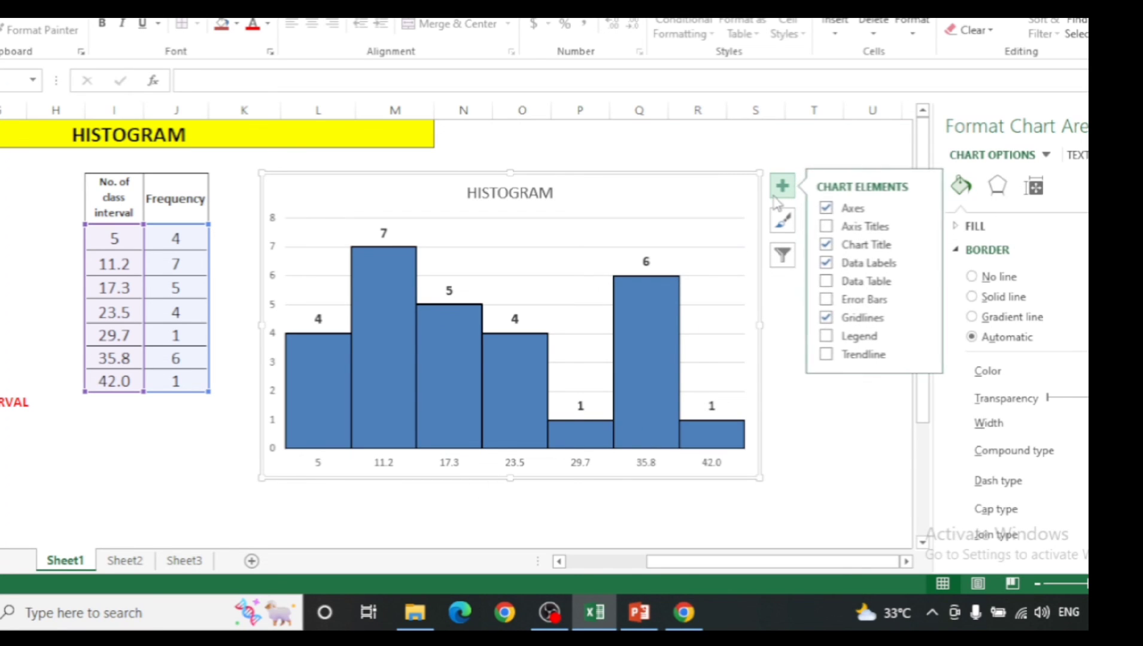
pyautogui.click(826, 227)
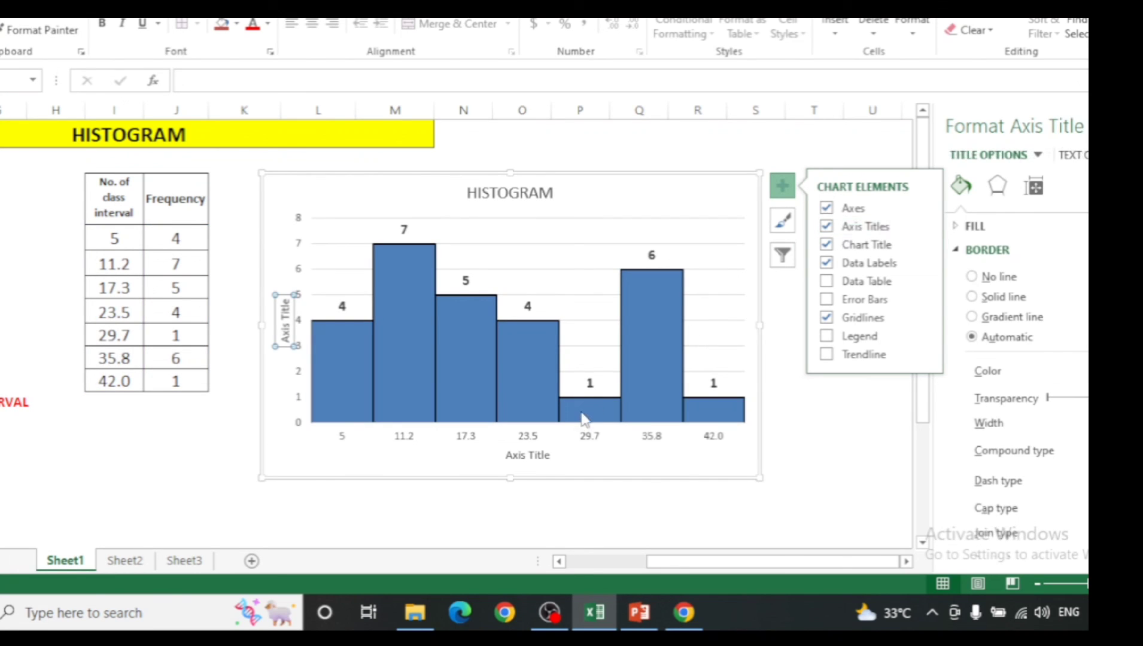
pyautogui.click(526, 456)
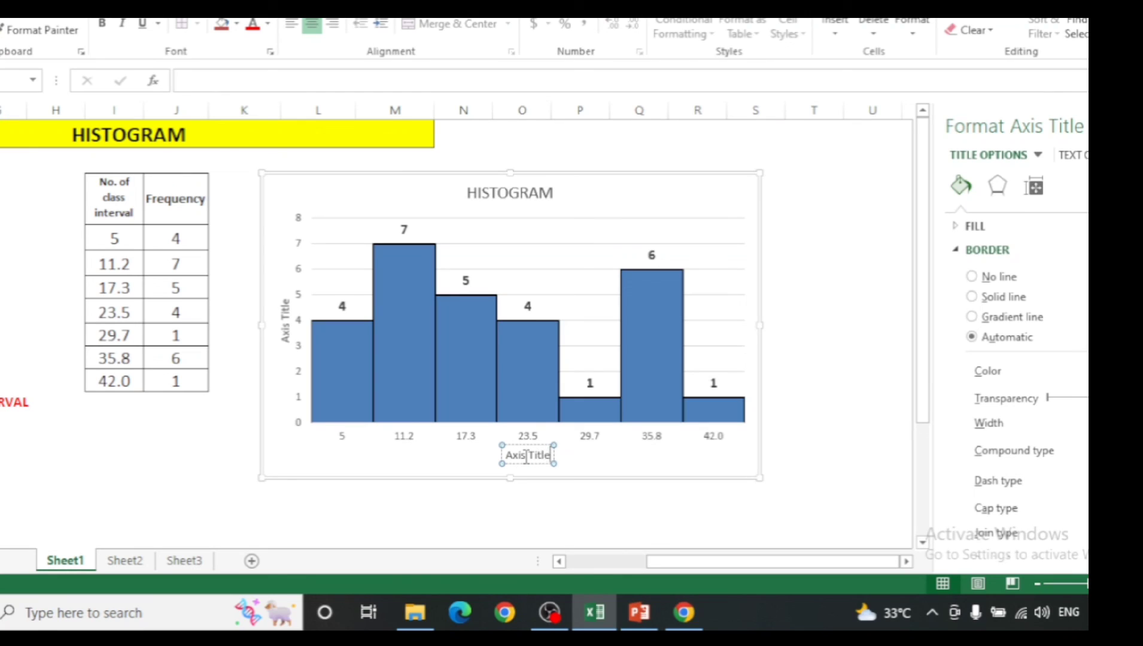
pyautogui.press('BackSpace')
pyautogui.press('BackSpace')
pyautogui.press('BackSpace')
pyautogui.press('BackSpace')
pyautogui.press('BackSpace')
pyautogui.press('BackSpace')
pyautogui.press('BackSpace')
pyautogui.press('BackSpace')
pyautogui.press('BackSpace')
pyautogui.press('BackSpace')
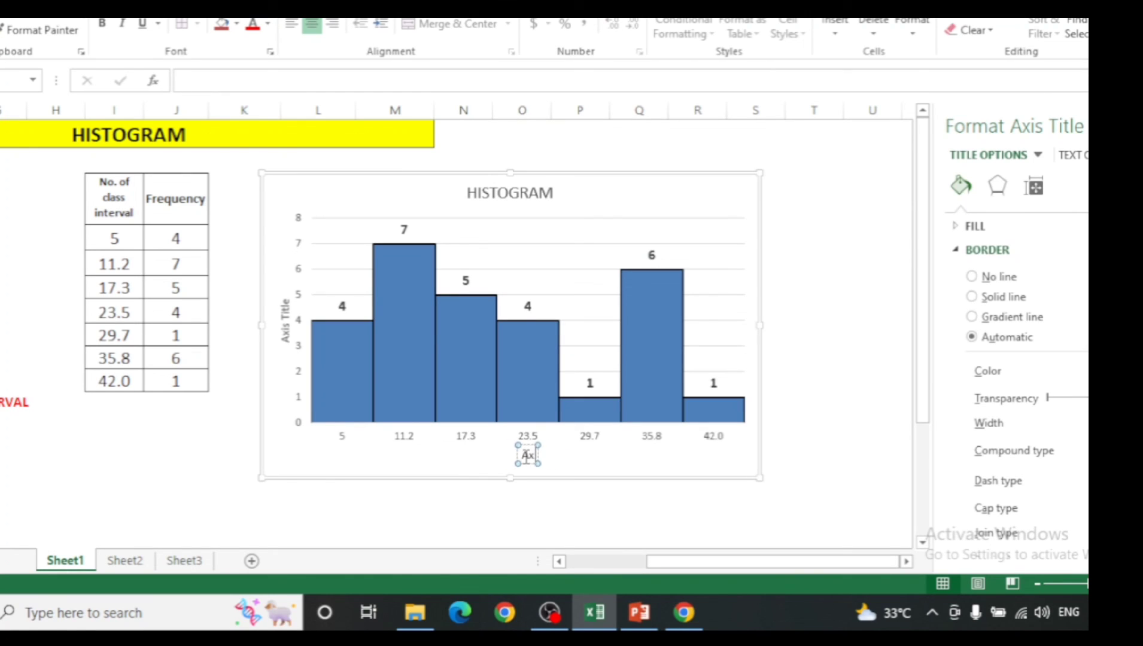
pyautogui.write('CLASS')
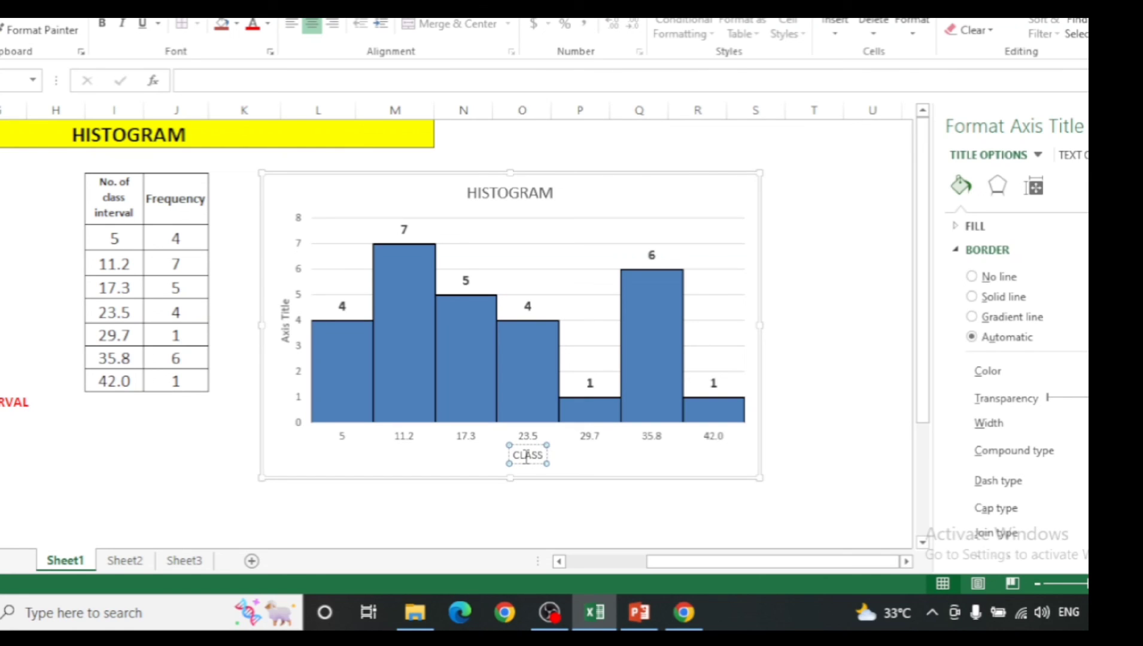
pyautogui.click(847, 400)
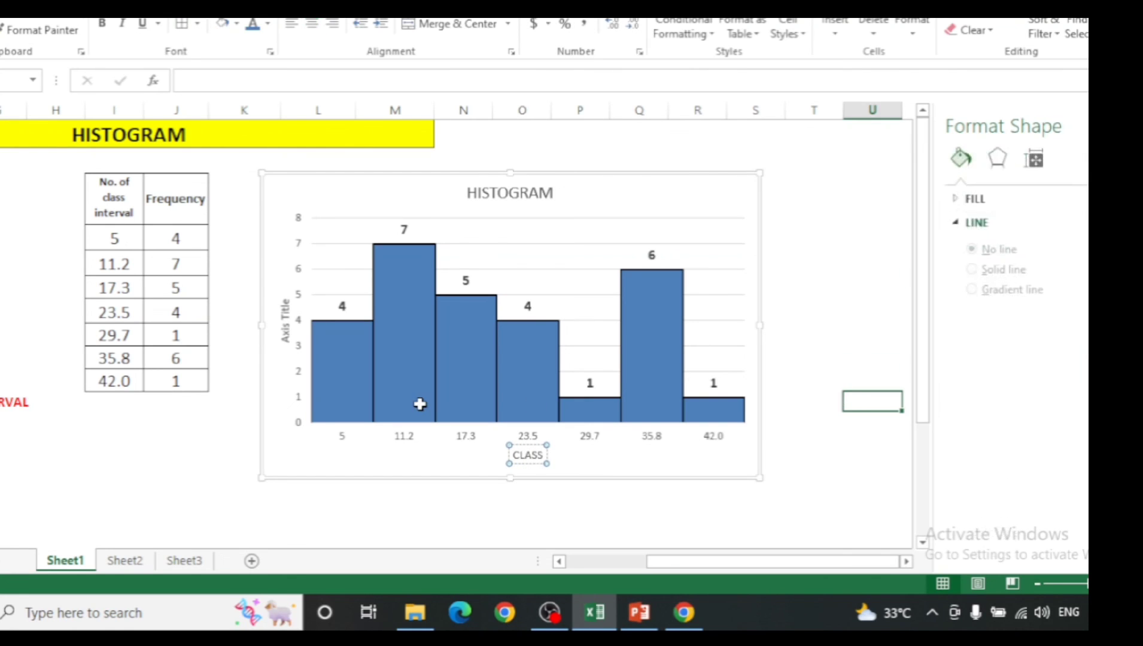
# Rename the histogram's vertical axis title to FREQUENCY.
pyautogui.click(277, 328)
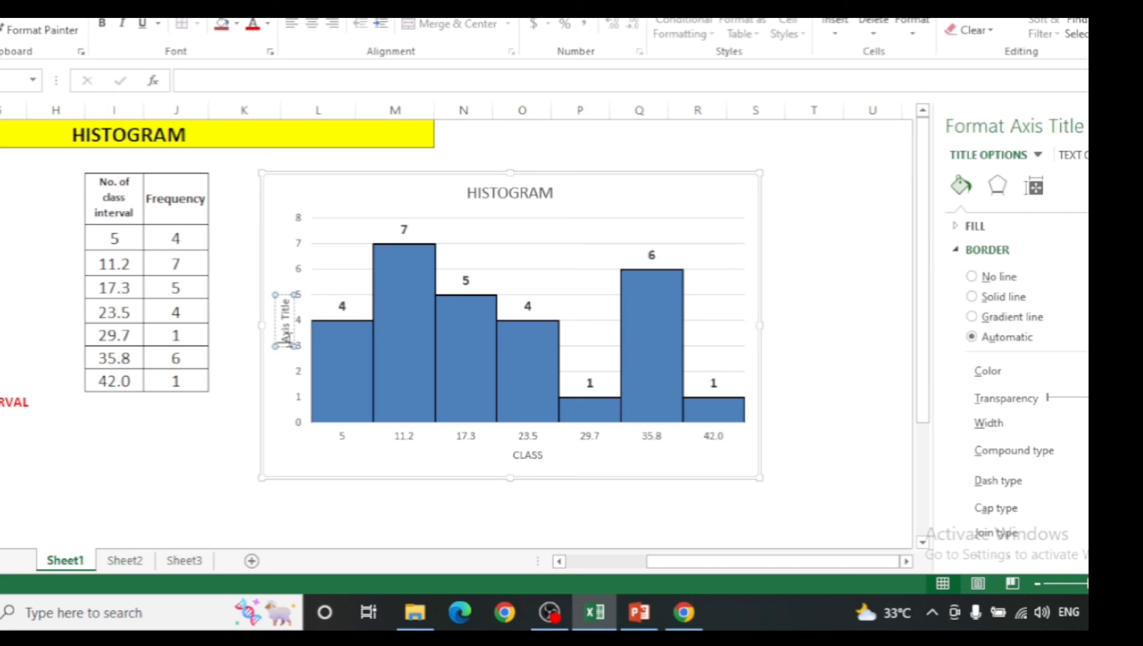
pyautogui.press('BackSpace')
pyautogui.press('BackSpace')
pyautogui.press('BackSpace')
pyautogui.press('BackSpace')
pyautogui.press('BackSpace')
pyautogui.press('BackSpace')
pyautogui.press('BackSpace')
pyautogui.press('BackSpace')
pyautogui.press('BackSpace')
pyautogui.press('BackSpace')
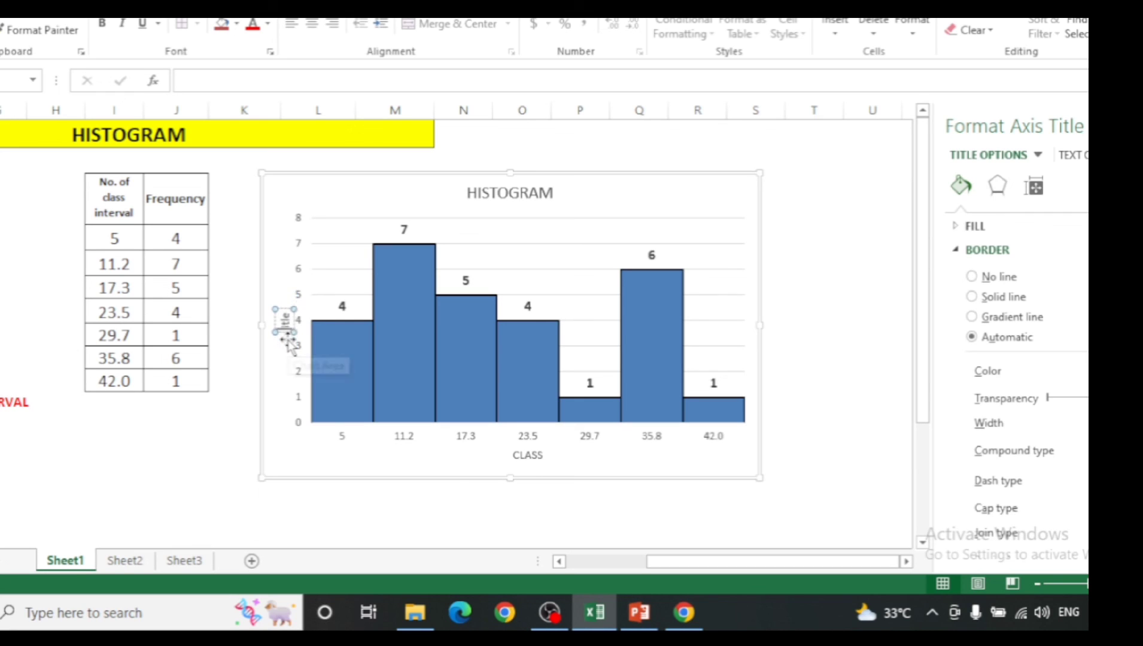
pyautogui.press('BackSpace')
pyautogui.press('BackSpace')
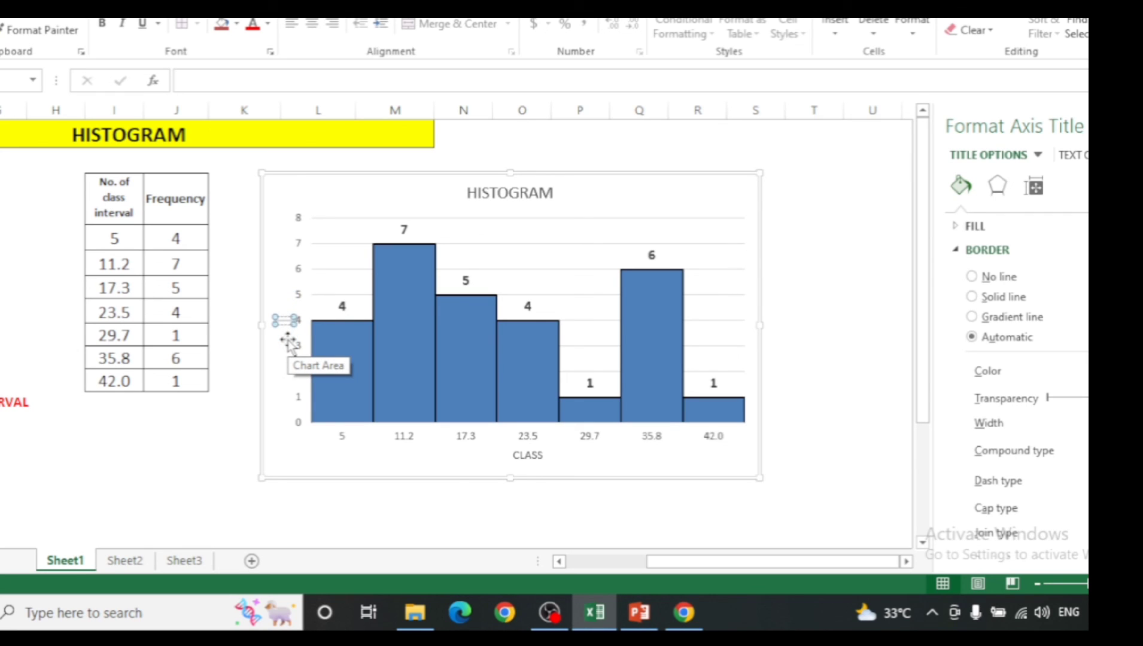
pyautogui.write('FREQUE')
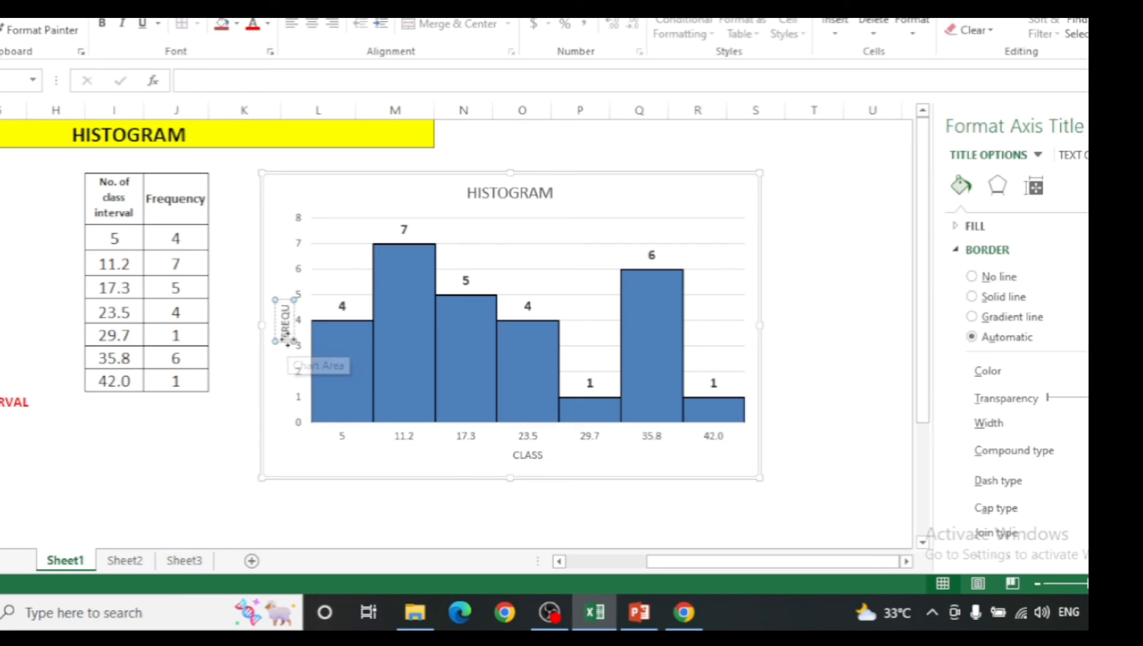
pyautogui.write('NCY')
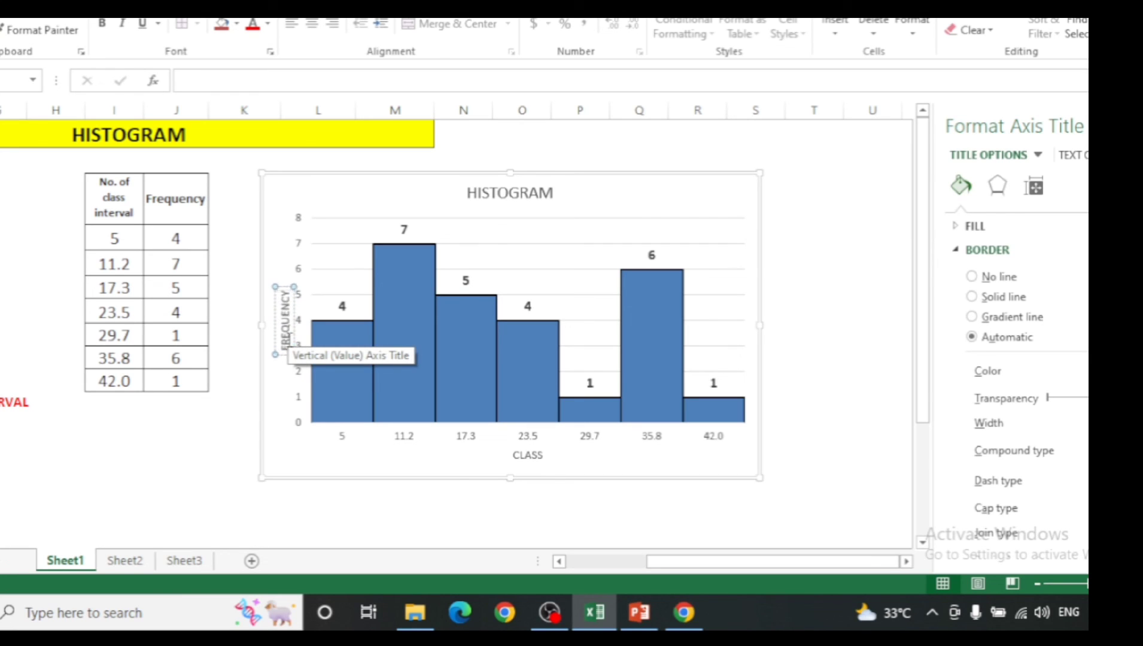
pyautogui.click(850, 264)
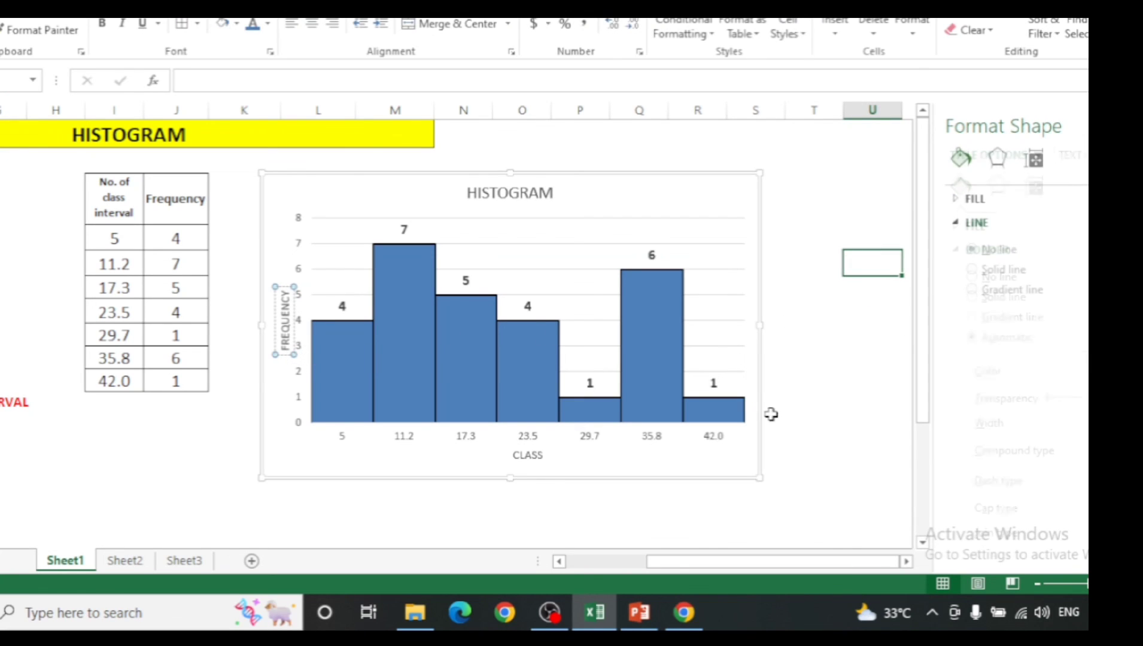
# Enlarge the histogram chart downward and sideways into column T, keeping its corner beside the frequency table fixed, and deselect it.
pyautogui.click(732, 468)
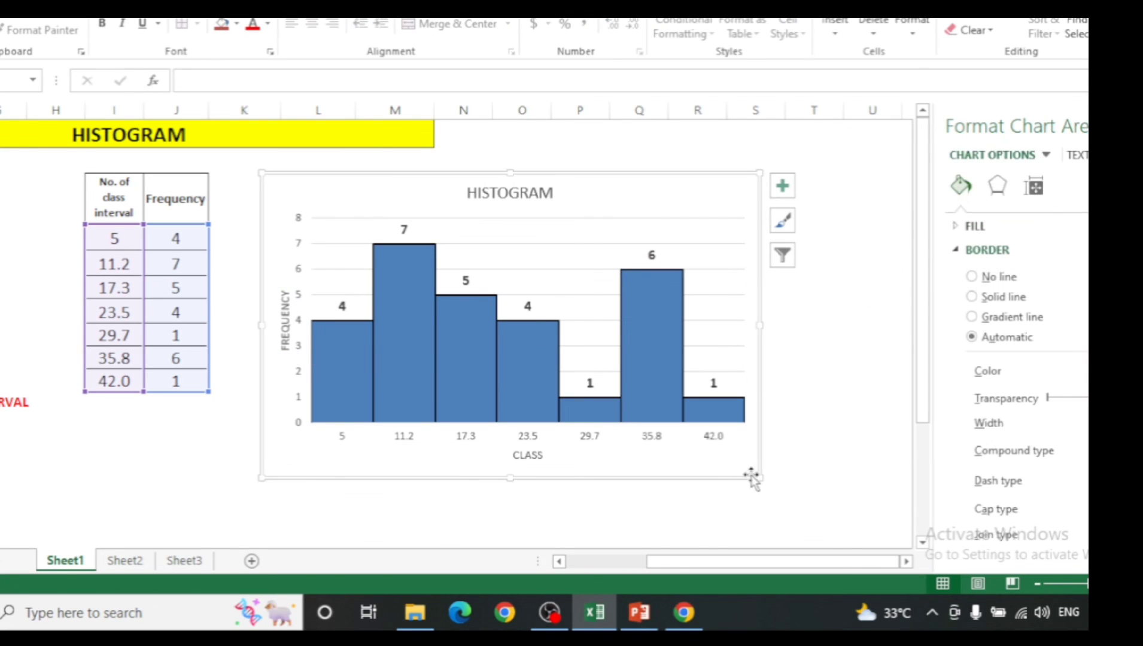
pyautogui.moveTo(758, 477); pyautogui.dragTo(830, 525)
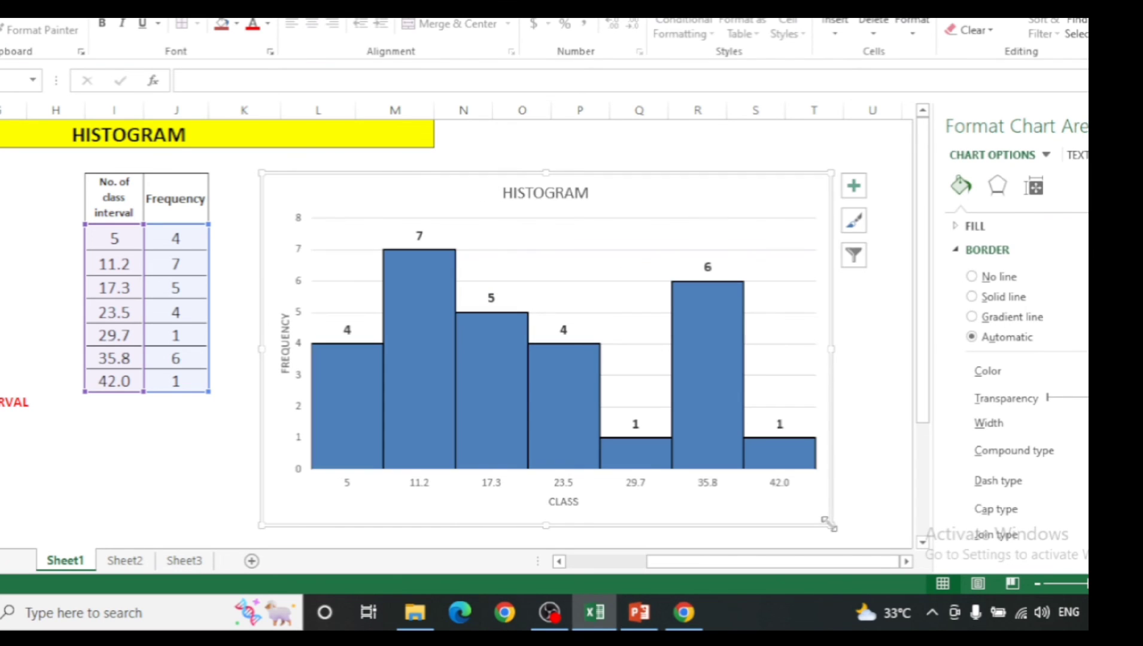
pyautogui.click(872, 402)
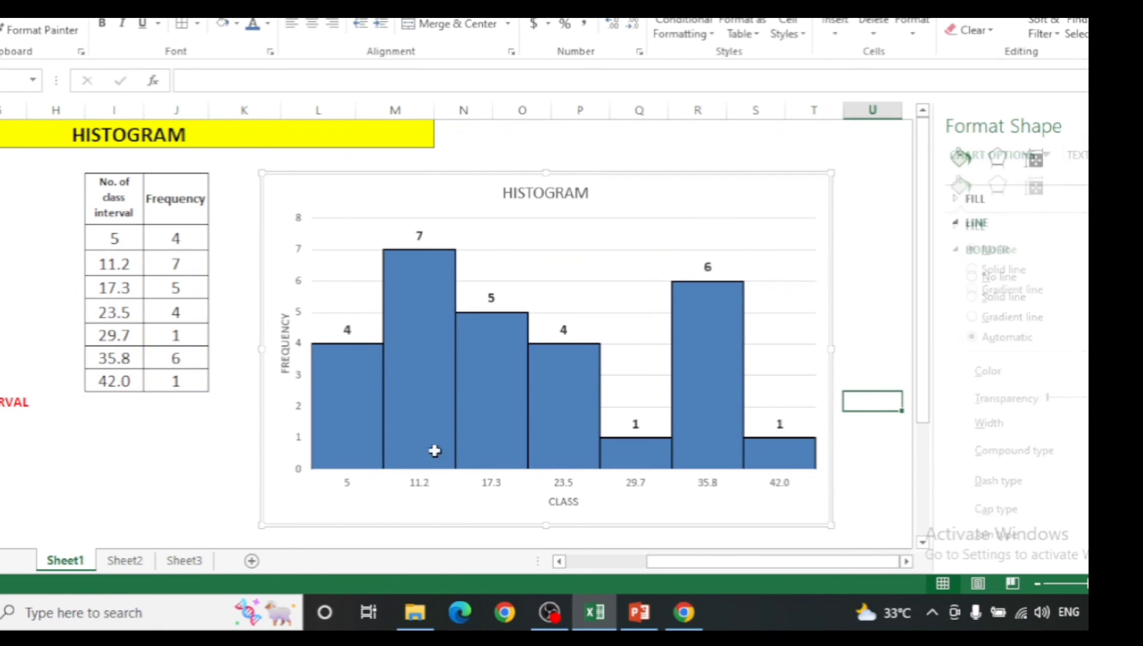
# Review the sheet from the source data and calculations across to the frequency table and finished histogram.
pyautogui.click(202, 470)
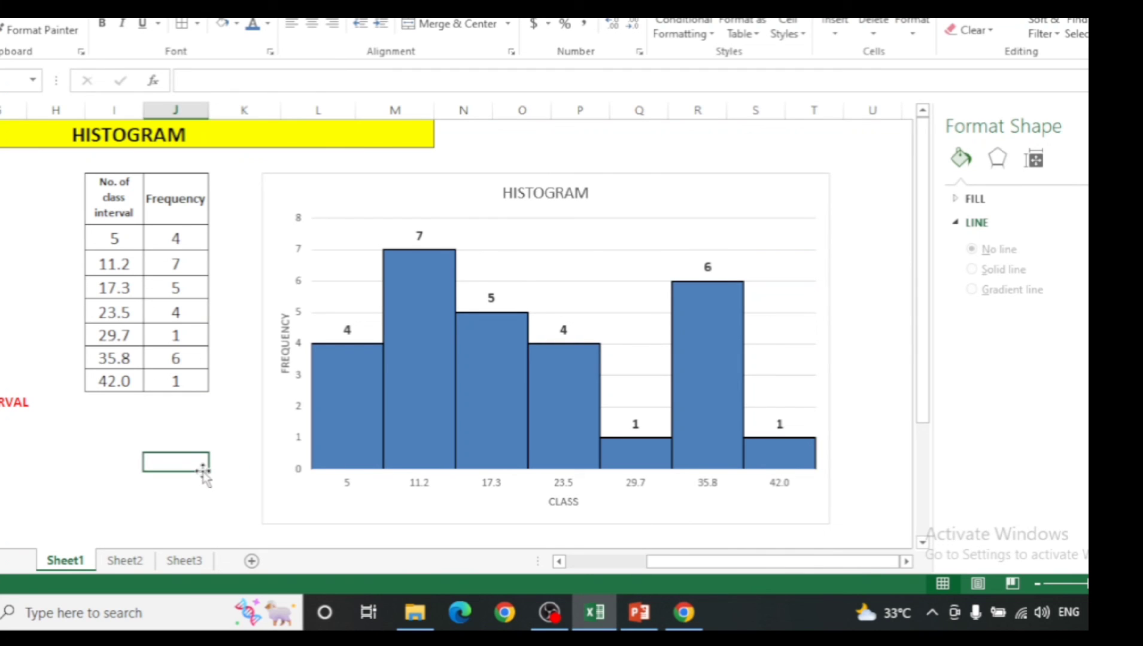
pyautogui.press('Left')
pyautogui.press('Left')
pyautogui.press('Left')
pyautogui.press('Left')
pyautogui.press('Left')
pyautogui.press('Left')
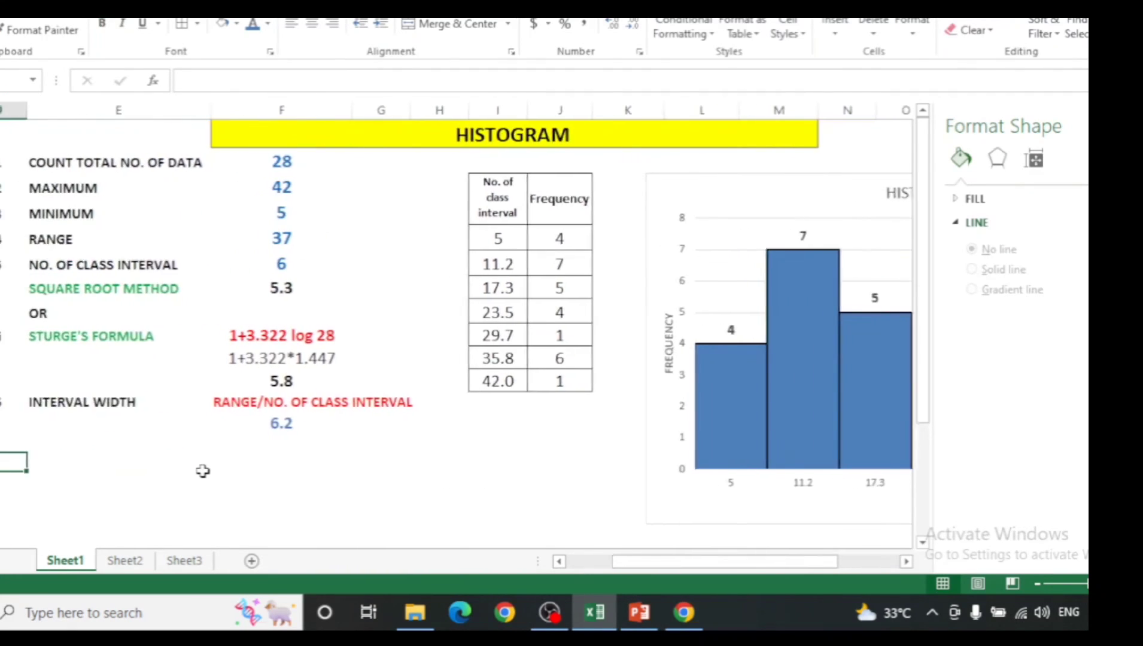
pyautogui.press('Left')
pyautogui.press('Left')
pyautogui.press('Left')
pyautogui.press('Right')
pyautogui.press('Right')
pyautogui.press('Right')
pyautogui.press('Right')
pyautogui.press('Right')
pyautogui.press('Right')
pyautogui.press('Right')
pyautogui.press('Right')
pyautogui.press('Right')
pyautogui.press('Right')
pyautogui.press('Right')
pyautogui.press('Right')
pyautogui.press('Right')
pyautogui.press('Right')
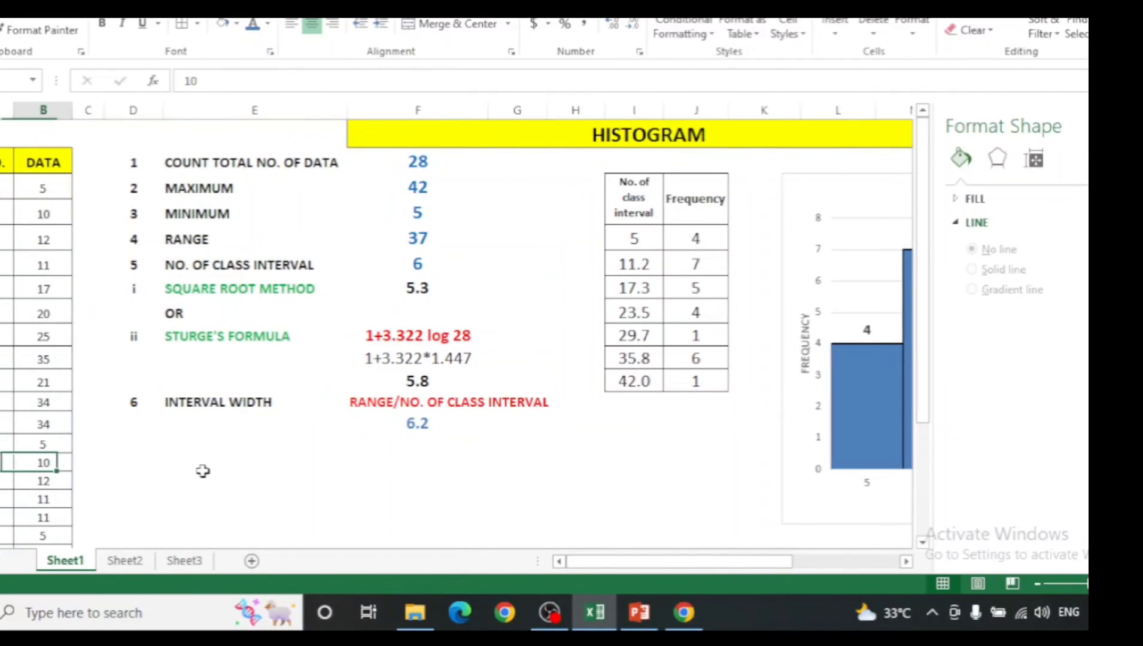
pyautogui.press('Right')
pyautogui.press('Right')
pyautogui.press('Right')
pyautogui.press('Right')
pyautogui.press('Right')
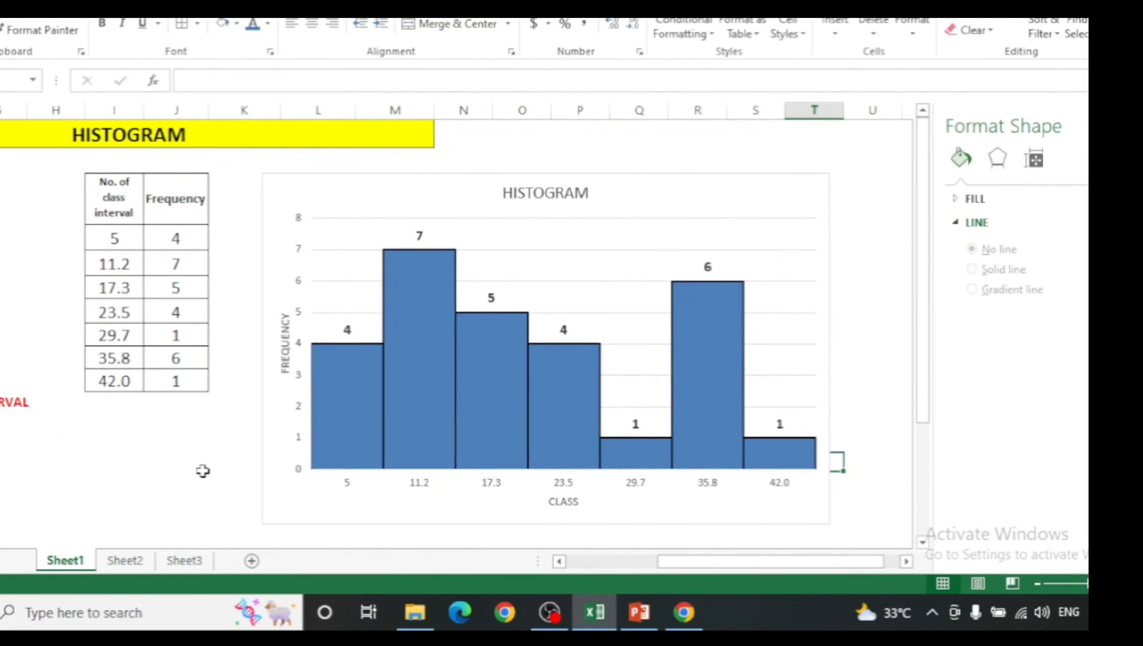
pyautogui.click(893, 427)
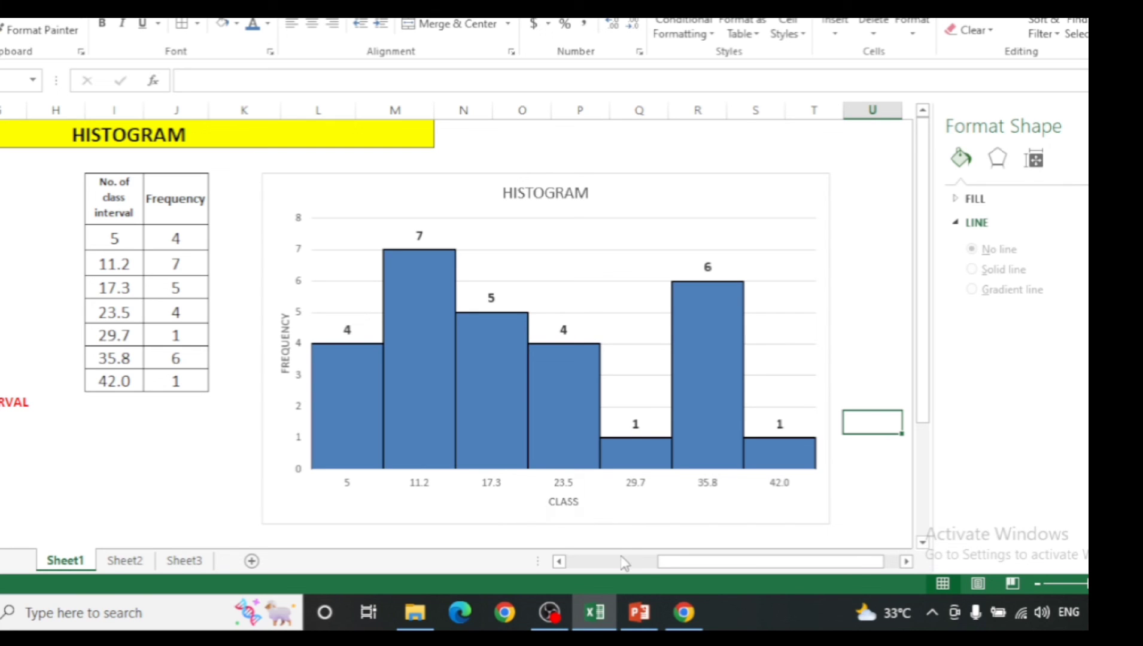
# Switch to the PowerPoint presentation and show the closing thank-you slide 13.
pyautogui.click(640, 614)
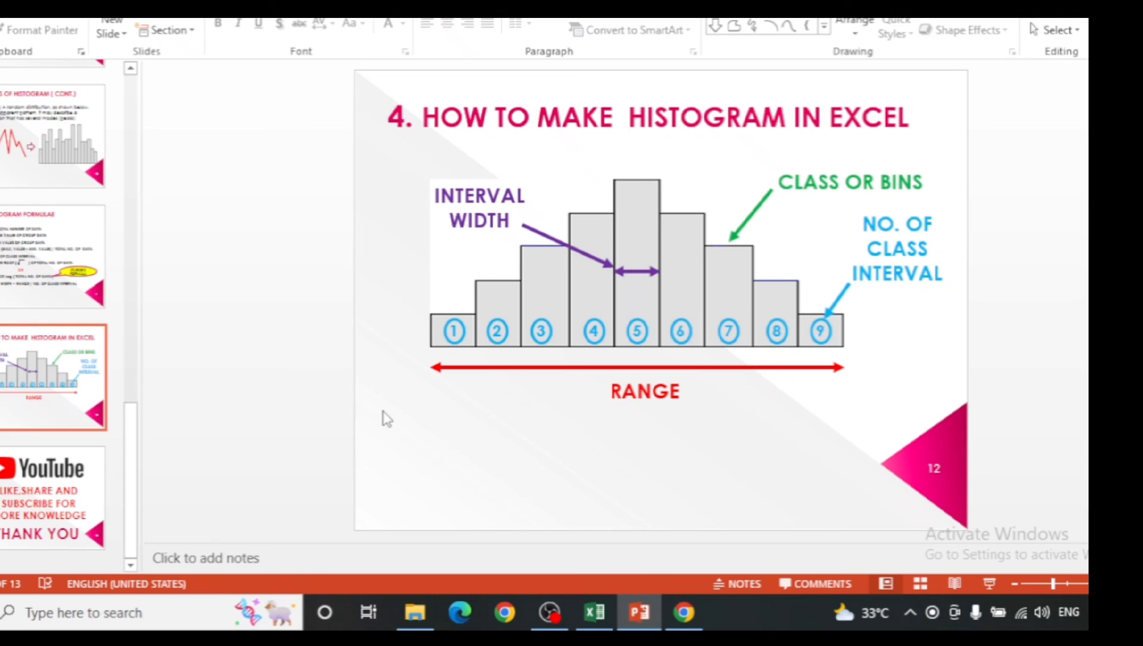
pyautogui.scroll(-1, 386, 419)
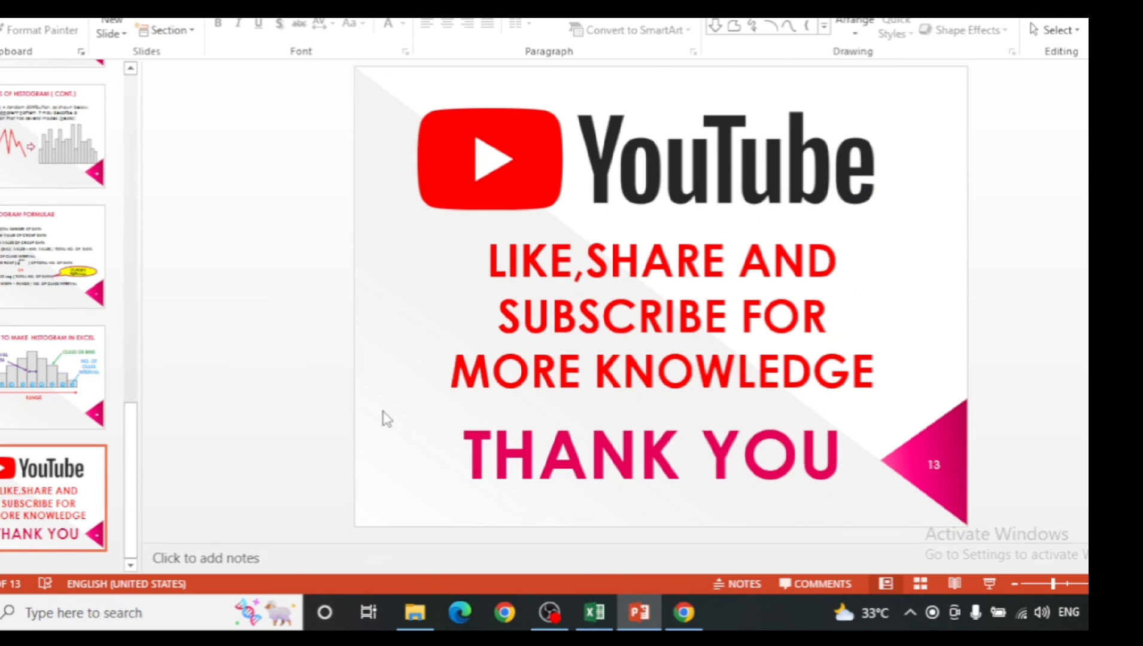